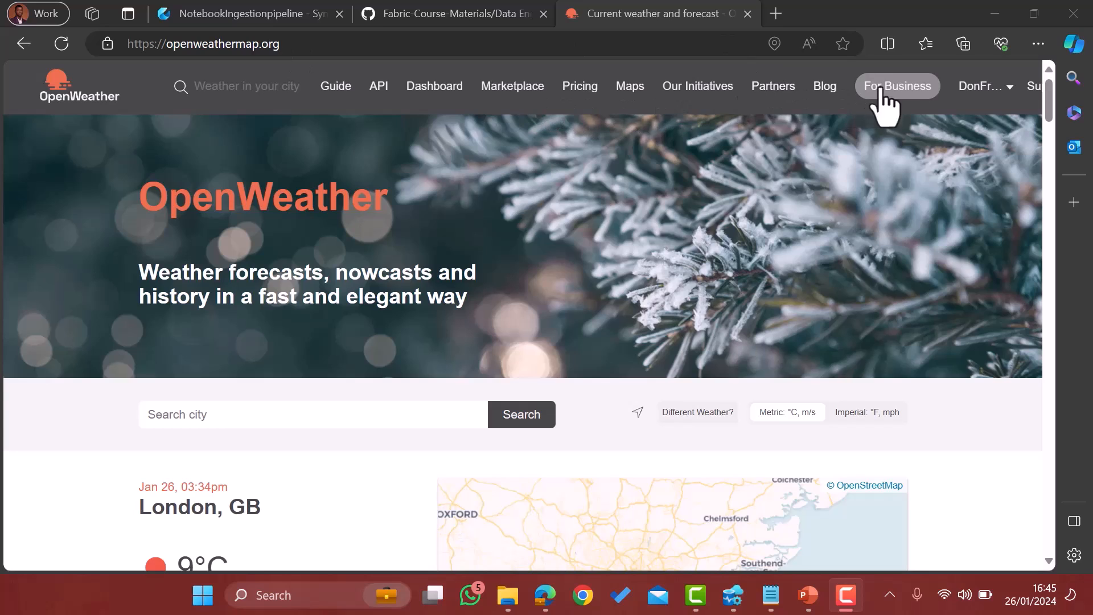
# - Look through the OpenWeather home page to see the forecasts and weather APIs it offers
pyautogui.click(1011, 109)
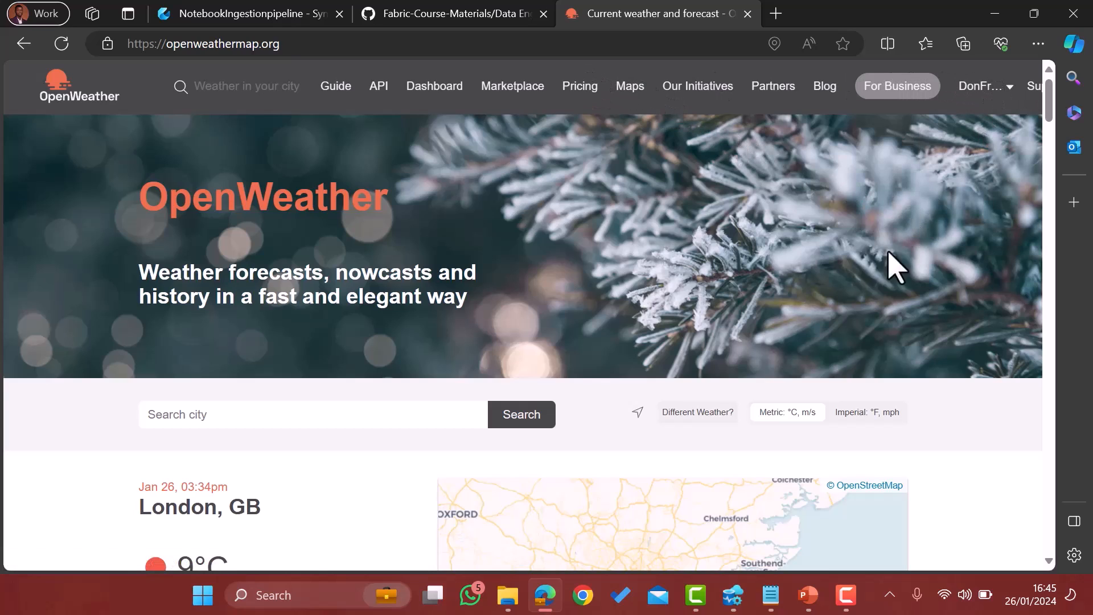
pyautogui.scroll(-5, 655, 460)
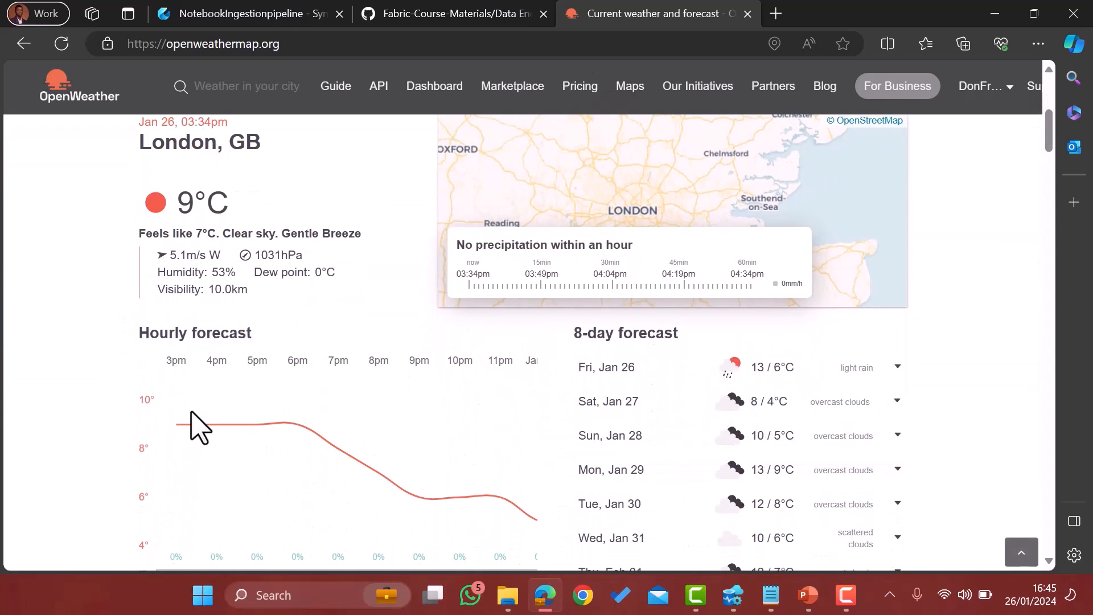
pyautogui.scroll(-3, 68, 439)
pyautogui.scroll(-10, 68, 439)
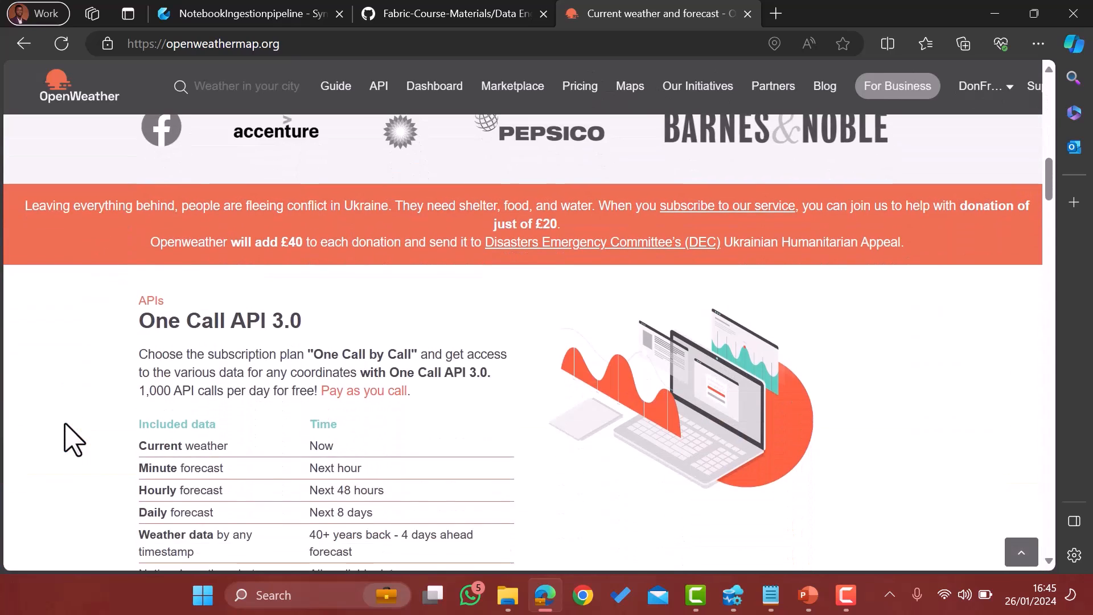
pyautogui.scroll(-5, 68, 438)
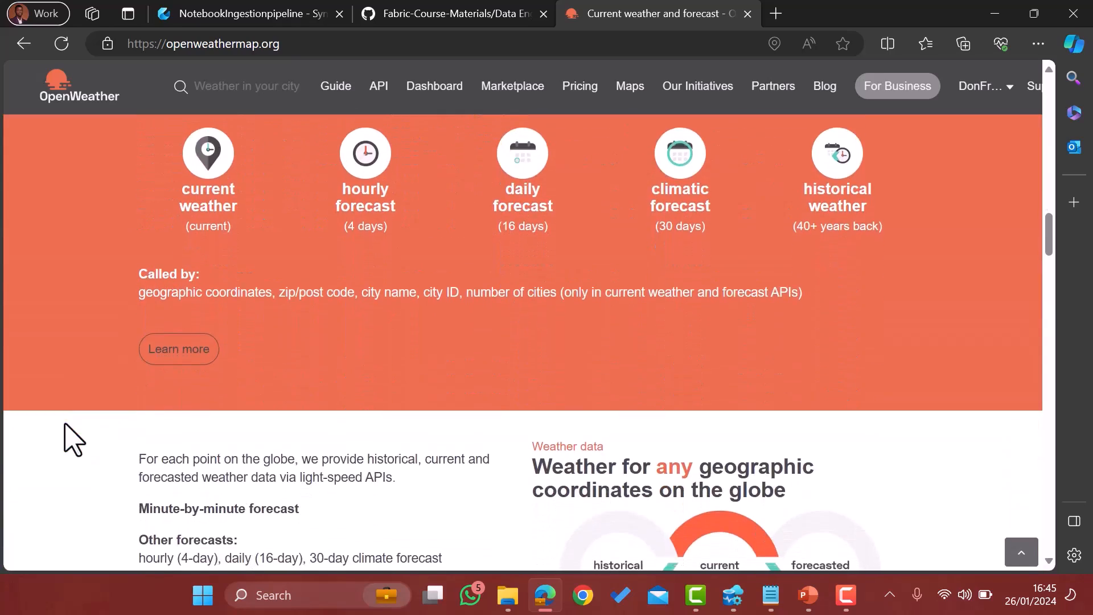
pyautogui.scroll(9, 69, 439)
pyautogui.scroll(6, 73, 439)
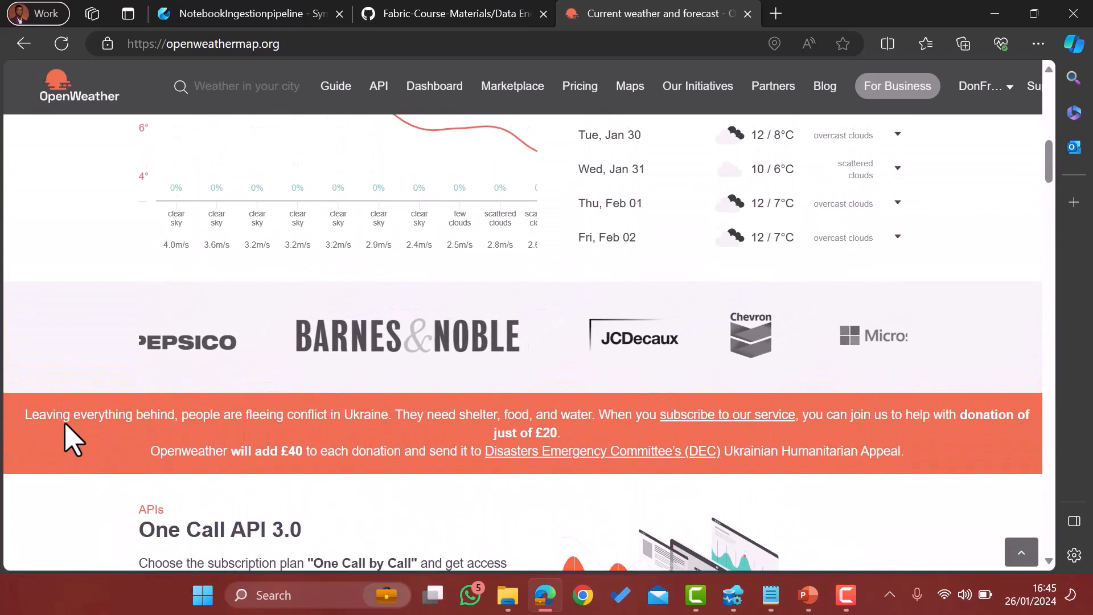
pyautogui.scroll(5, 73, 438)
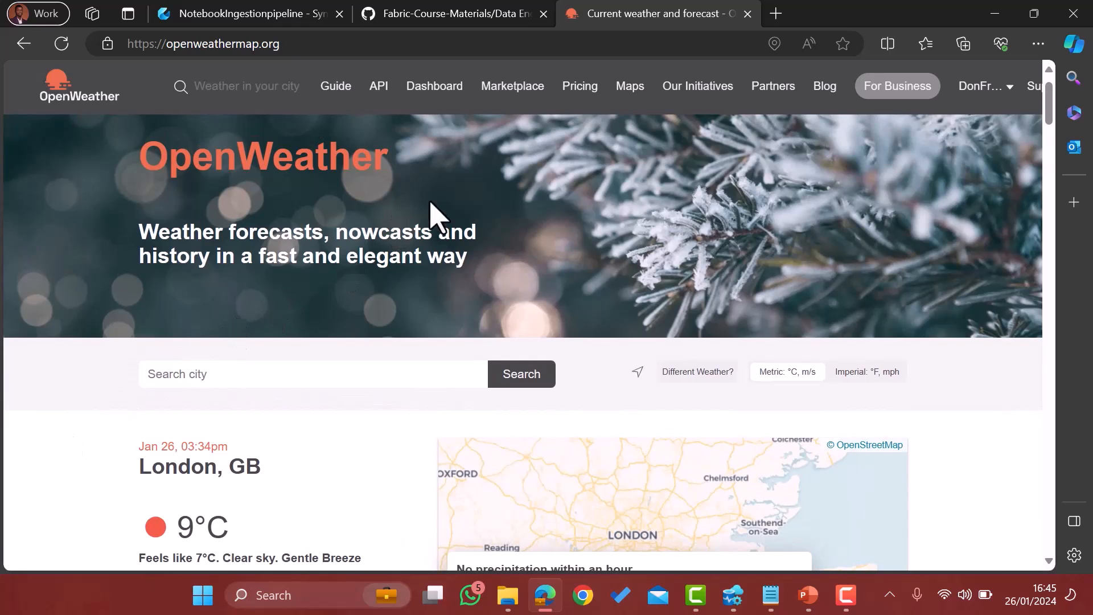
# - Open the OpenWeather API overview and examine the Current & Forecast weather data collection for a product included in the free subscription
pyautogui.click(371, 91)
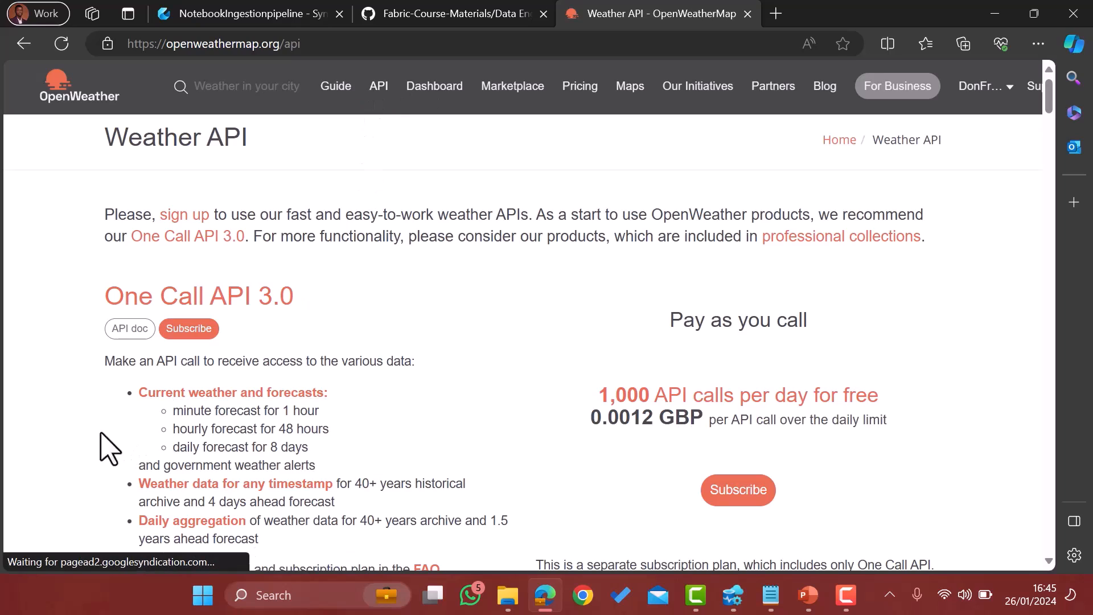
pyautogui.scroll(-15, 74, 463)
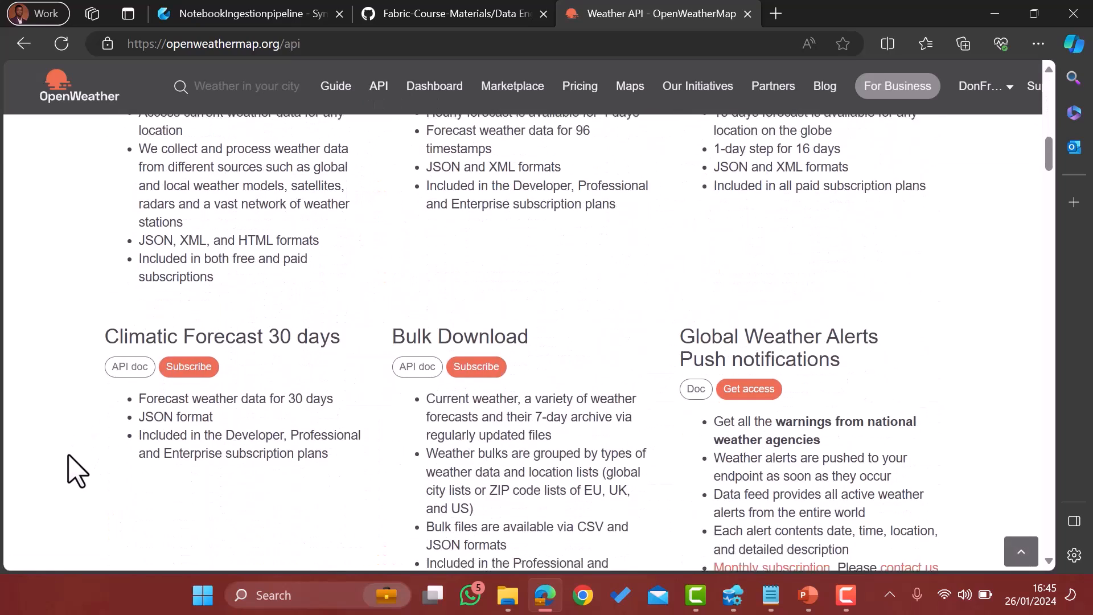
pyautogui.scroll(-1, 67, 455)
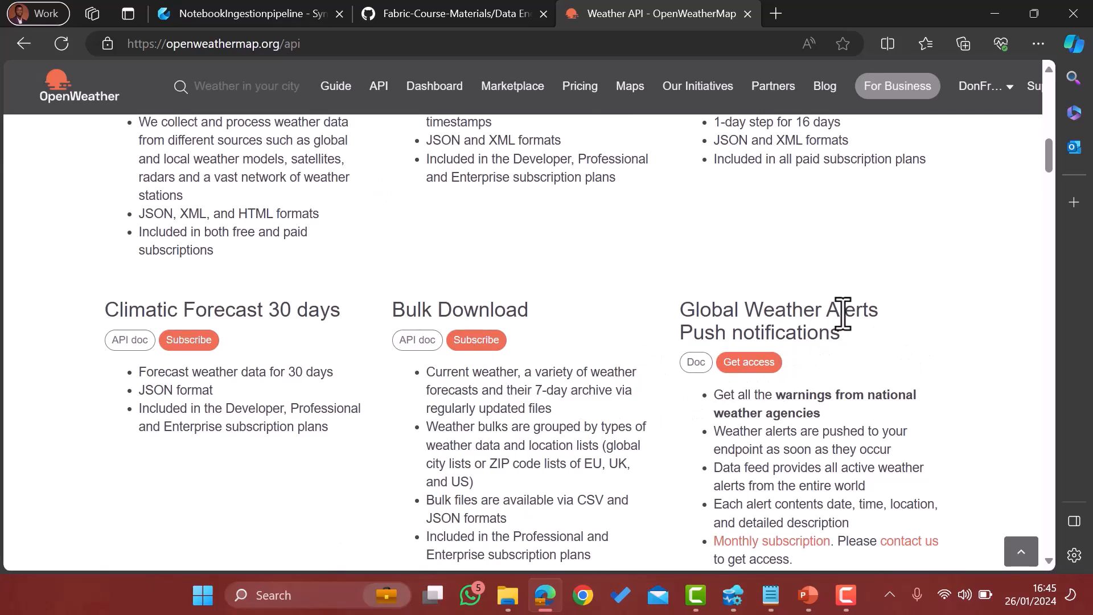
pyautogui.scroll(5, 287, 305)
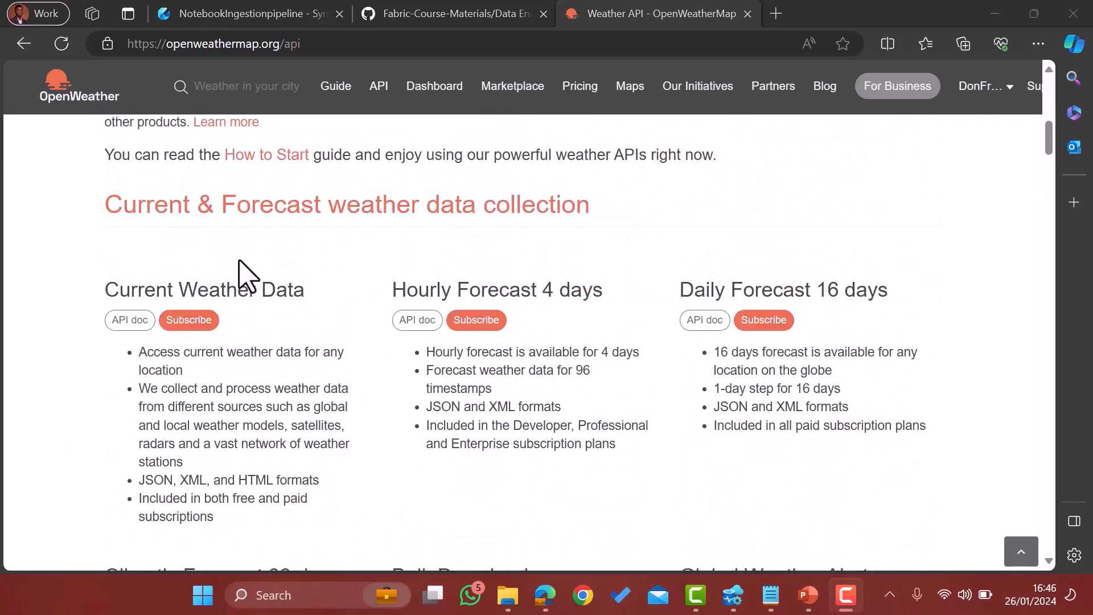
pyautogui.scroll(2, 244, 275)
pyautogui.scroll(-6, 244, 275)
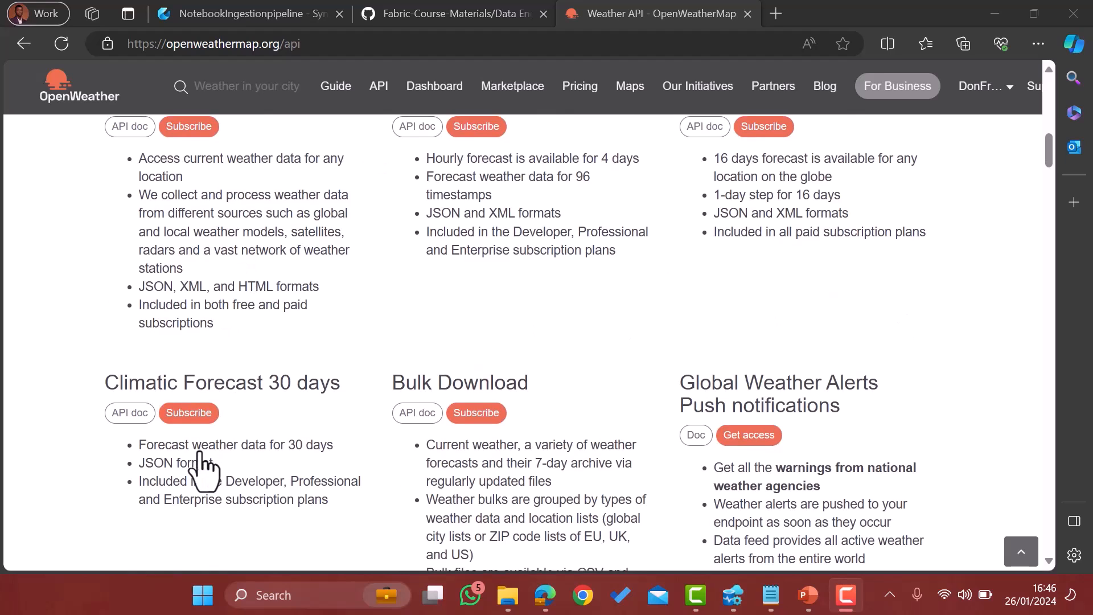
pyautogui.scroll(-7, 202, 464)
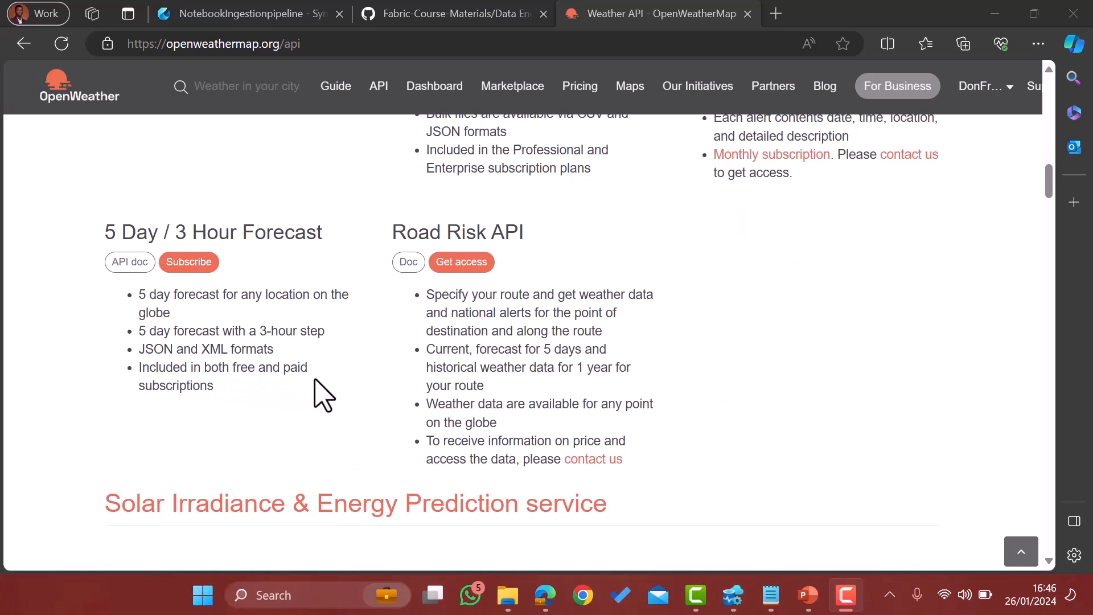
pyautogui.scroll(3, 454, 370)
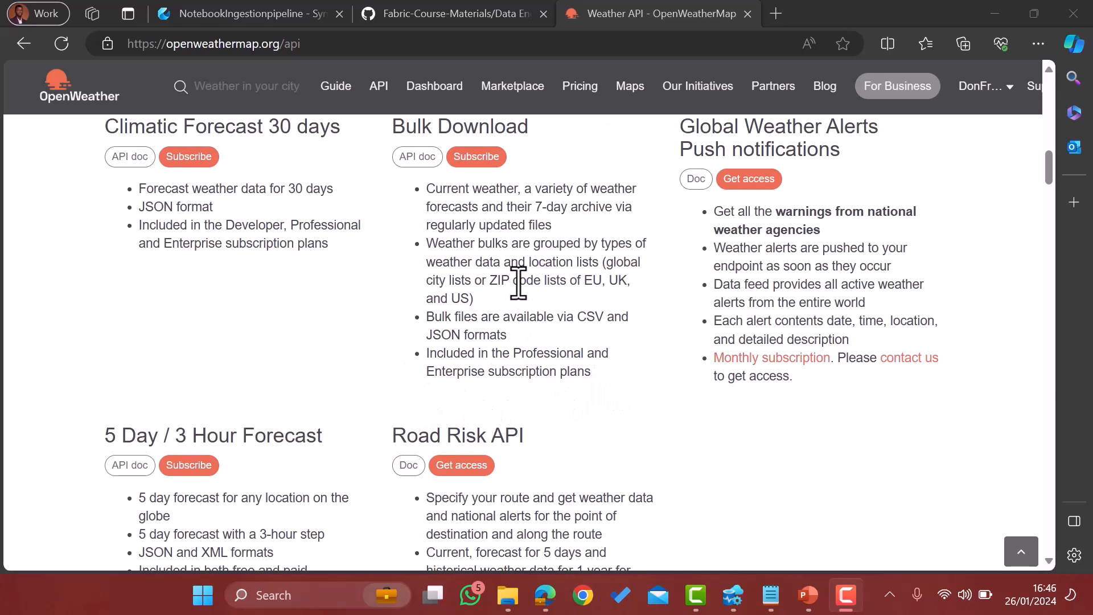
pyautogui.scroll(-1, 231, 397)
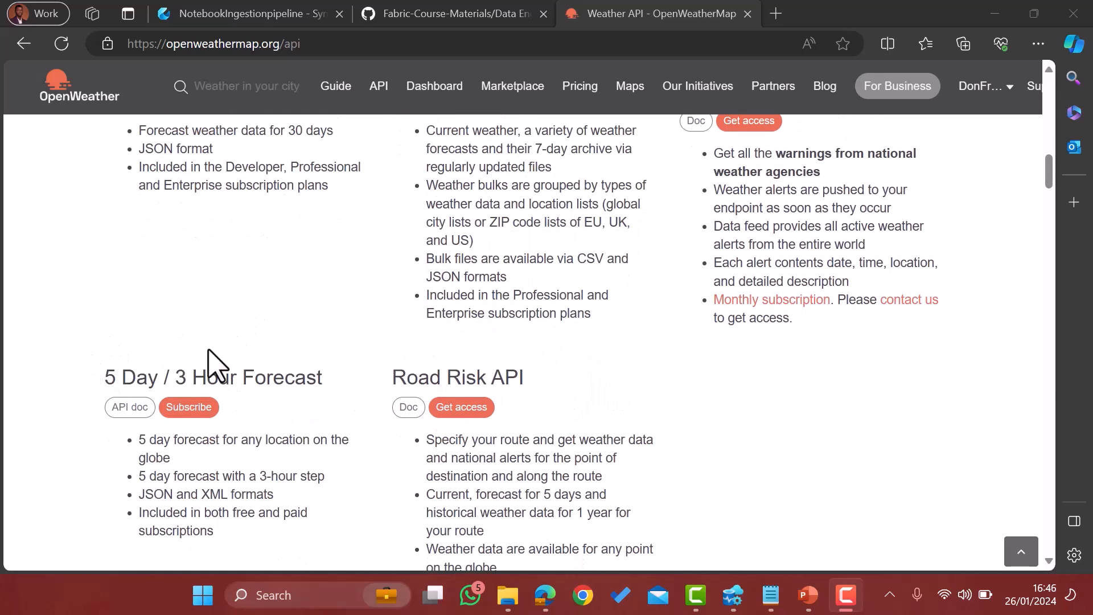
# - Open the API documentation for the 5 Day / 3 Hour Forecast and examine the API call URL
pyautogui.click(142, 418)
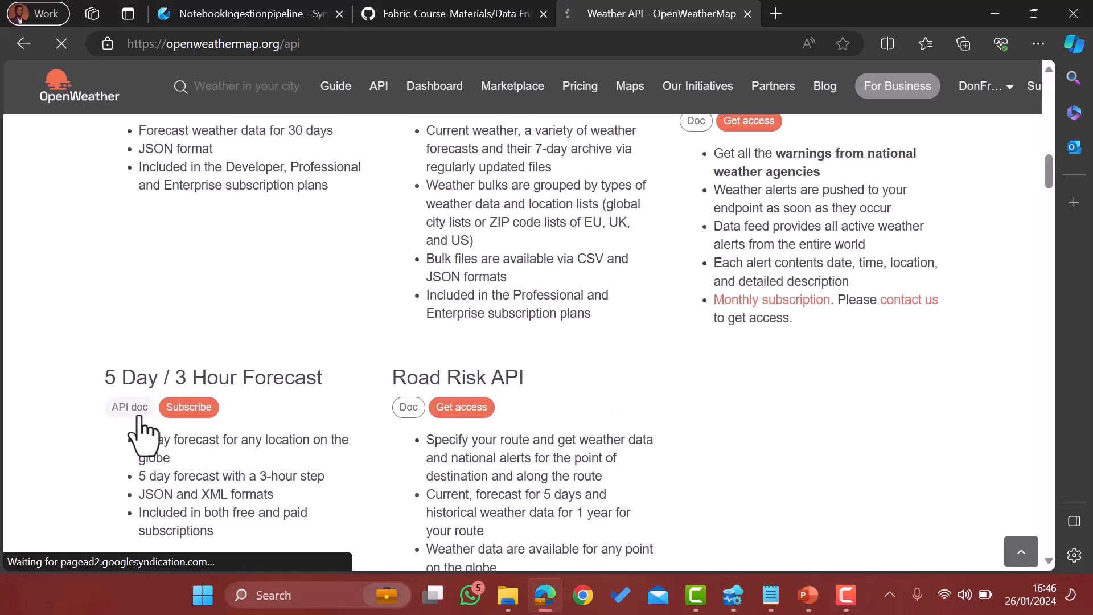
pyautogui.scroll(-4, 426, 464)
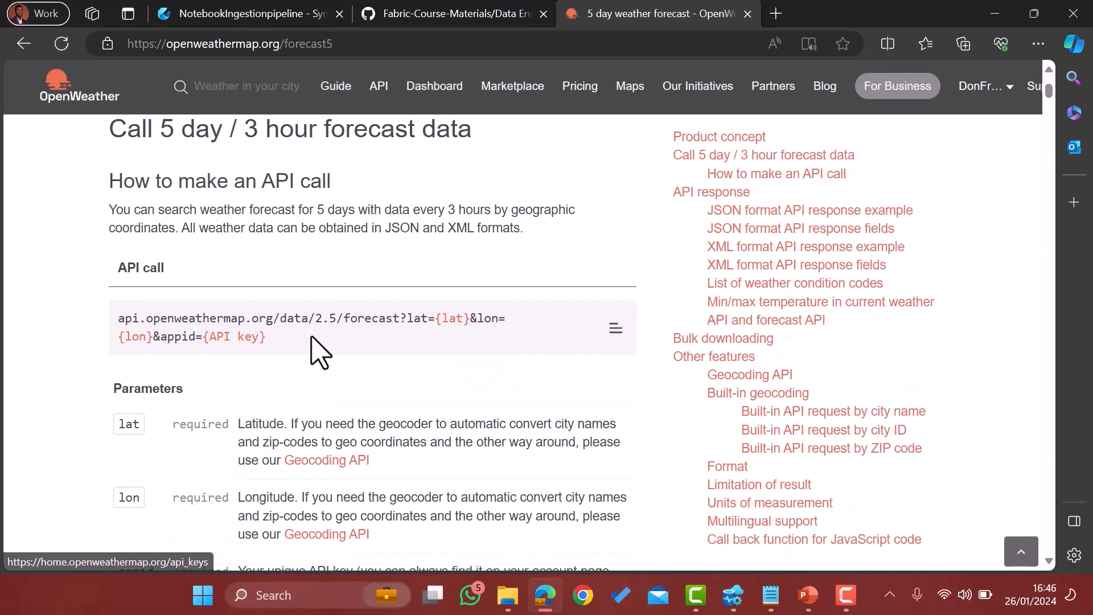
pyautogui.moveTo(274, 337); pyautogui.dragTo(118, 316)
pyautogui.click(330, 381)
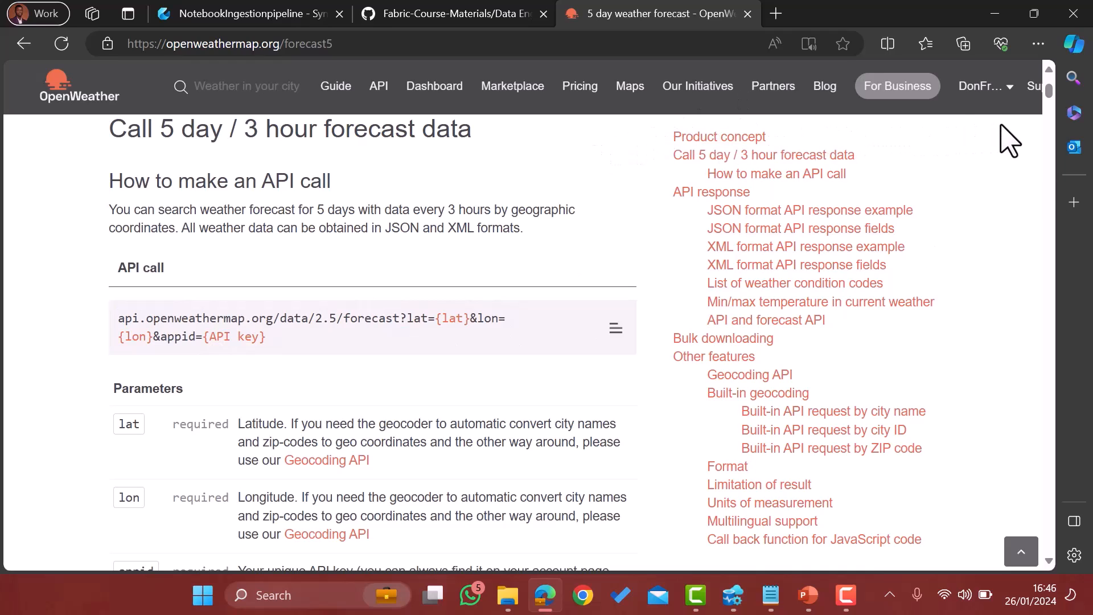
# - Open the account's API keys page to view the key for the API call
pyautogui.click(1006, 85)
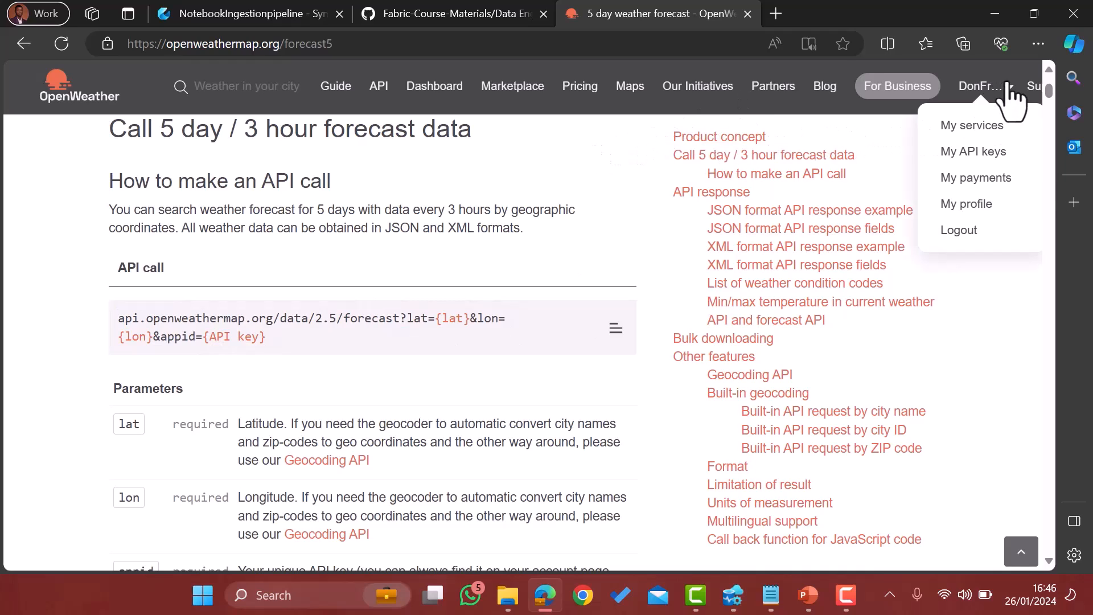
pyautogui.click(970, 159)
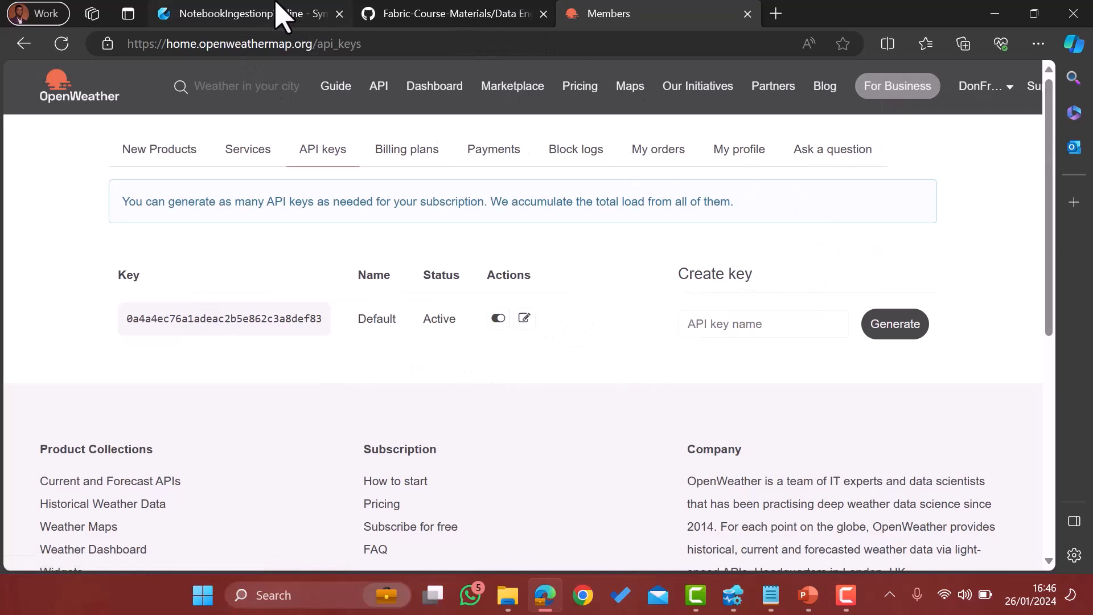
# - Switch to Microsoft Fabric, open the Fabric Course workspace and change to the Data Factory experience
pyautogui.click(262, 13)
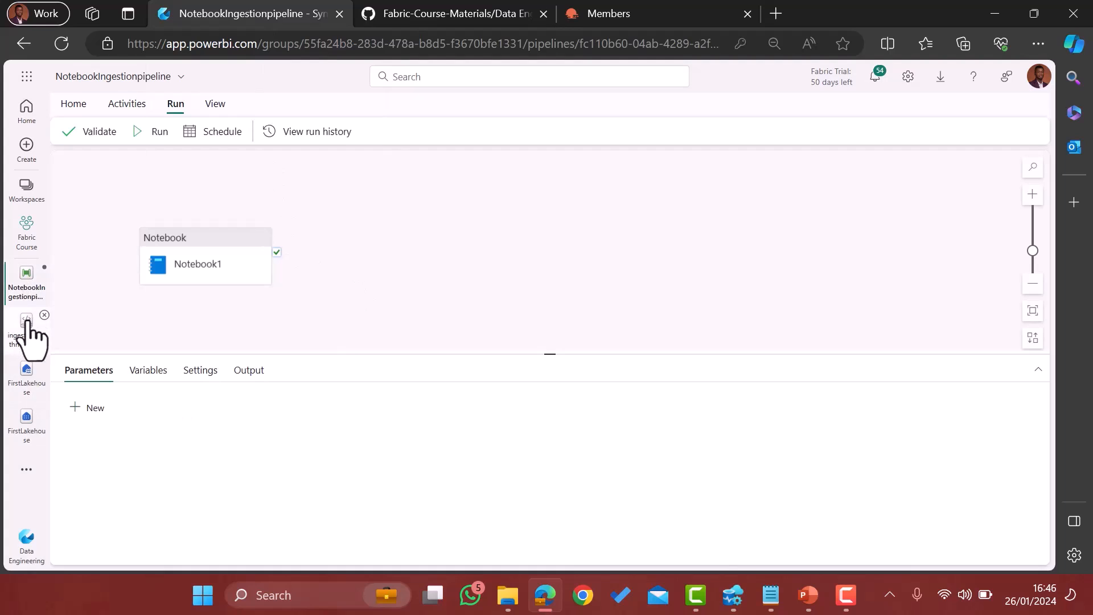
pyautogui.click(30, 250)
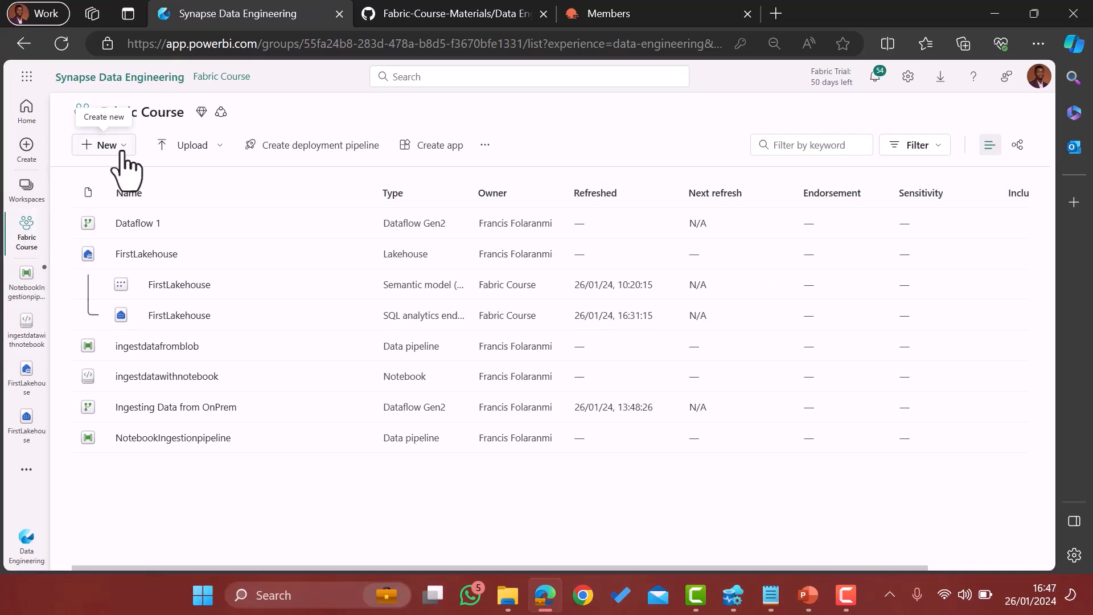
pyautogui.click(28, 548)
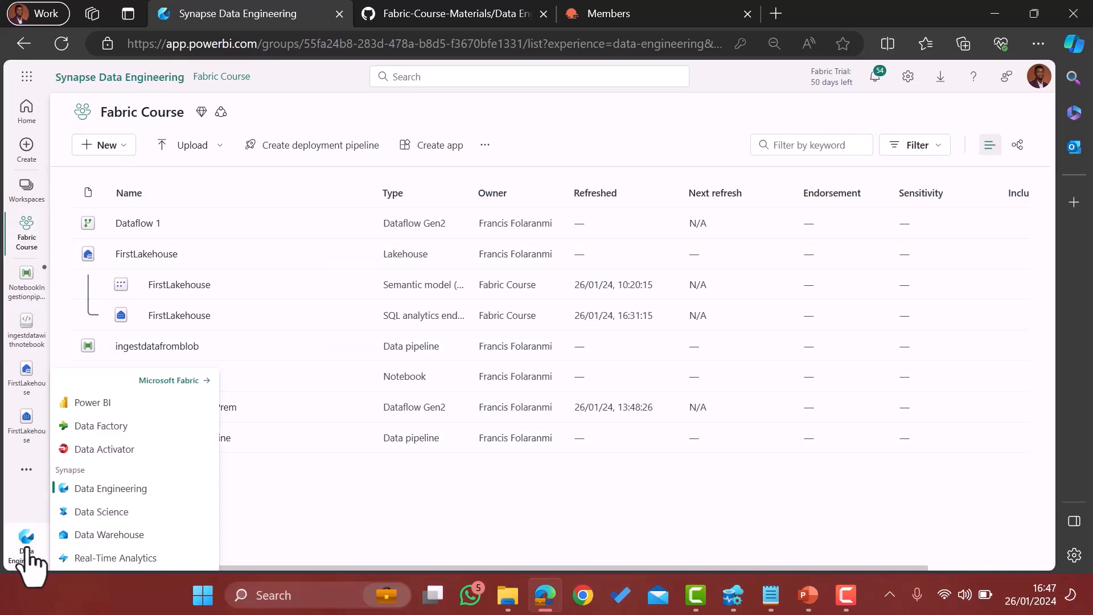
pyautogui.click(100, 427)
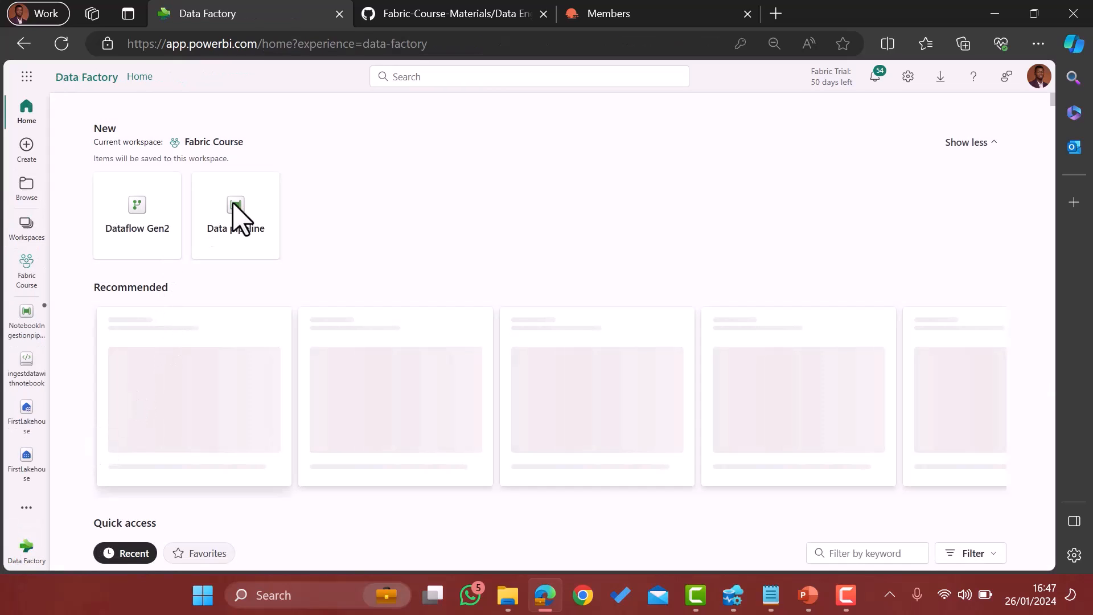
# - Create a data pipeline named "Project 1 - Ingest Data from API source"
pyautogui.click(244, 222)
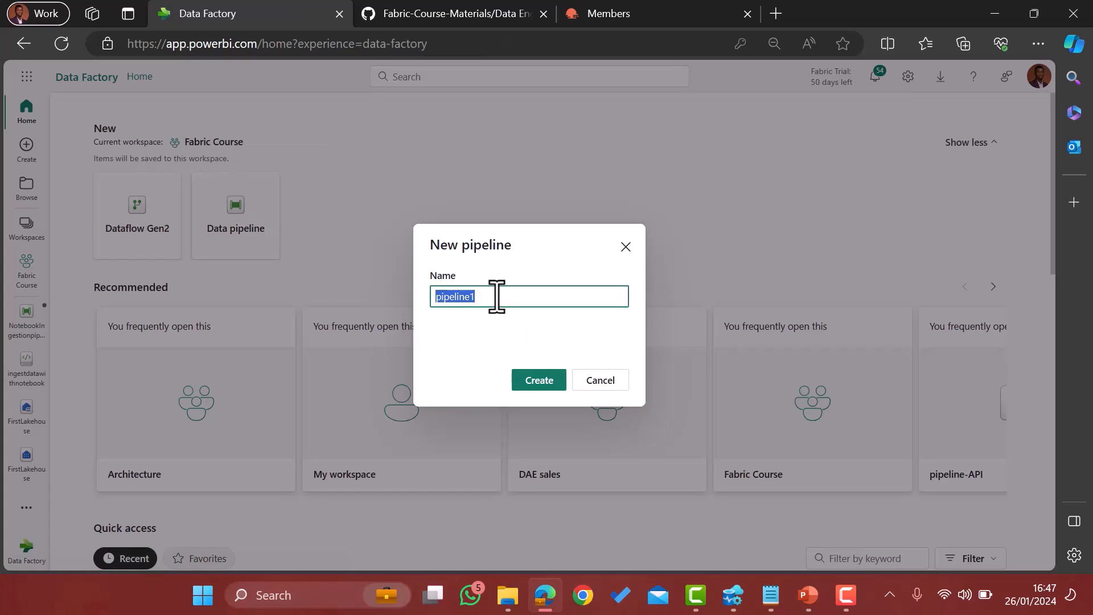
pyautogui.write('Pro')
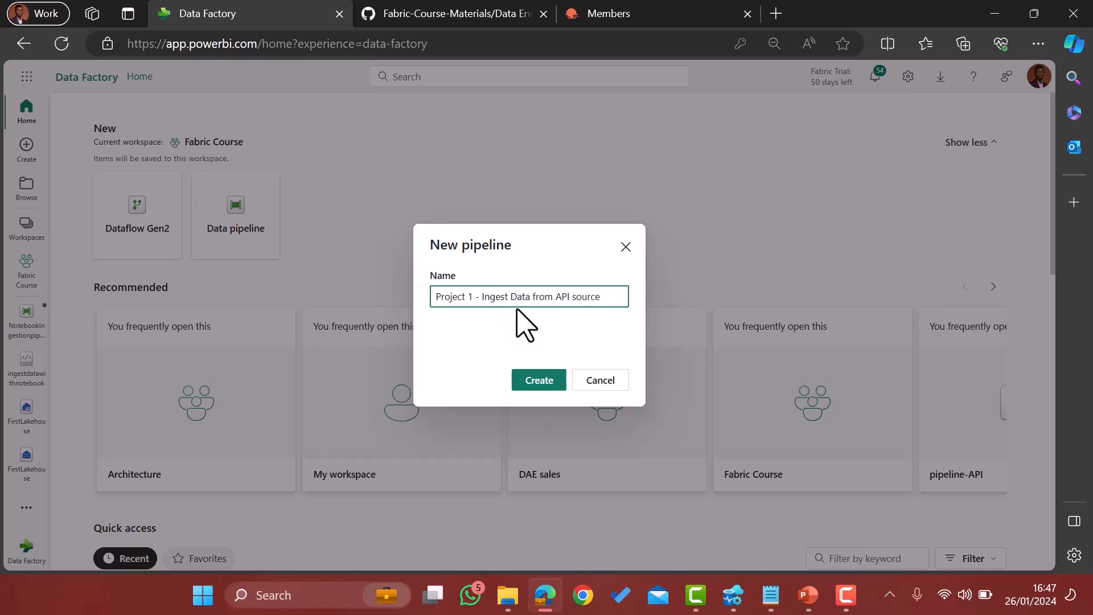
pyautogui.click(536, 384)
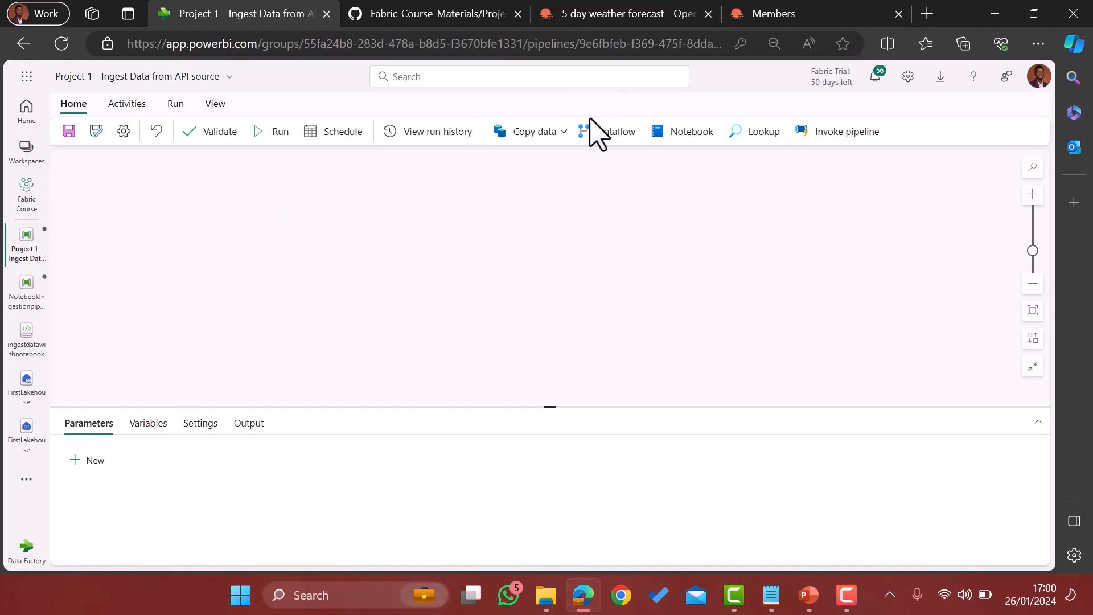
# - Add a Copy data activity to the pipeline canvas
pyautogui.click(565, 136)
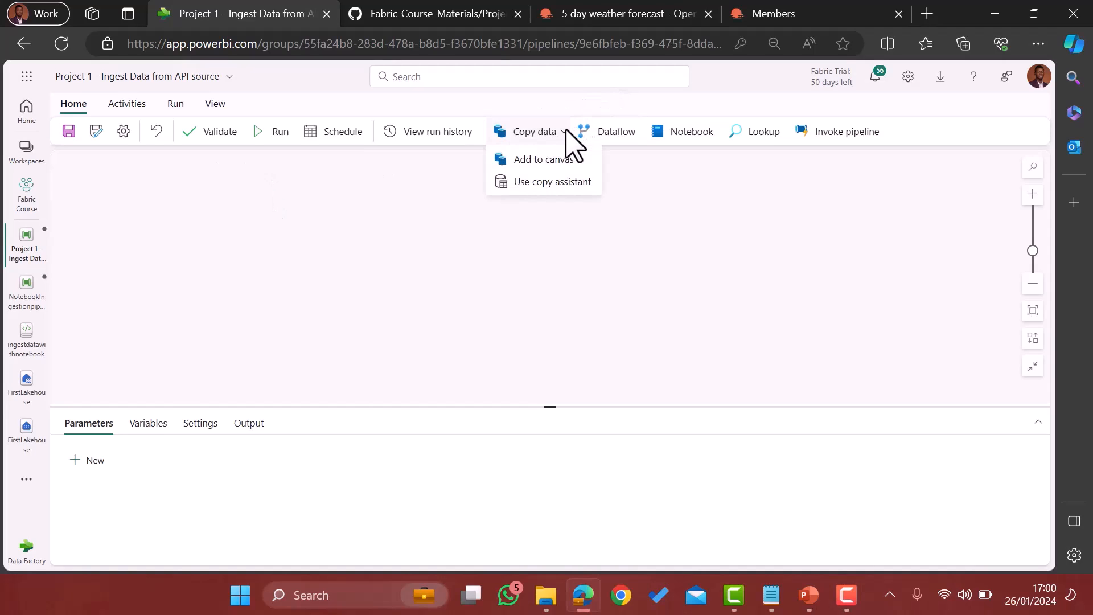
pyautogui.click(545, 161)
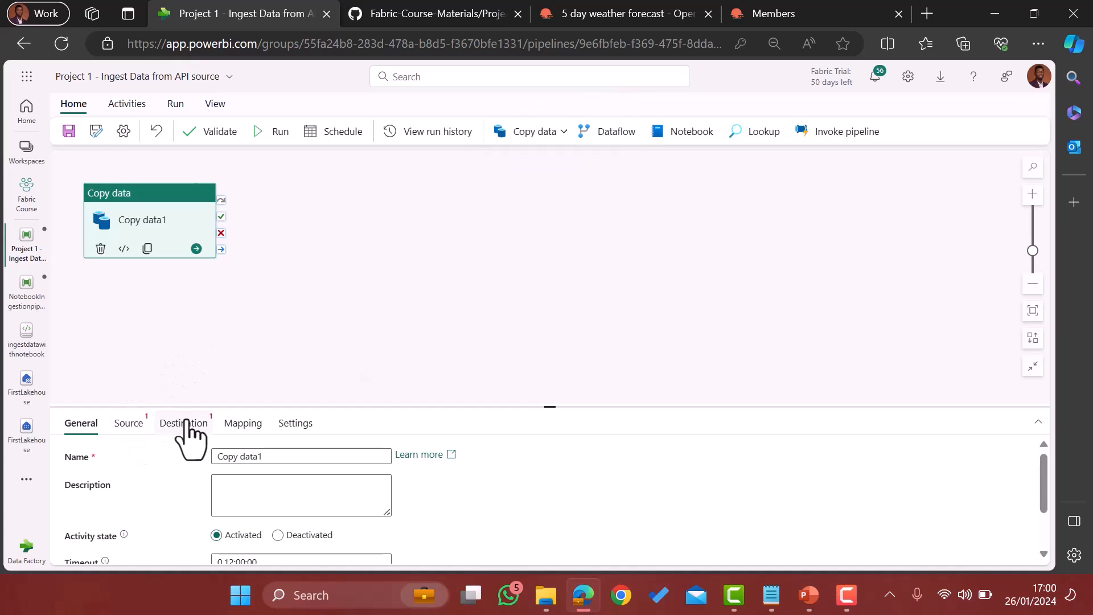
# - Start a new external connection for the Copy data activity's source, using the REST generic protocol
pyautogui.click(128, 424)
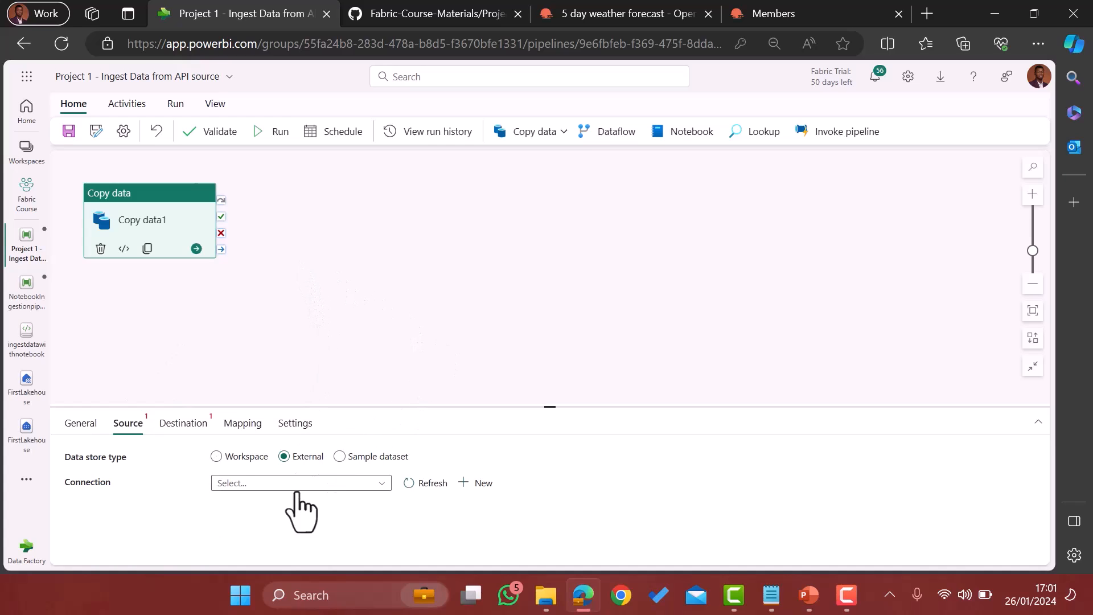
pyautogui.click(493, 484)
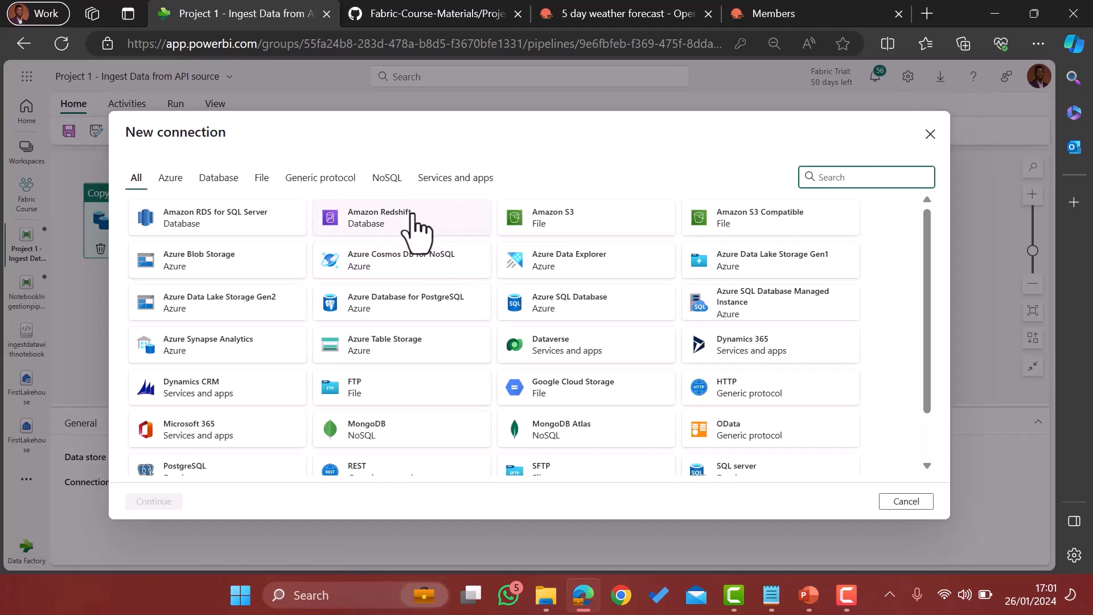
pyautogui.click(316, 181)
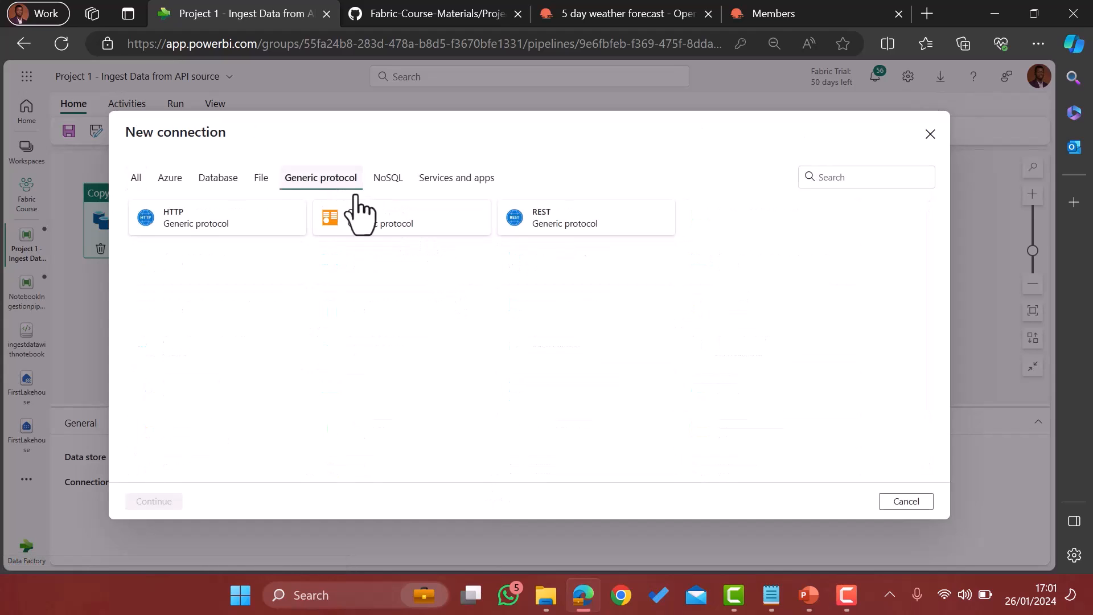
pyautogui.click(571, 230)
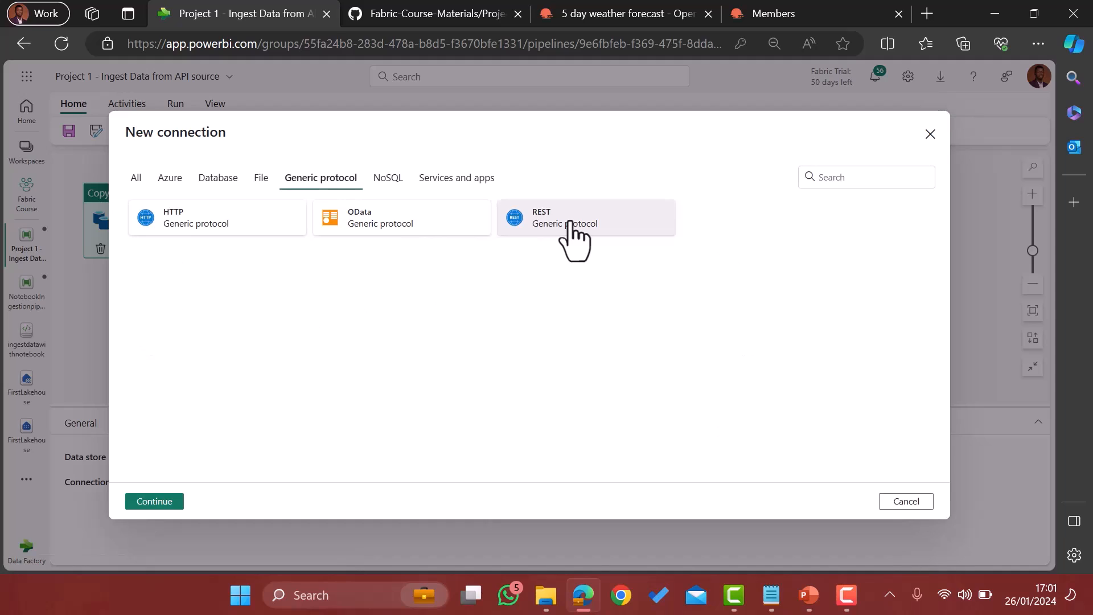
pyautogui.click(154, 501)
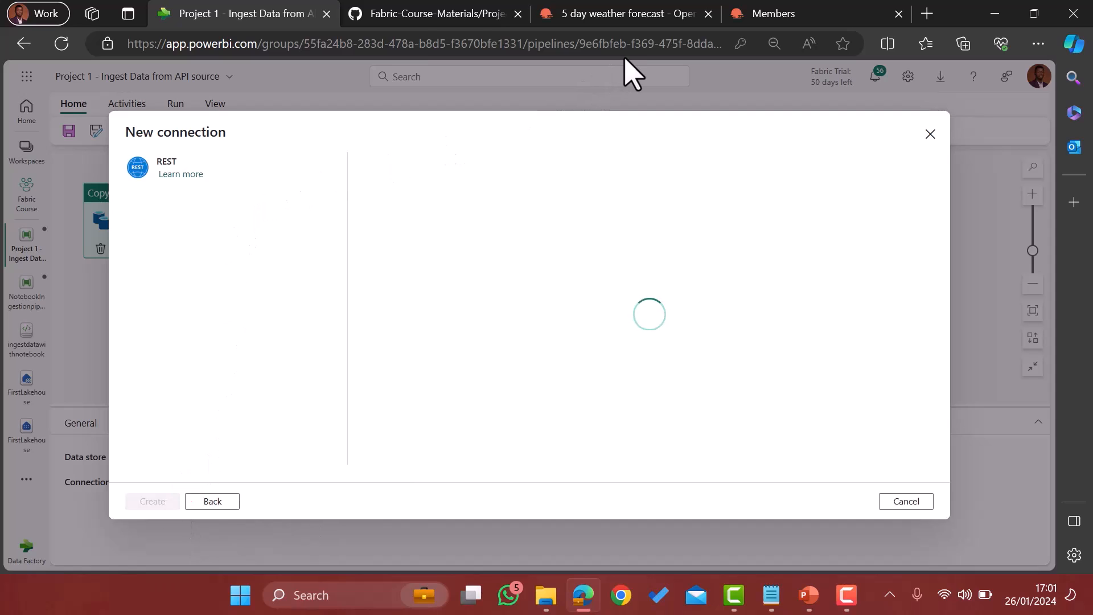
# - Review how to make an API call on OpenWeather's 5 day weather forecast page
pyautogui.click(406, 13)
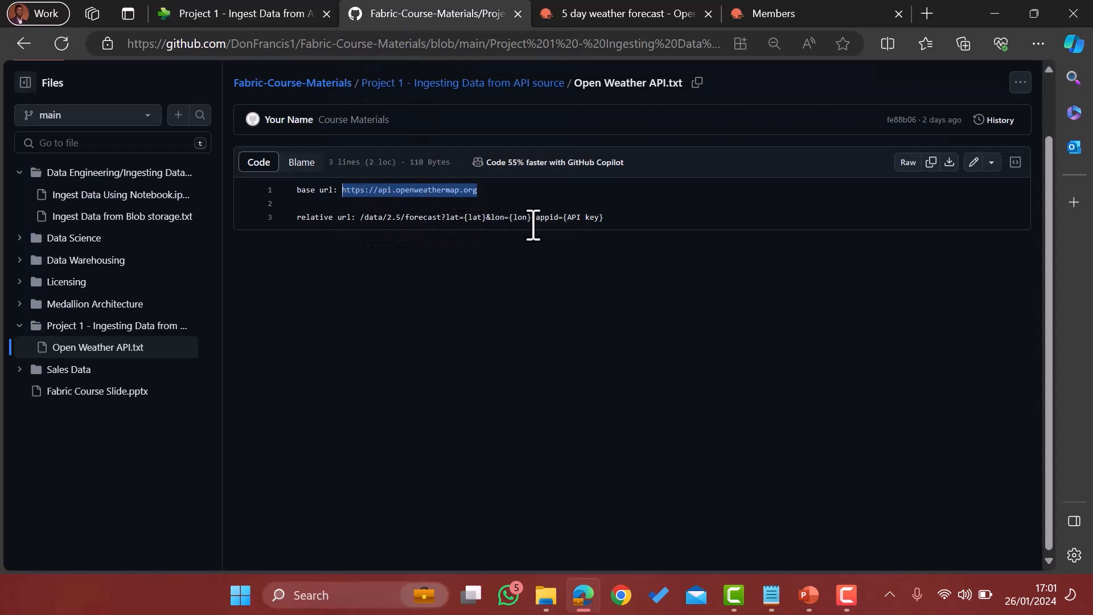
pyautogui.click(623, 22)
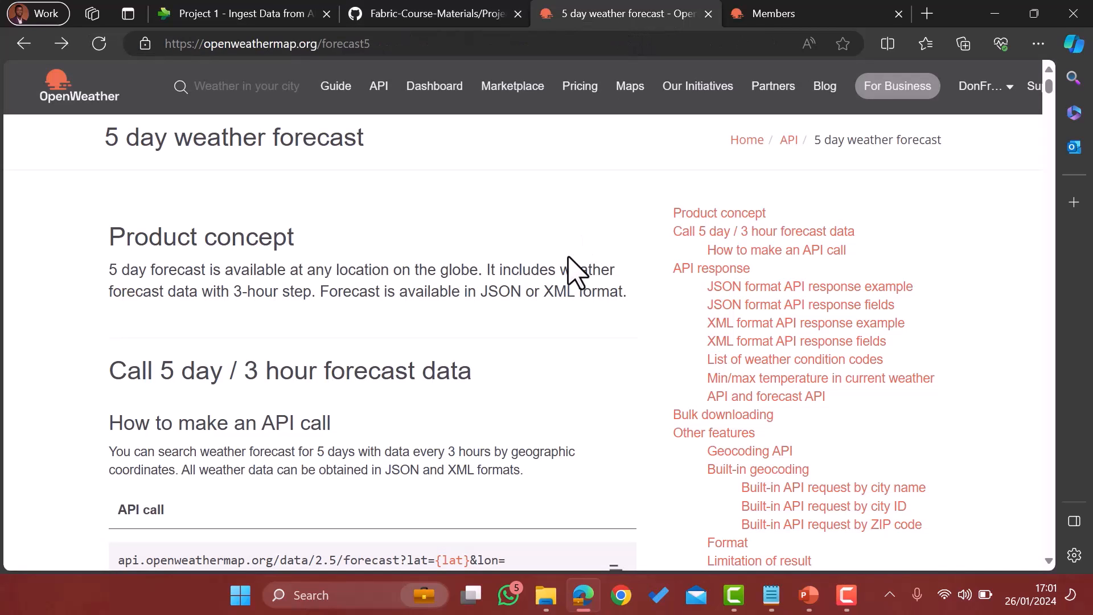
pyautogui.scroll(-1, 578, 272)
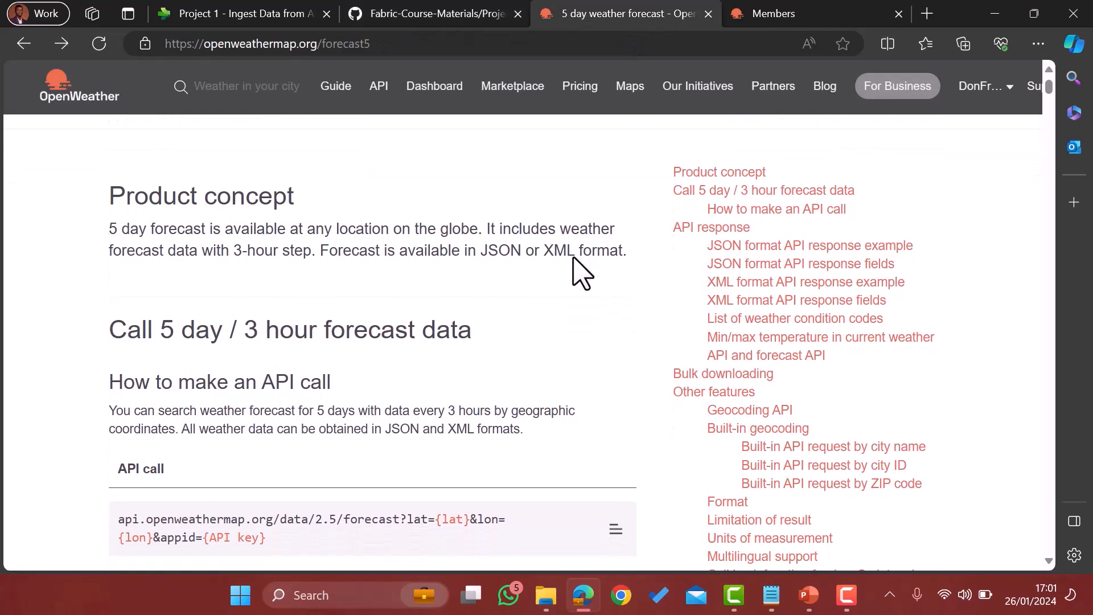
pyautogui.scroll(-5, 434, 329)
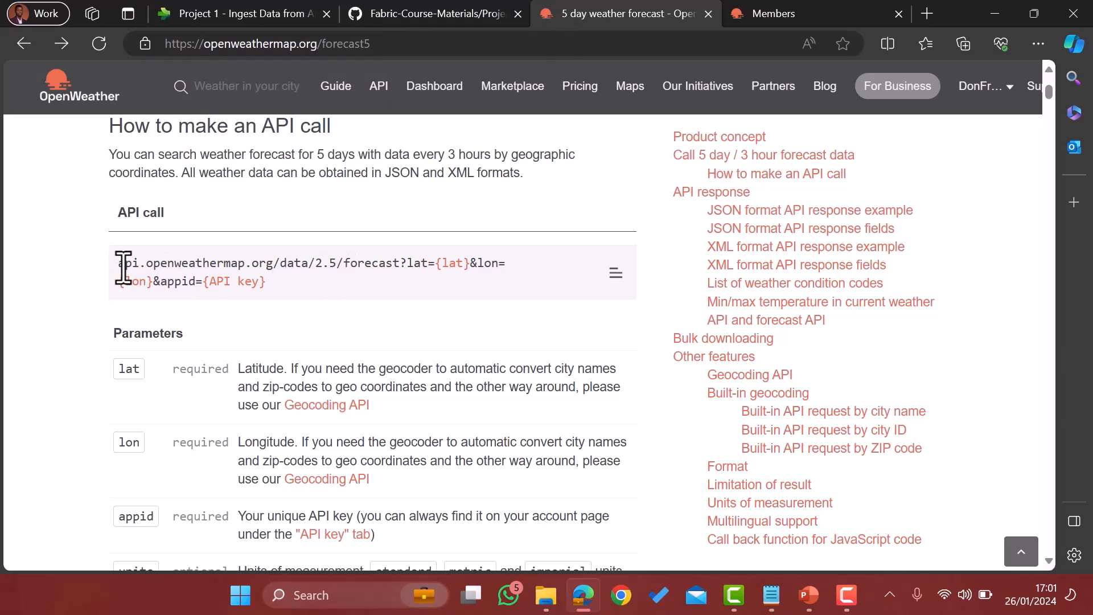
pyautogui.click(433, 13)
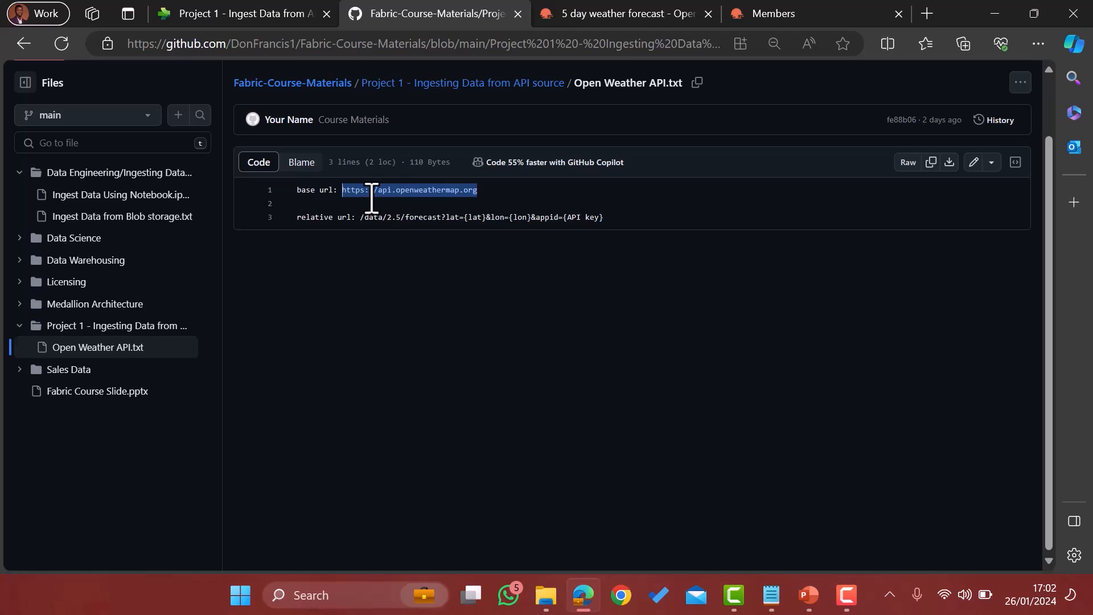
pyautogui.click(505, 202)
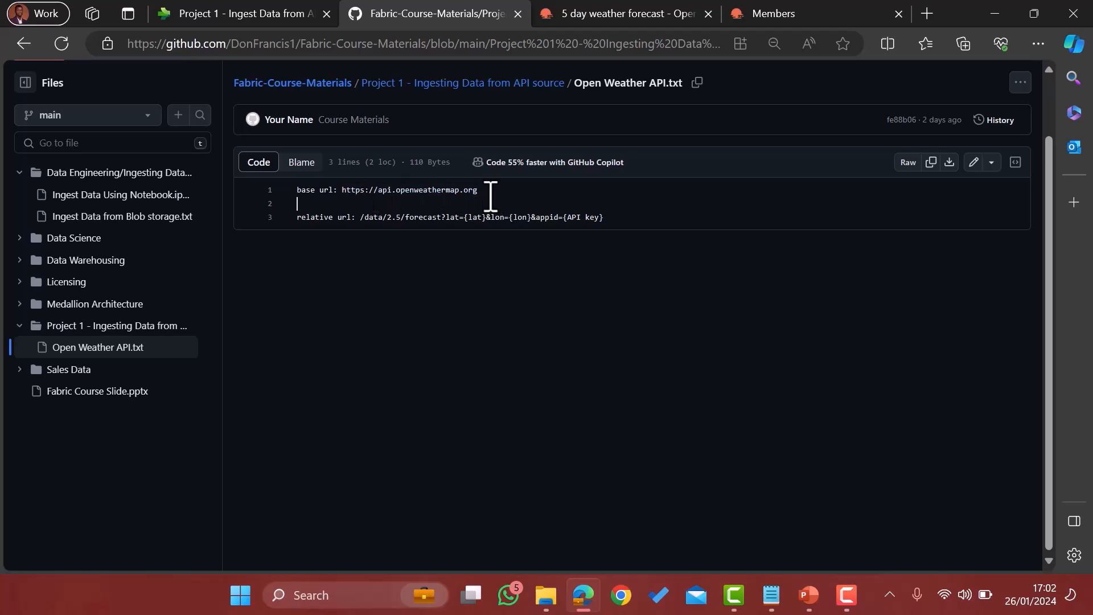
pyautogui.moveTo(481, 192); pyautogui.dragTo(346, 190)
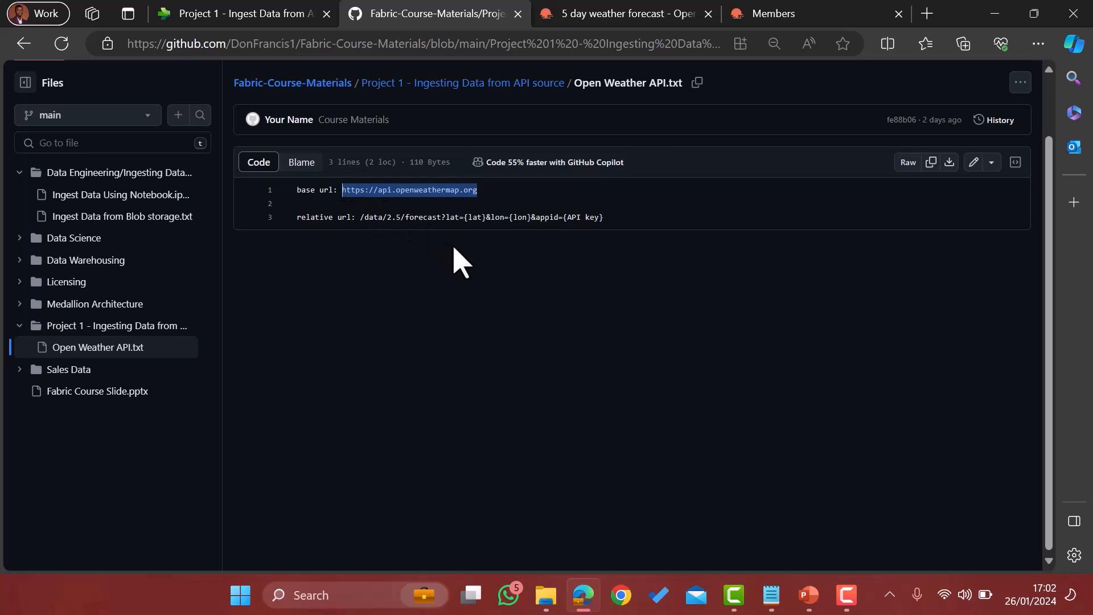
pyautogui.click(245, 12)
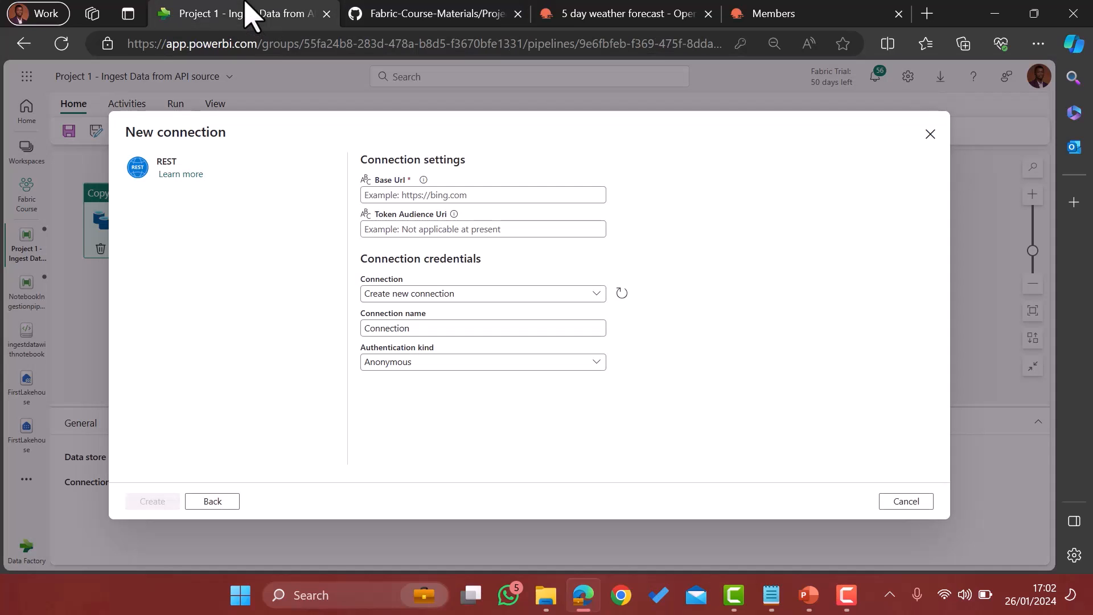
pyautogui.click(391, 194)
pyautogui.write('https://api.openweathermap.org')
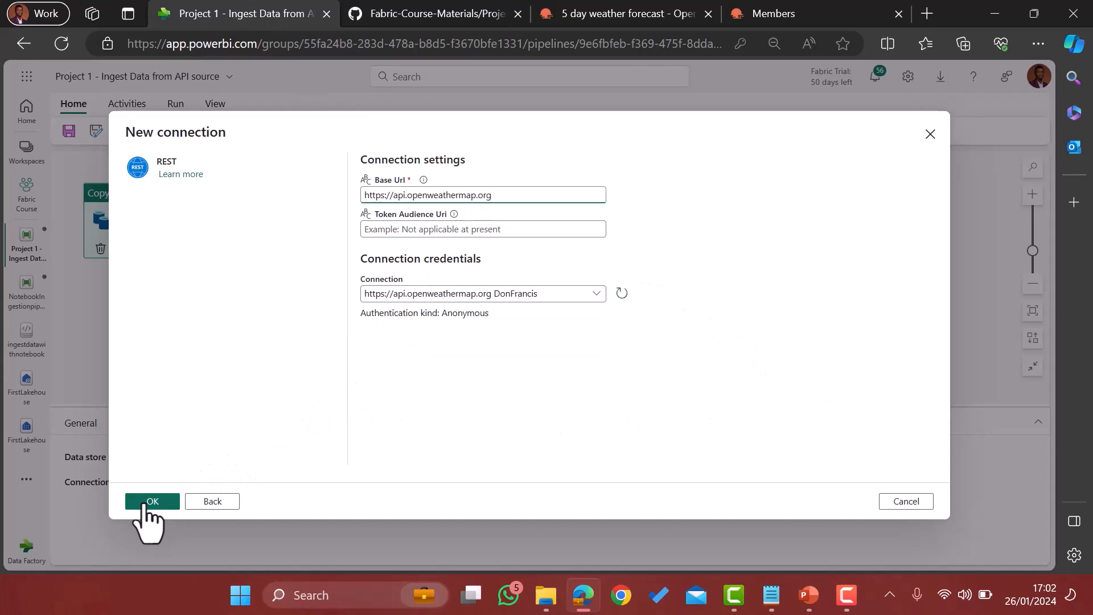
pyautogui.click(149, 501)
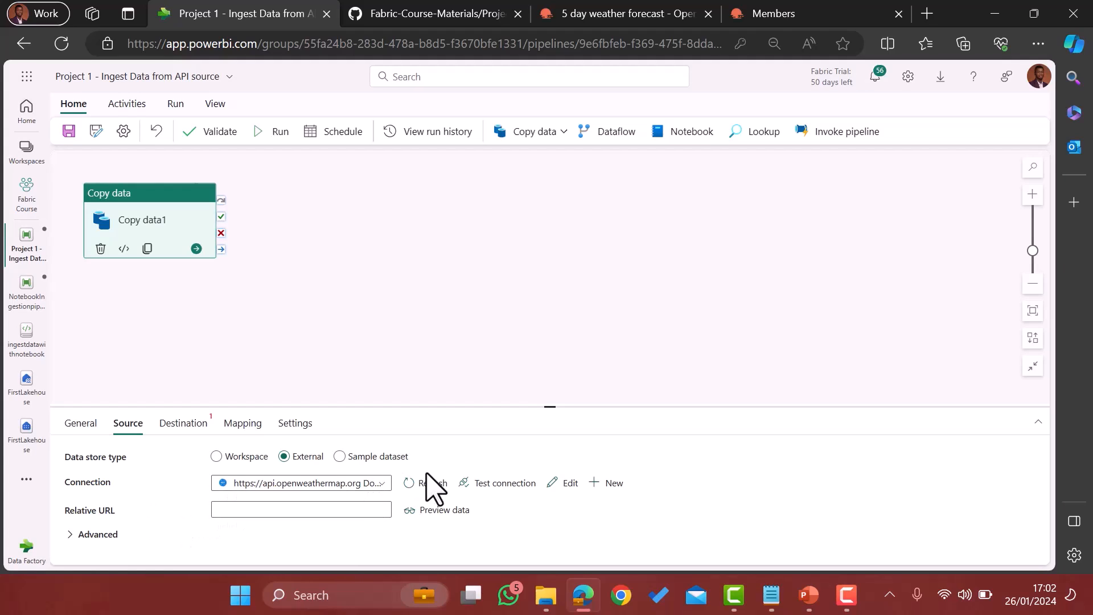
pyautogui.click(493, 484)
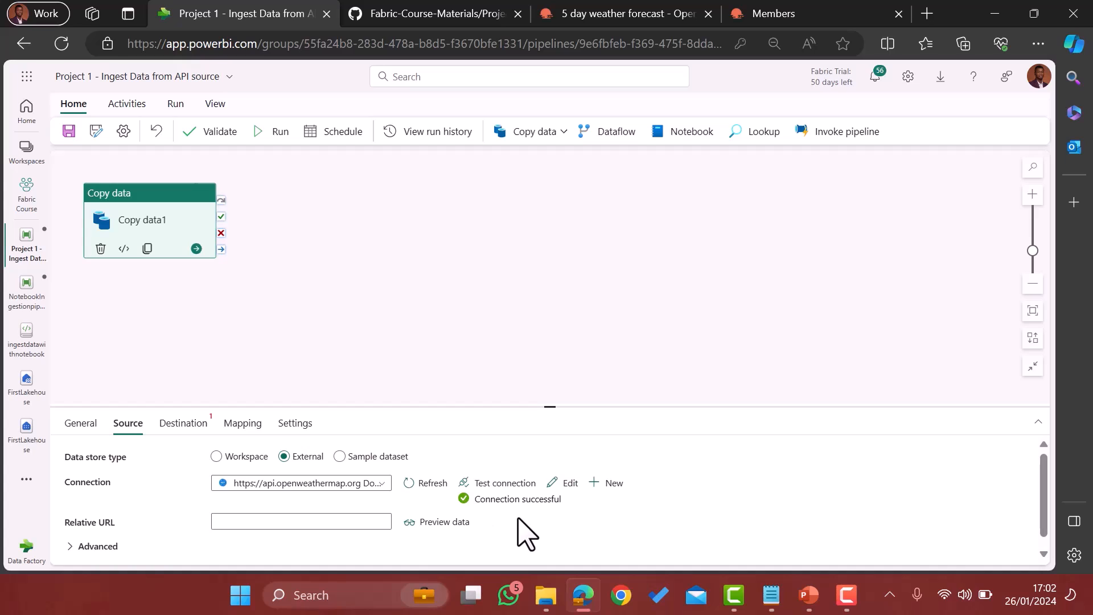
# - Try to copy the relative URL from Open Weather API.txt on GitHub into the Notepad notes
pyautogui.click(416, 14)
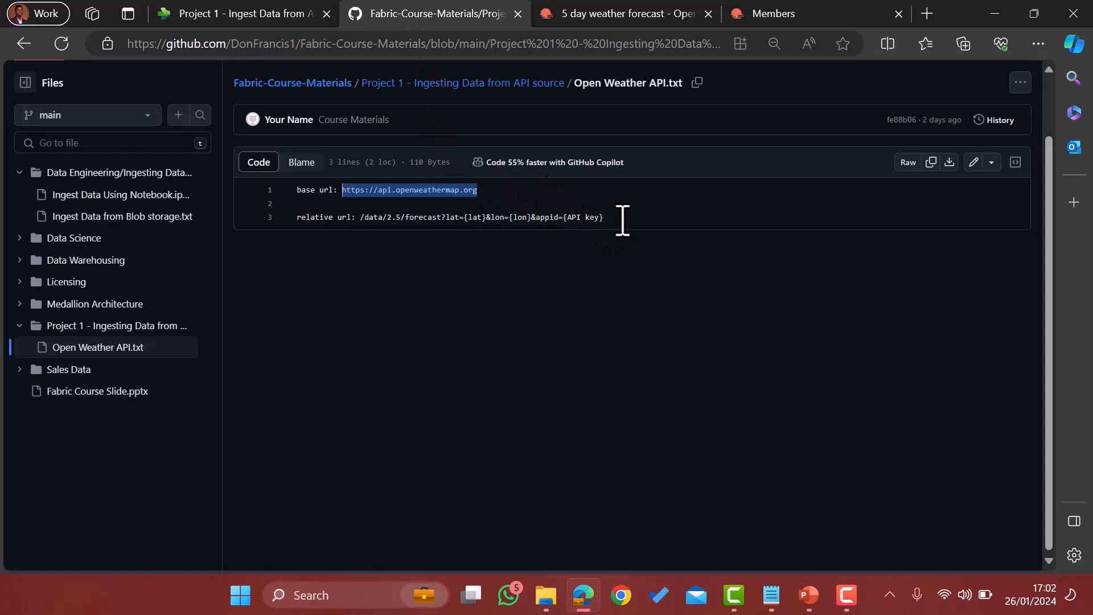
pyautogui.moveTo(622, 221); pyautogui.dragTo(381, 218)
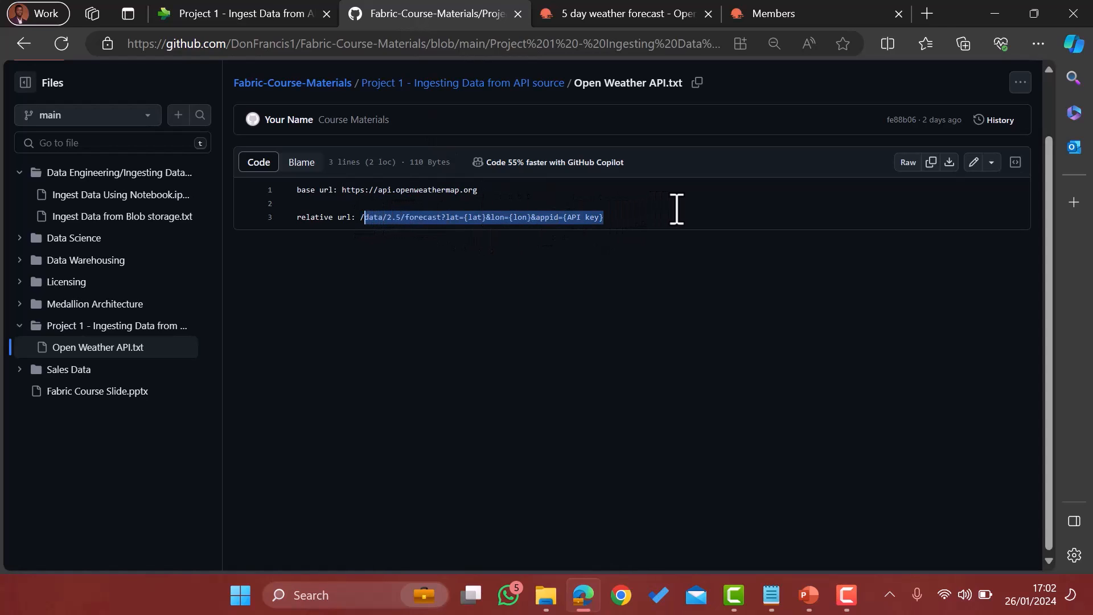
pyautogui.click(774, 601)
pyautogui.click(223, 188)
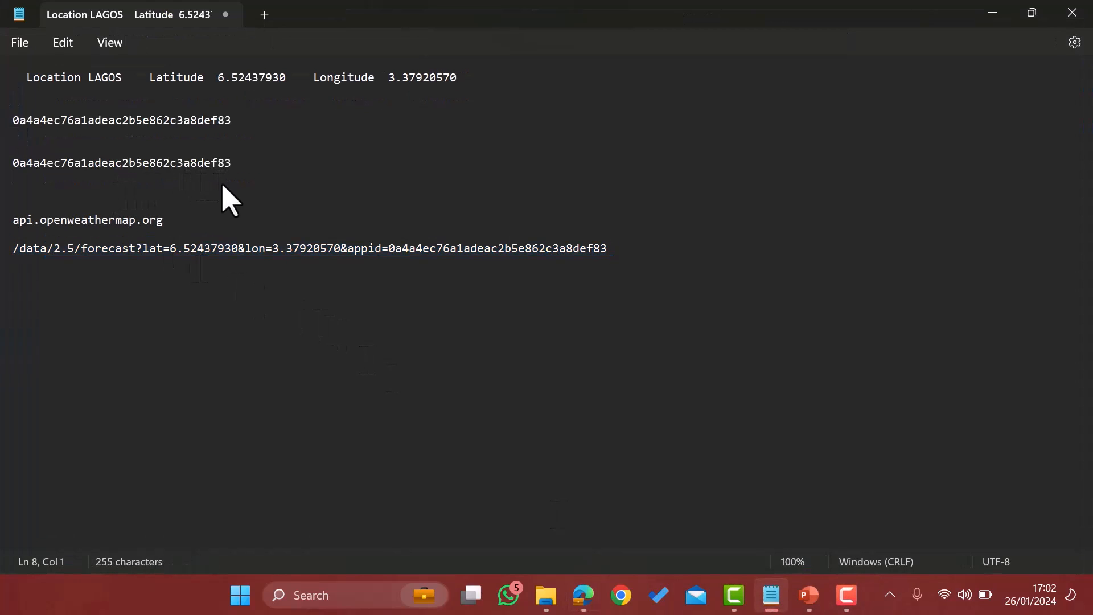
pyautogui.click(97, 198)
pyautogui.write('https://api.openweathermap.org')
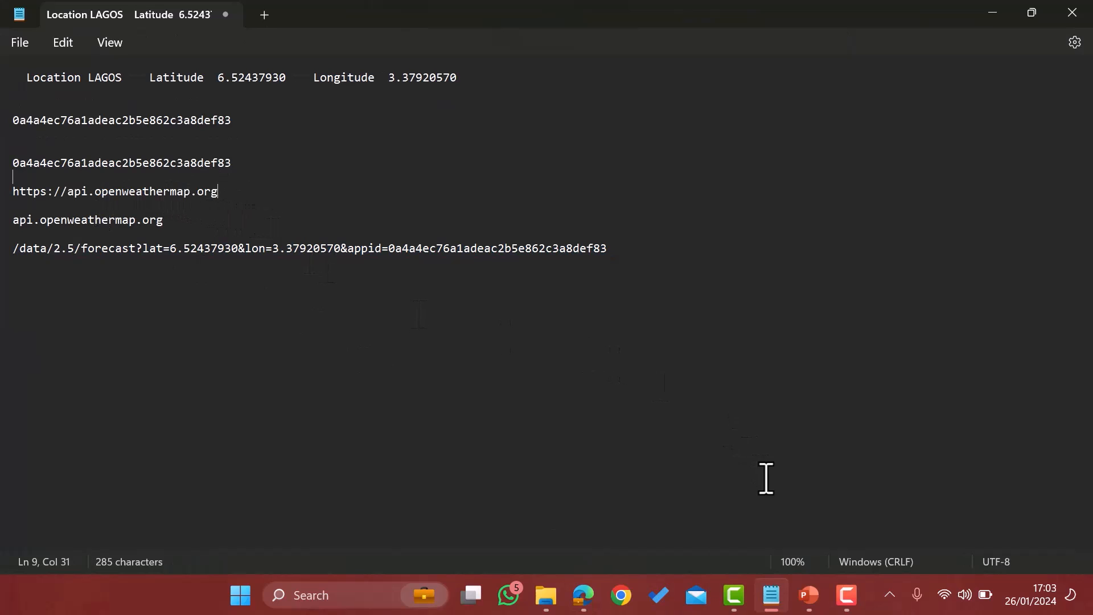
pyautogui.click(994, 20)
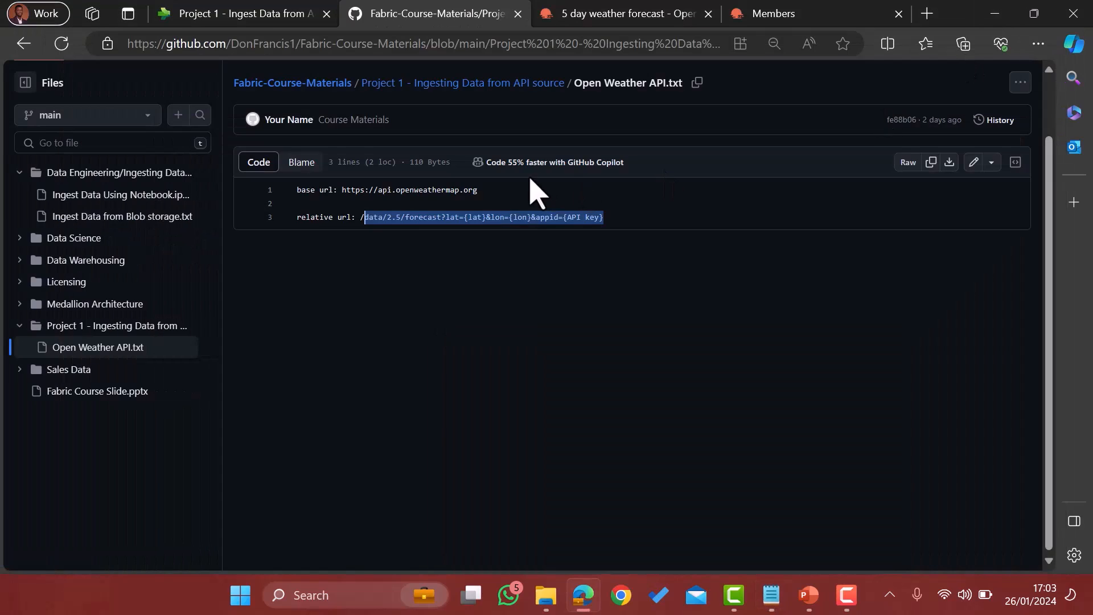
# - Copy the relative URL /data/2.5/forecast?lat={lat}&lon={lon}&appid={API key} from the GitHub file and paste it below the existing lines in Notepad
pyautogui.click(624, 216)
pyautogui.moveTo(615, 227); pyautogui.dragTo(375, 217)
pyautogui.click(771, 595)
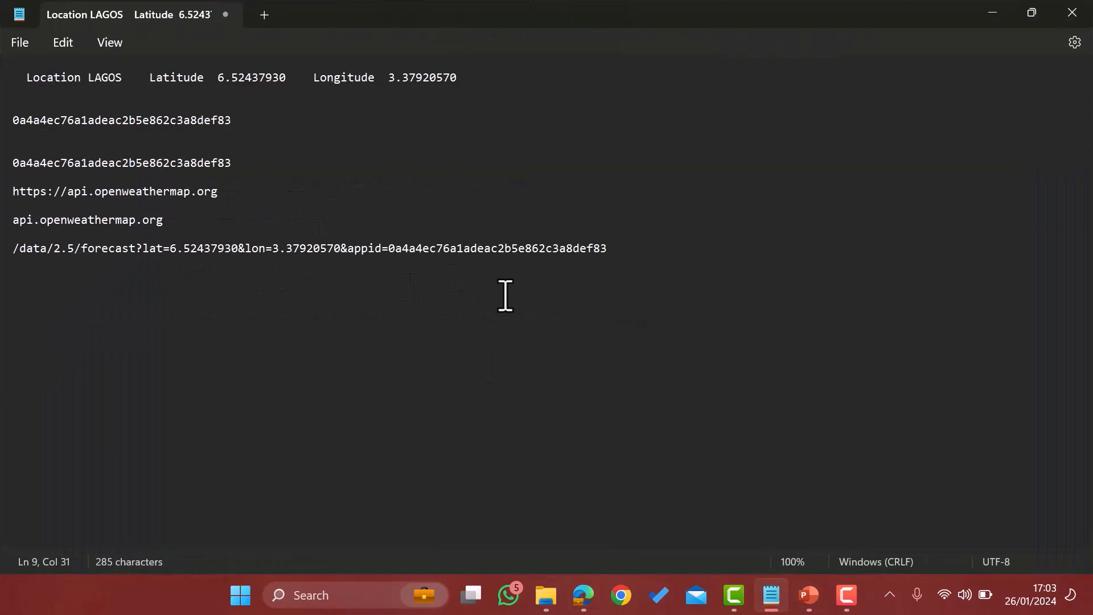
pyautogui.click(644, 256)
pyautogui.hotkey('ctrl', 'v')
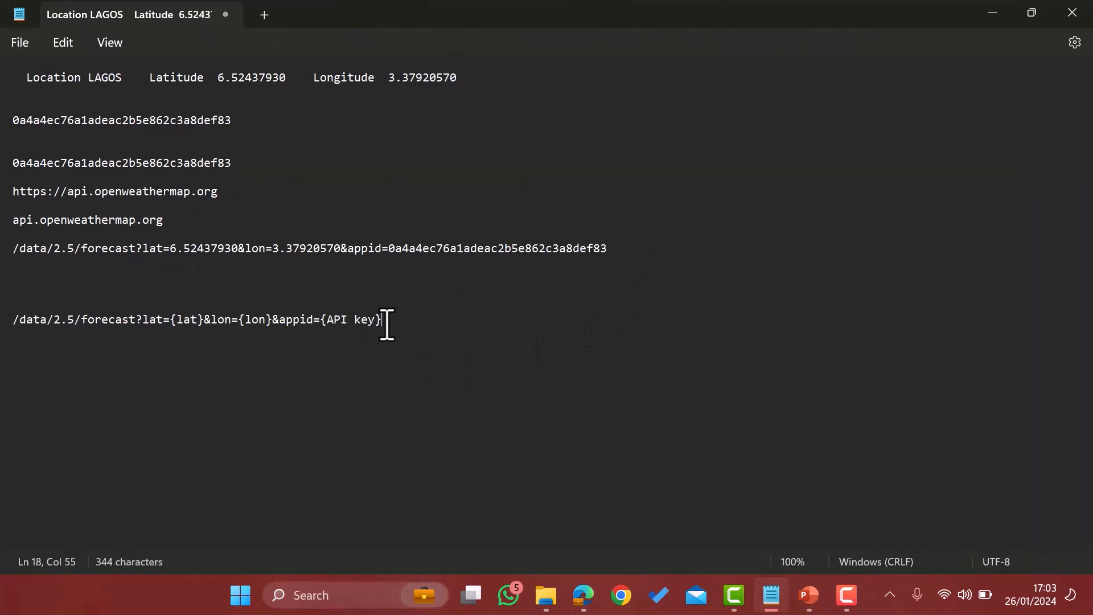
pyautogui.moveTo(387, 325); pyautogui.dragTo(19, 334)
pyautogui.click(90, 364)
# - Compare OpenWeather's API call parameters with the Lagos latitude and the {lat} placeholder in the Notepad notes
pyautogui.click(993, 12)
pyautogui.click(572, 15)
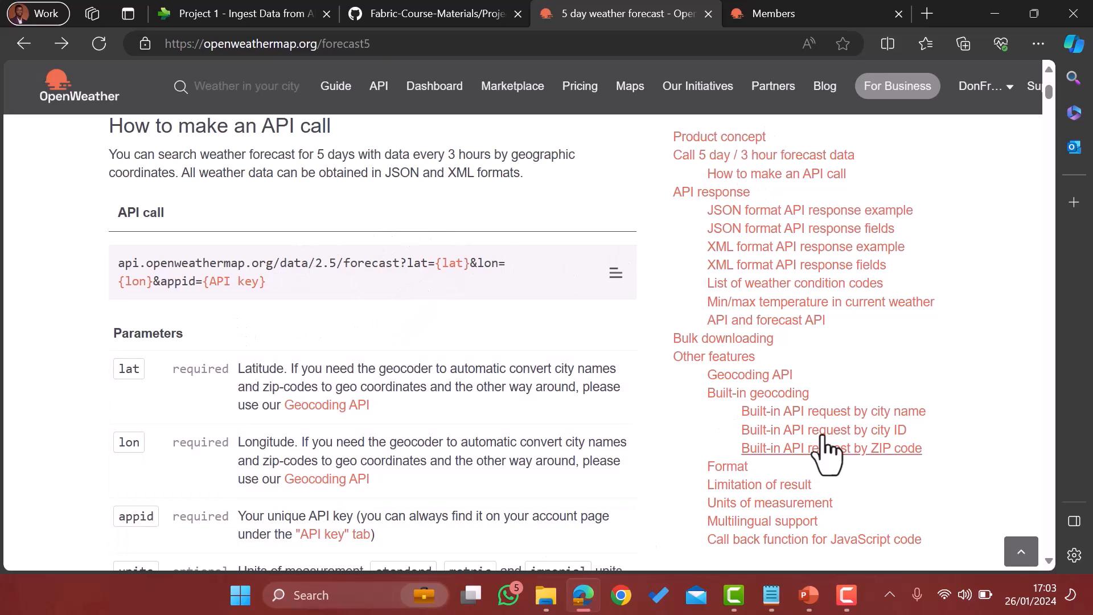
pyautogui.click(788, 604)
pyautogui.click(786, 601)
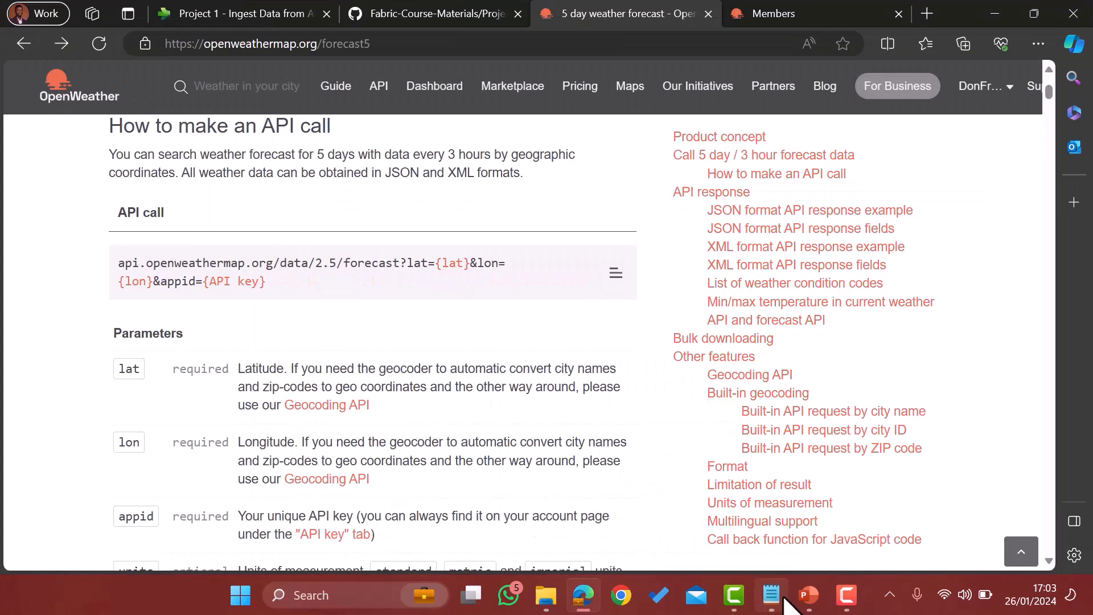
pyautogui.click(785, 598)
pyautogui.click(785, 604)
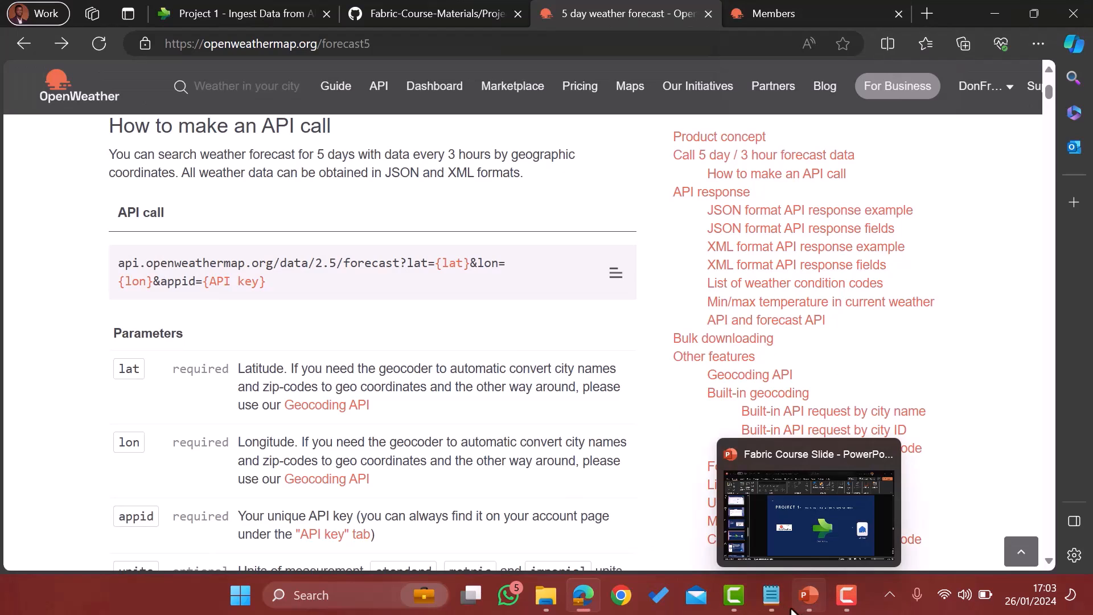
pyautogui.click(787, 548)
pyautogui.click(787, 548)
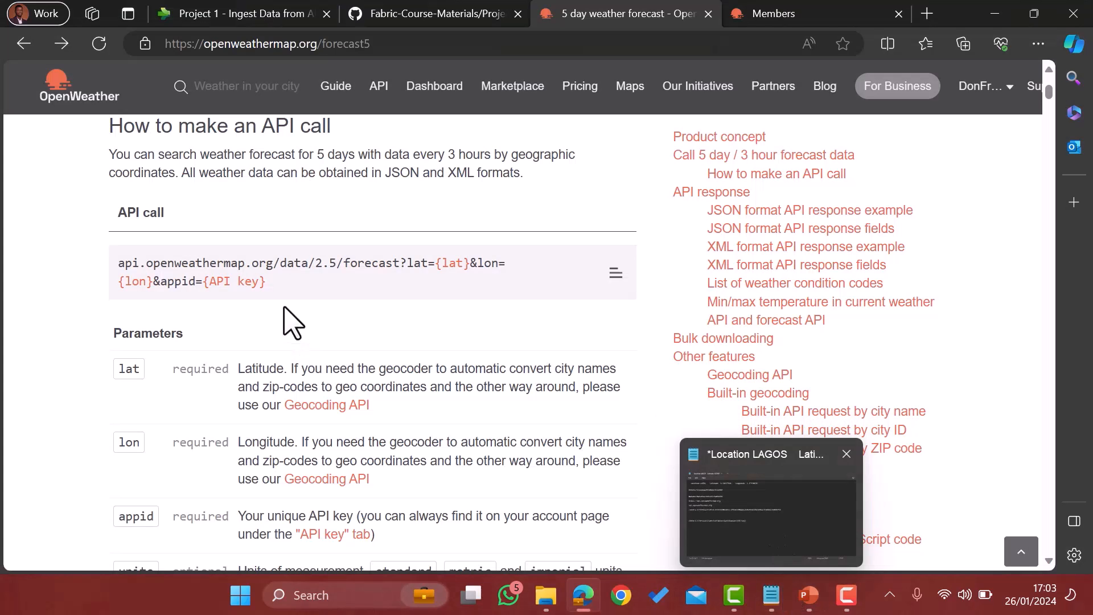
pyautogui.click(765, 594)
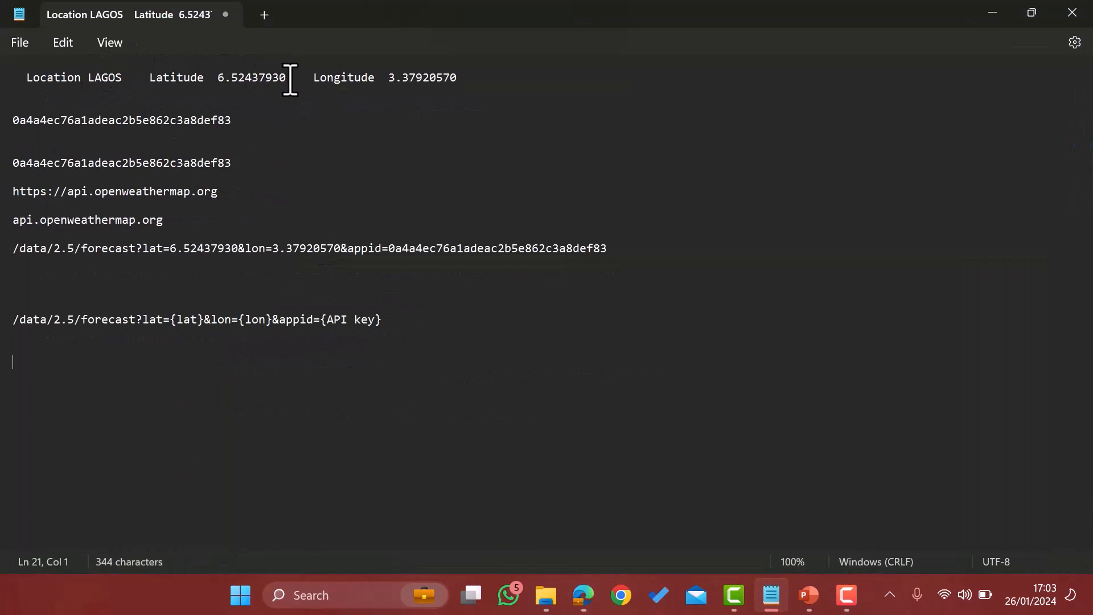
pyautogui.moveTo(288, 78); pyautogui.dragTo(217, 83)
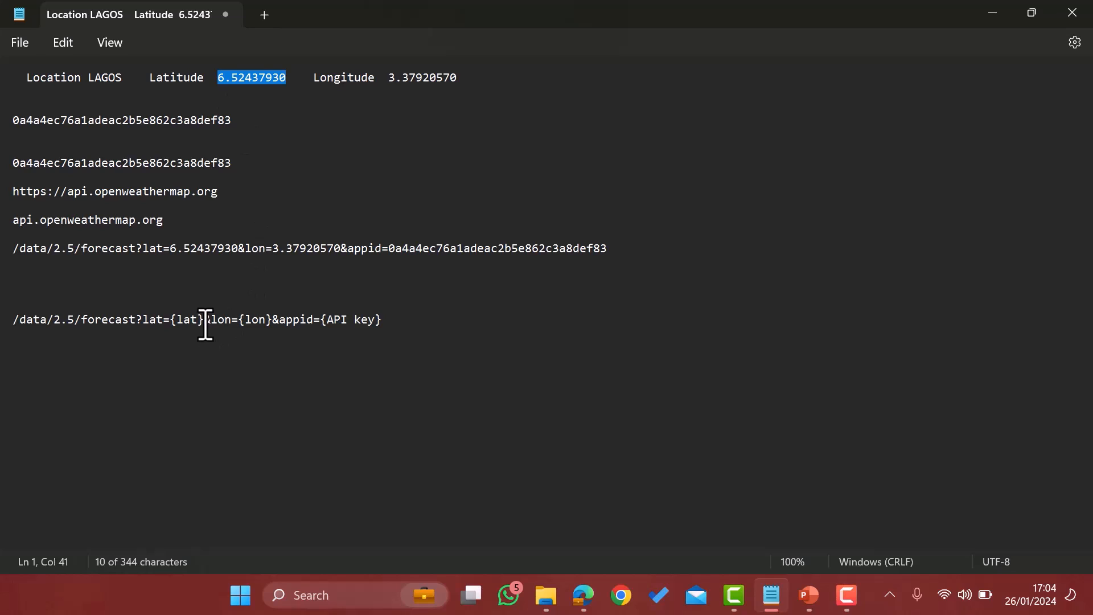
pyautogui.moveTo(206, 324); pyautogui.dragTo(170, 323)
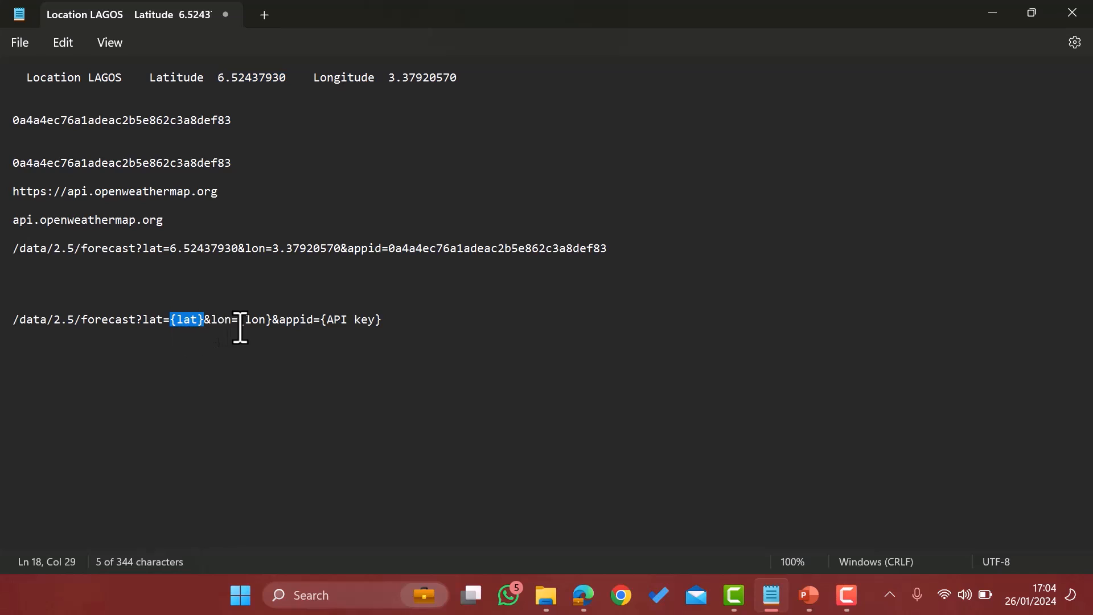
pyautogui.click(209, 290)
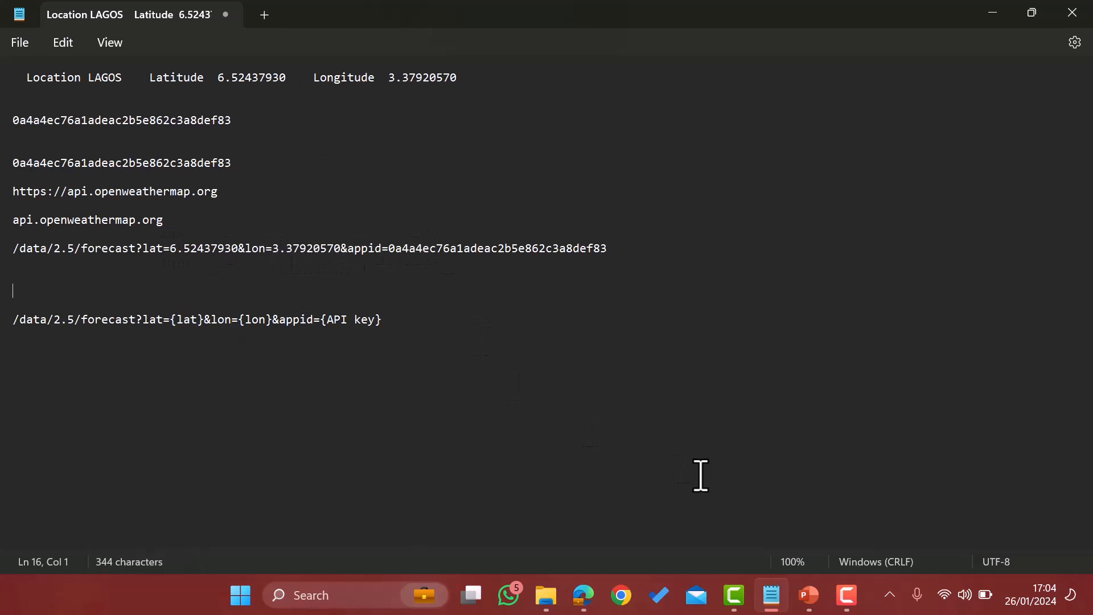
# - Switch back to OpenWeather and open the account's API keys page
pyautogui.click(993, 15)
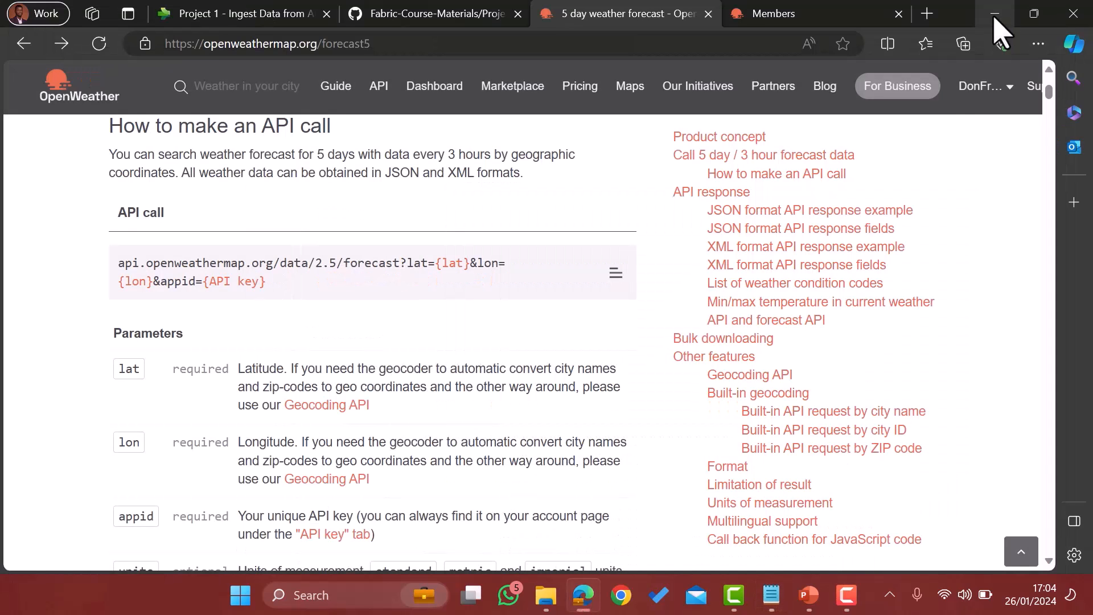
pyautogui.click(1009, 87)
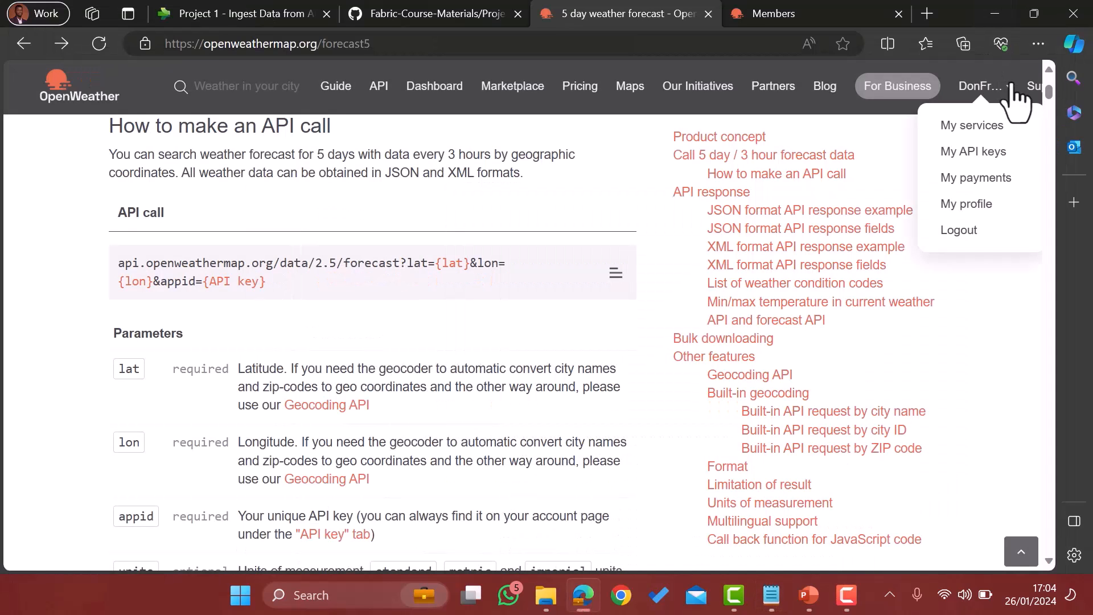
pyautogui.click(988, 152)
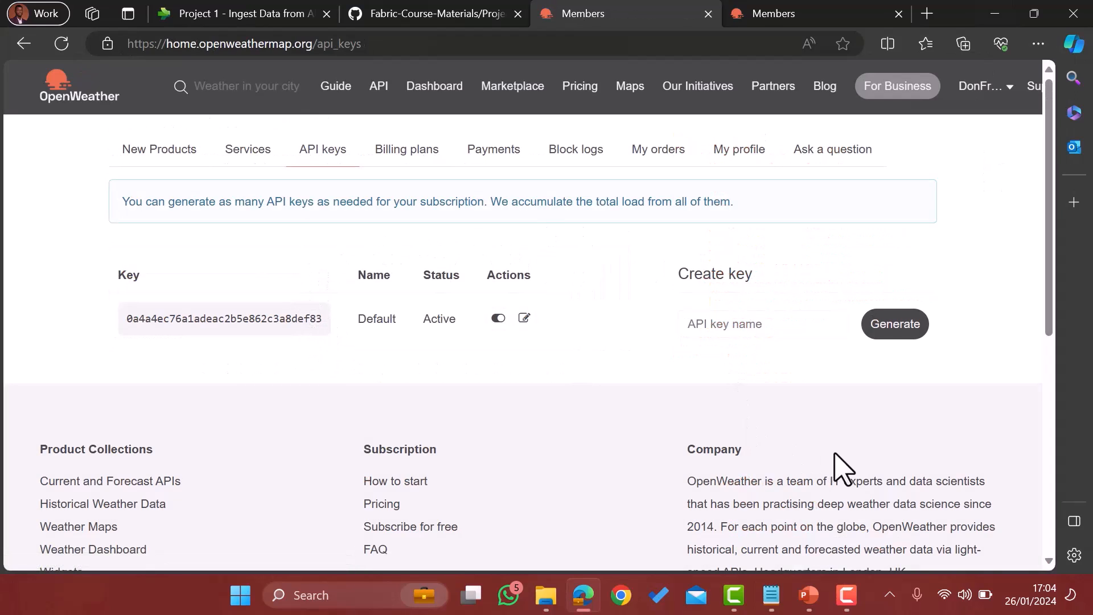
# - Copy the relative URL with lat=6.52437930, lon=3.37920570 and the API key from Notepad into the Fabric source's Relative URL, and preview the data
pyautogui.click(771, 594)
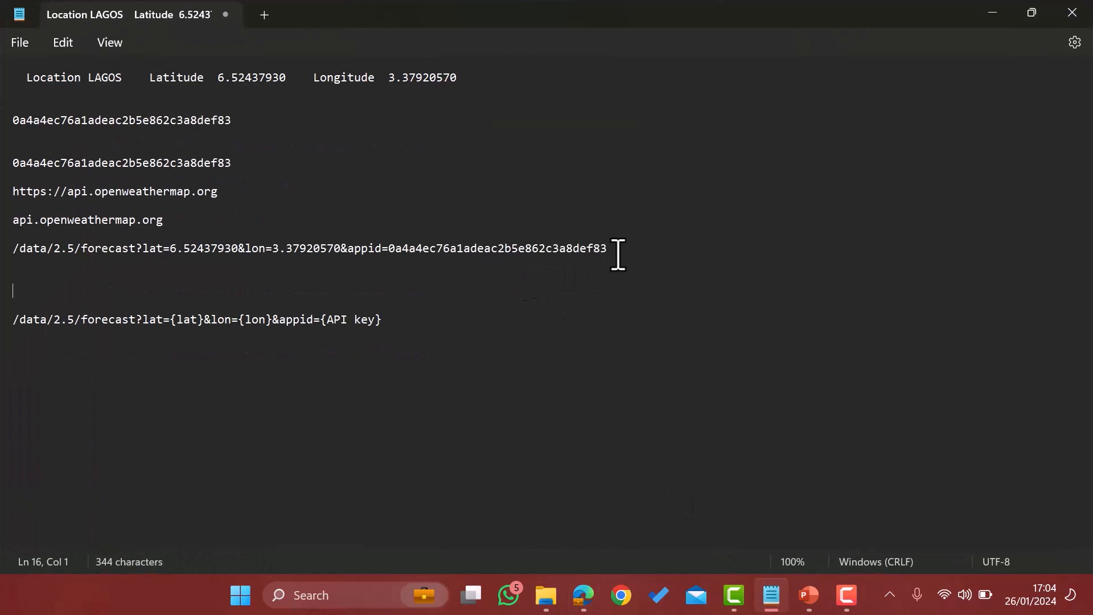
pyautogui.moveTo(618, 254); pyautogui.dragTo(10, 251)
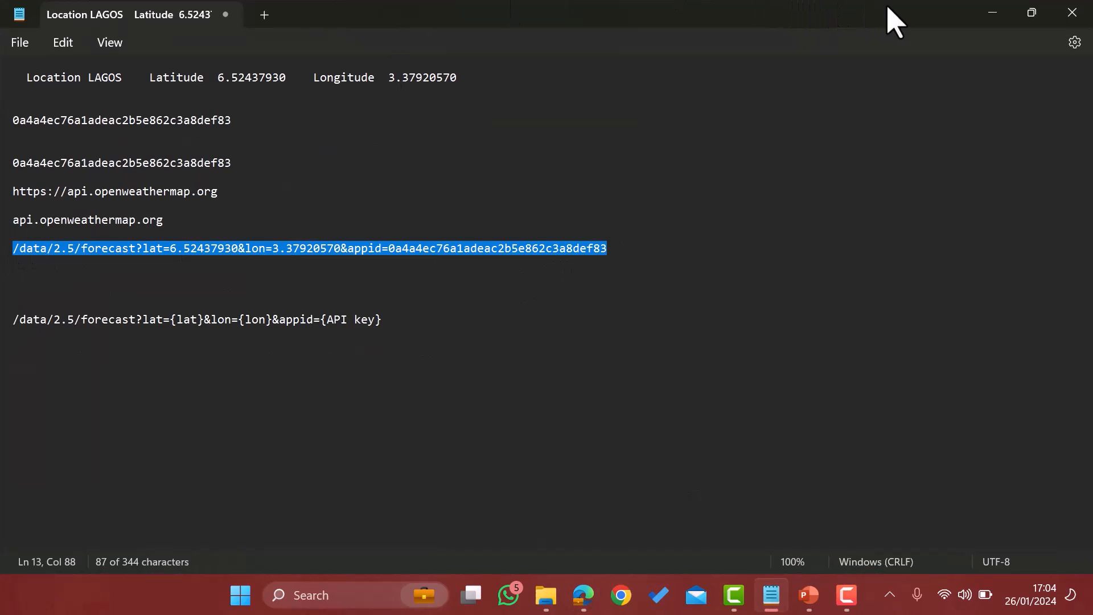
pyautogui.click(999, 11)
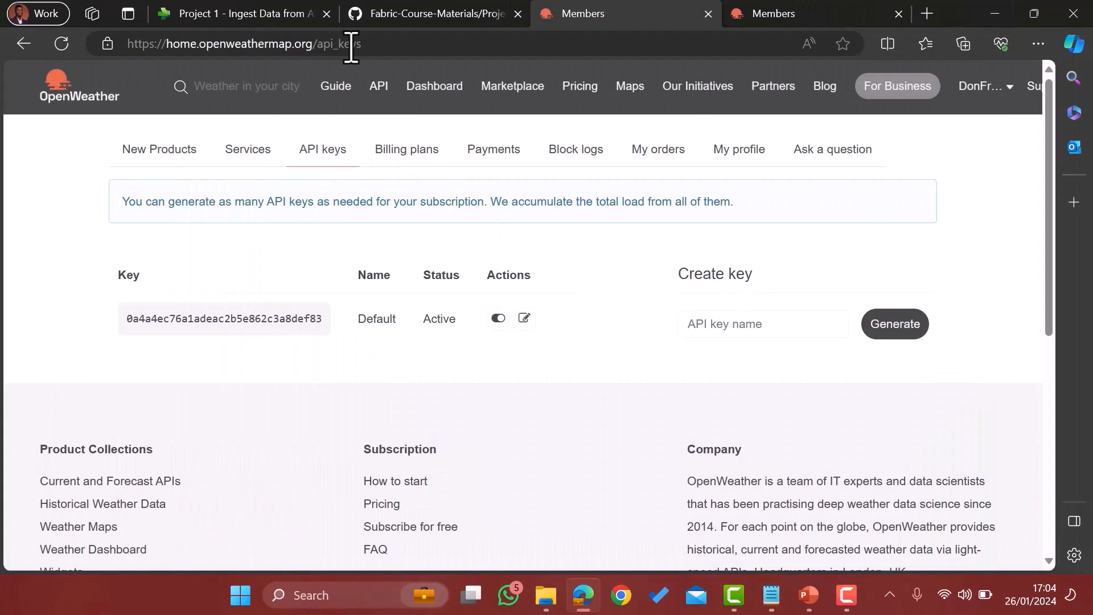
pyautogui.click(266, 16)
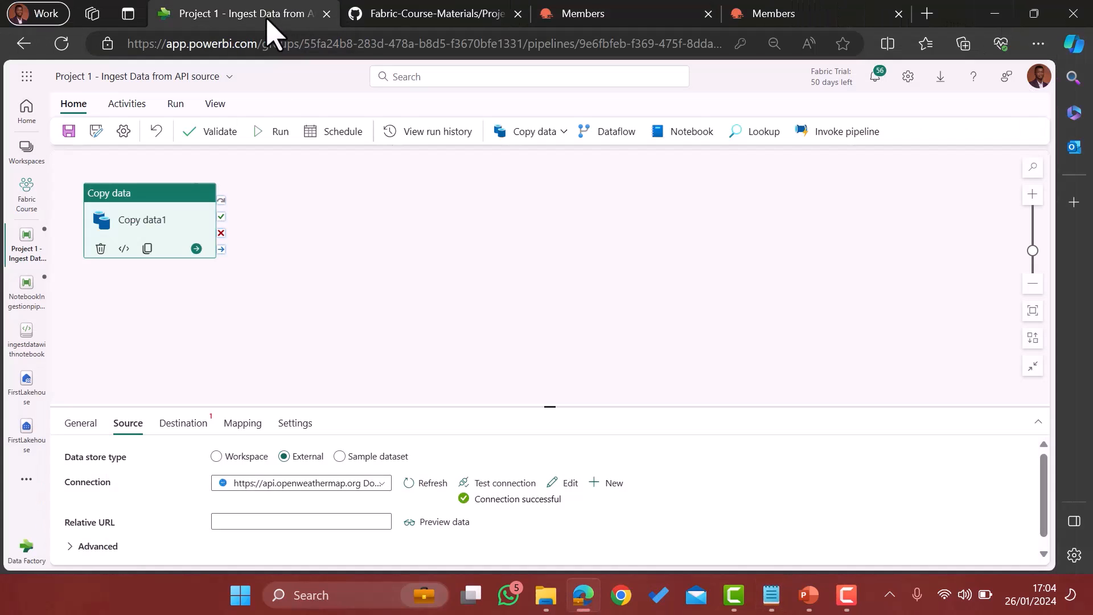
pyautogui.click(246, 522)
pyautogui.hotkey('ctrl', 'v')
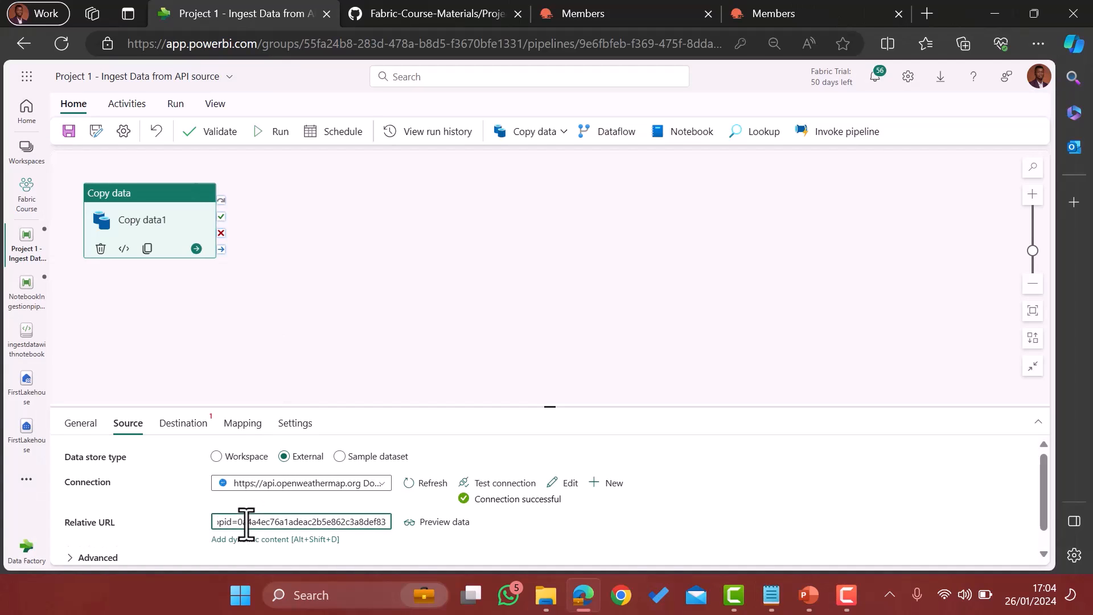
pyautogui.click(433, 522)
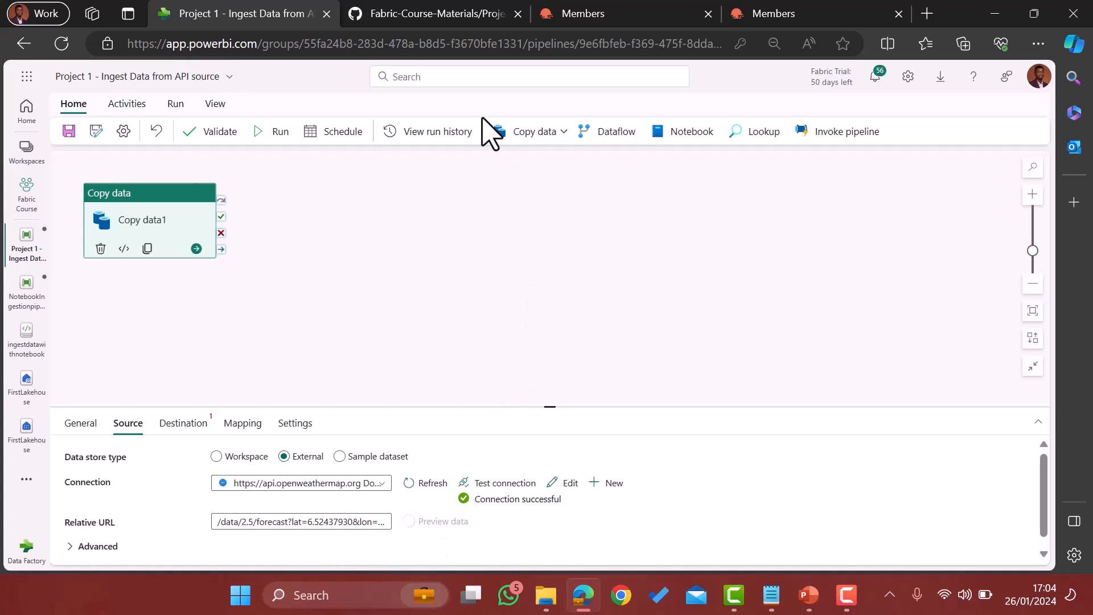
# - Go back to OpenWeather's 5 day forecast documentation and examine the example API call and the JSON format API response example
pyautogui.click(611, 22)
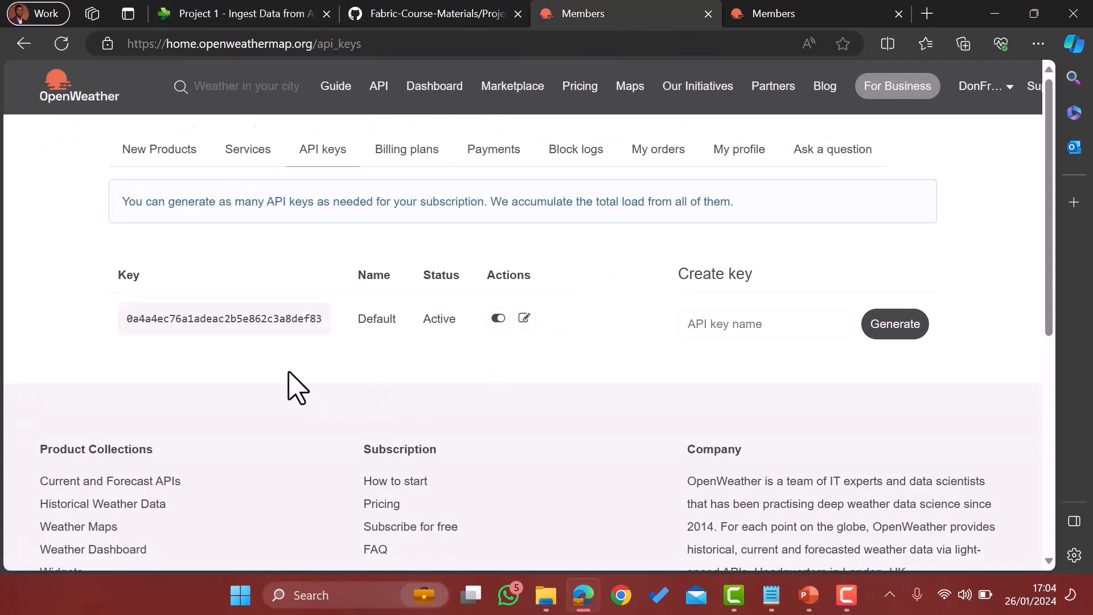
pyautogui.click(24, 44)
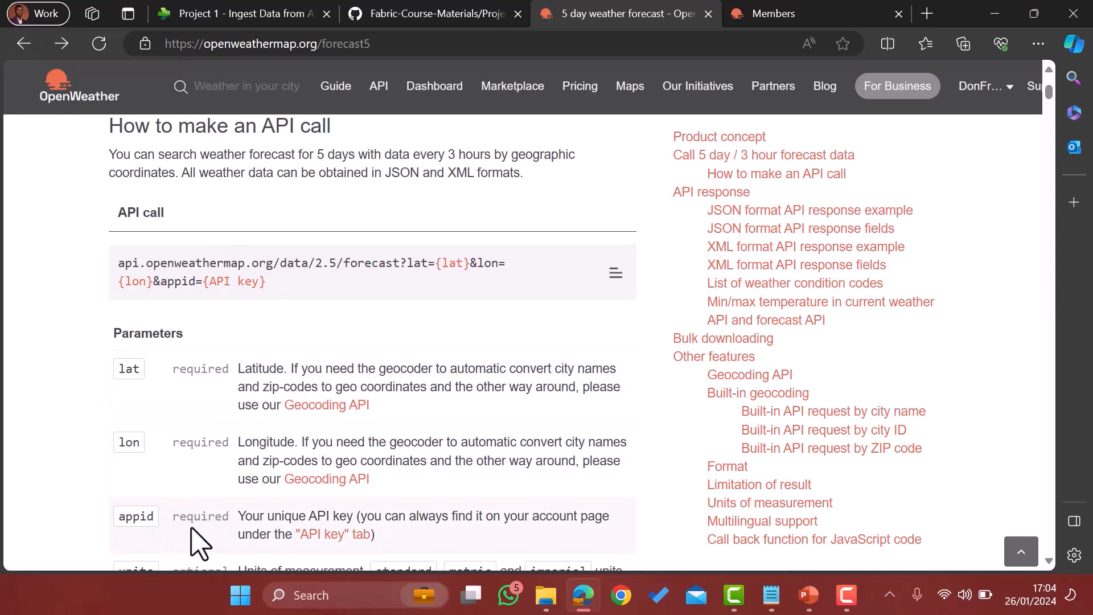
pyautogui.scroll(-3, 222, 535)
pyautogui.scroll(-12, 225, 535)
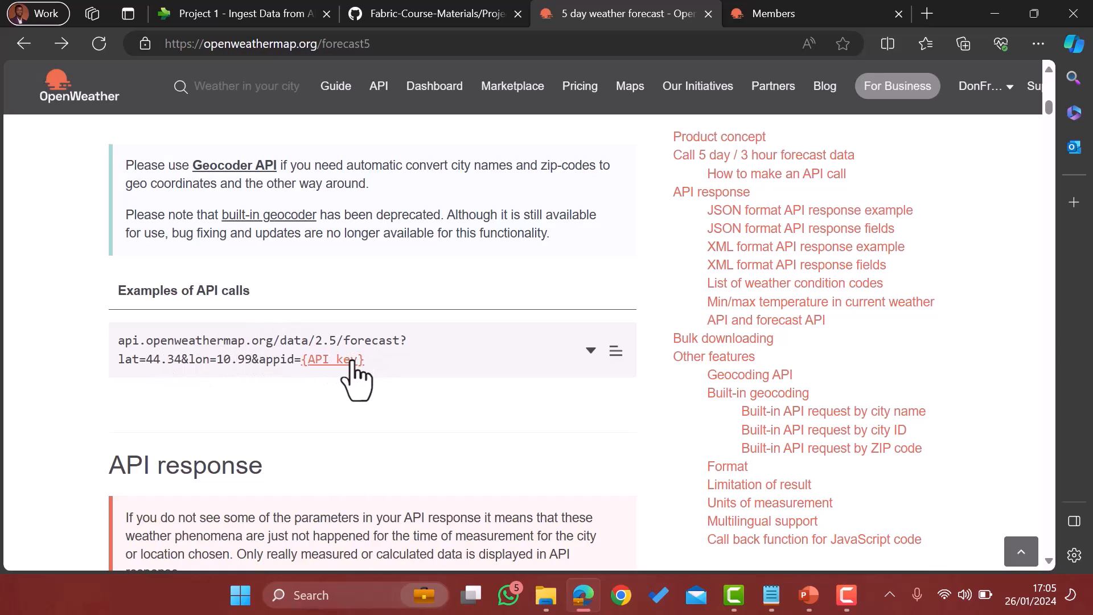
pyautogui.click(1009, 93)
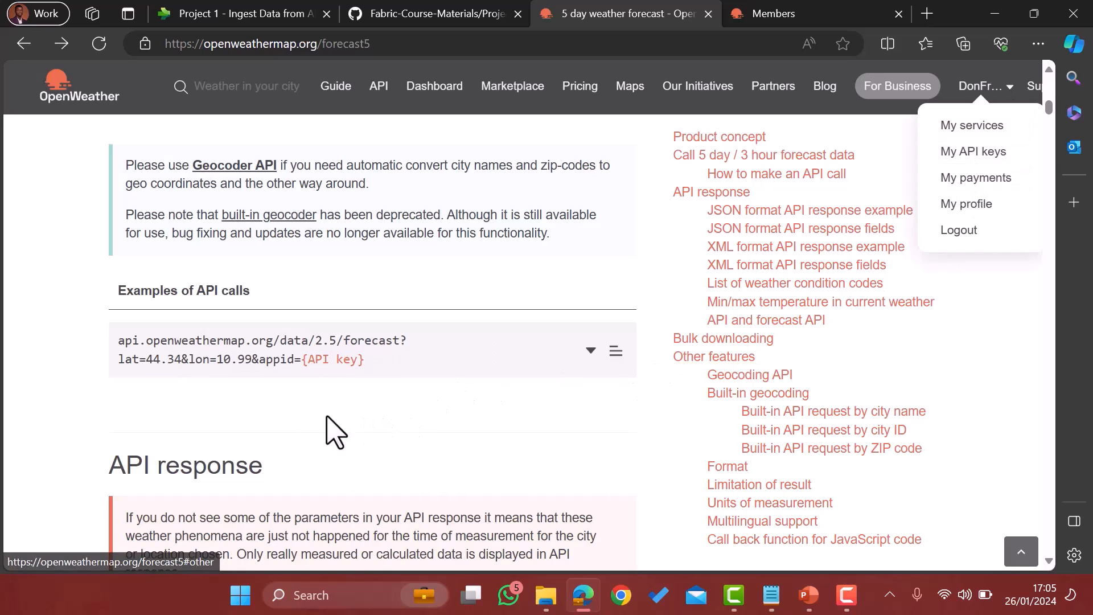
pyautogui.scroll(-4, 306, 432)
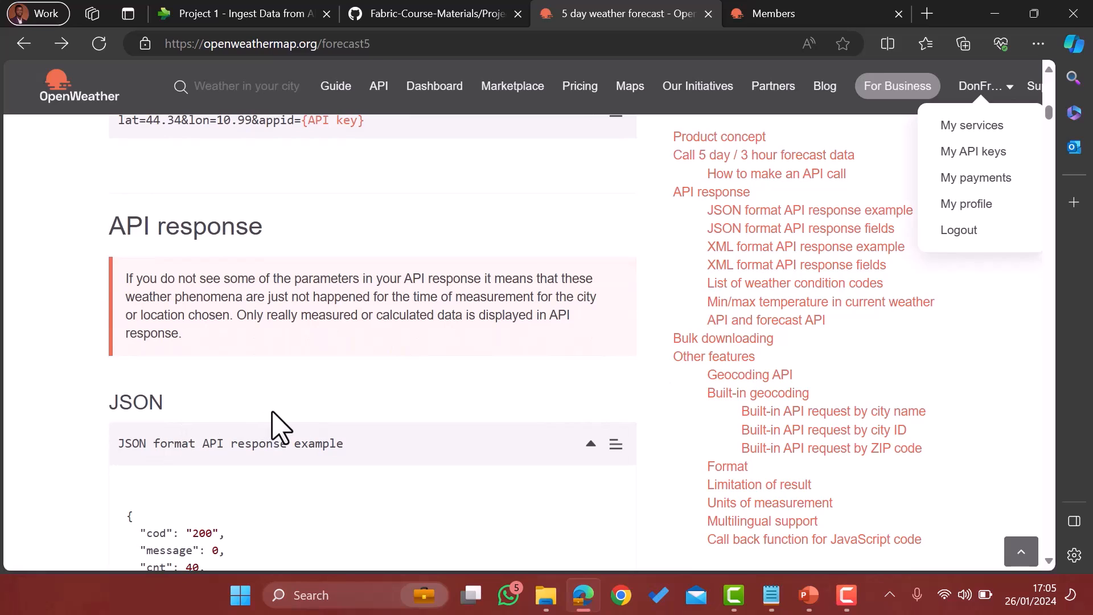
pyautogui.scroll(-5, 215, 512)
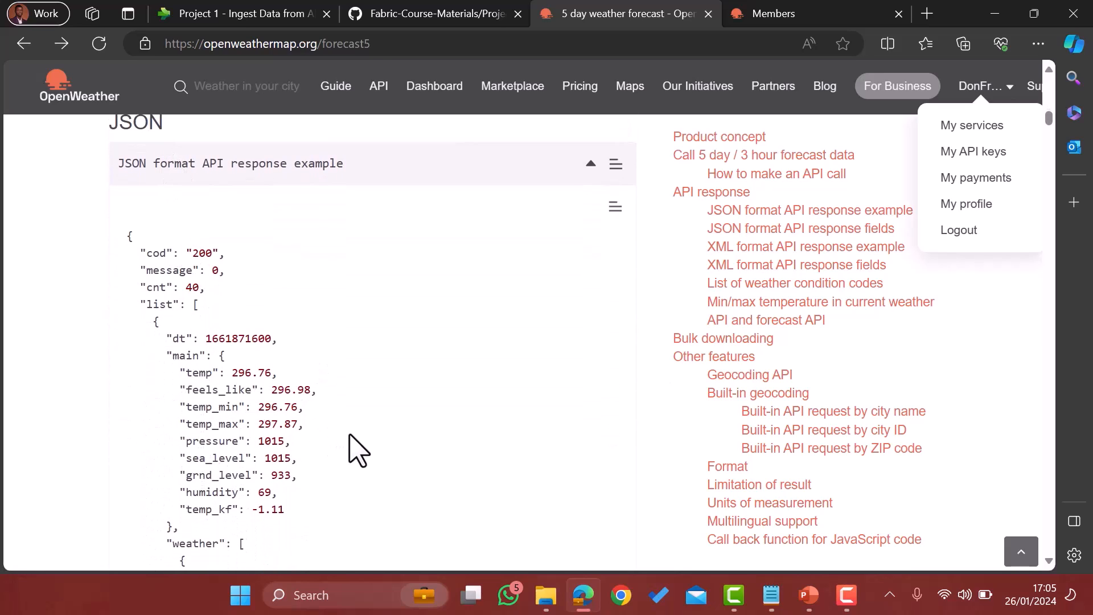
pyautogui.scroll(-10, 359, 449)
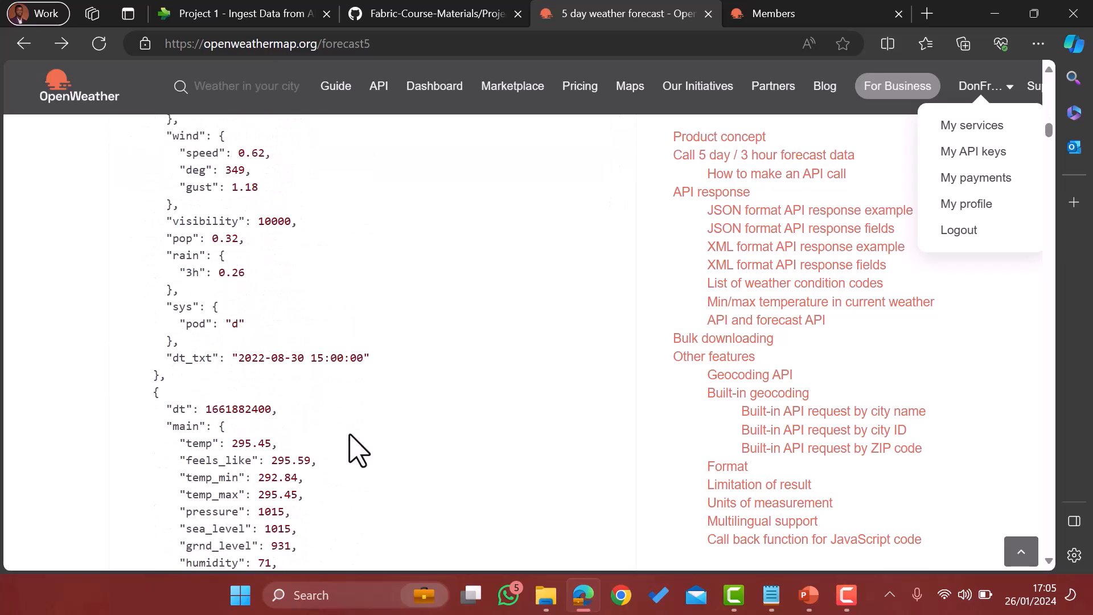
pyautogui.scroll(-13, 296, 410)
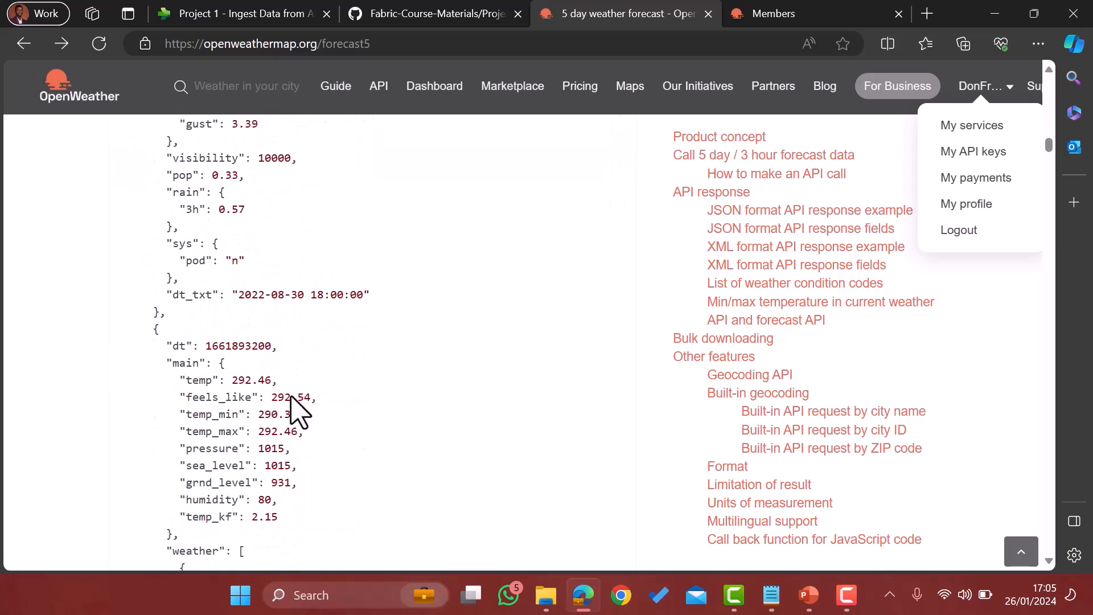
# - Switch back to the Fabric pipeline, examine the previewed JSON forecast data, and close the preview
pyautogui.click(257, 17)
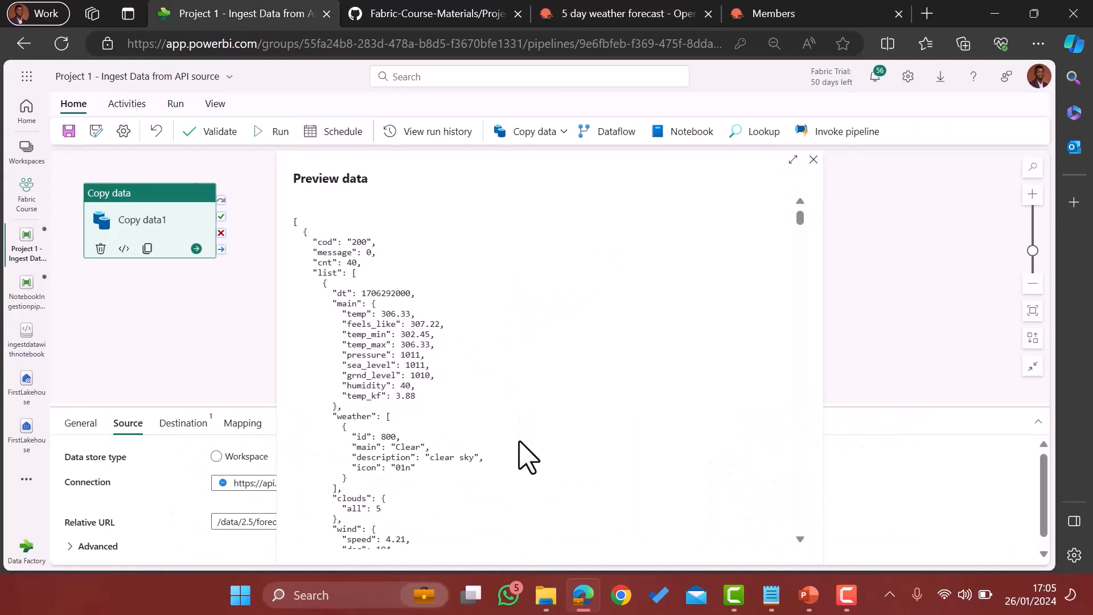
pyautogui.scroll(-20, 524, 456)
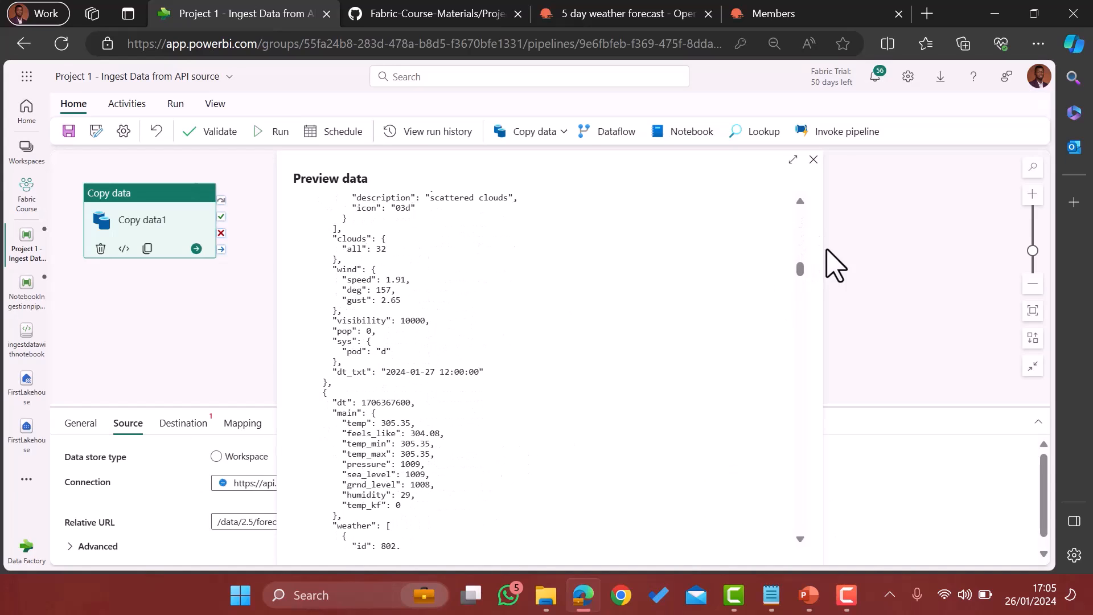
pyautogui.click(814, 160)
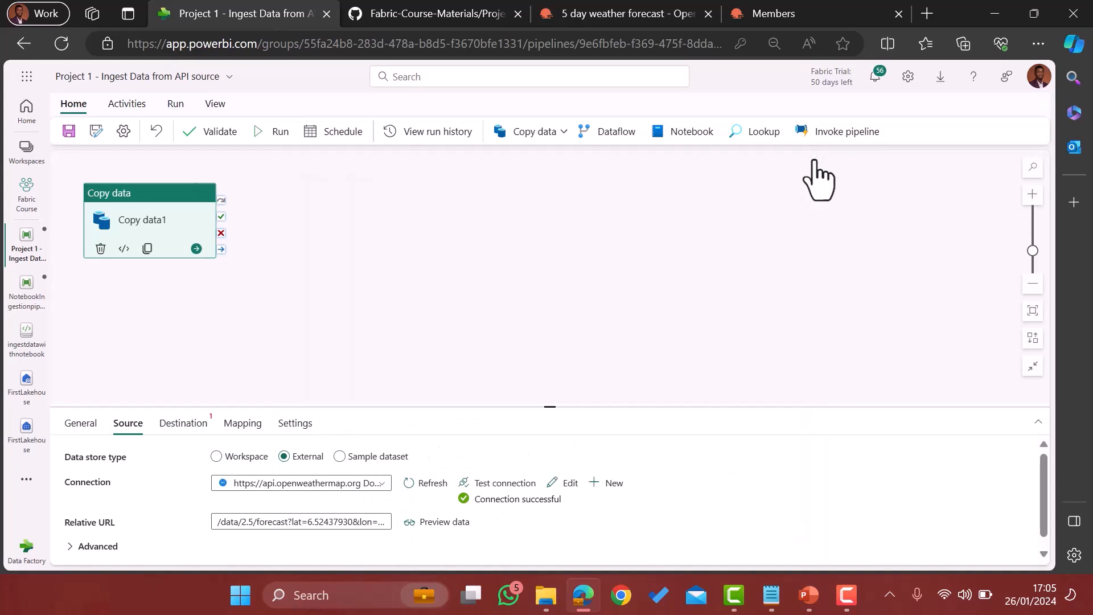
# - Set the copy activity's destination to the workspace Lakehouse named FirstLakehouse
pyautogui.click(185, 424)
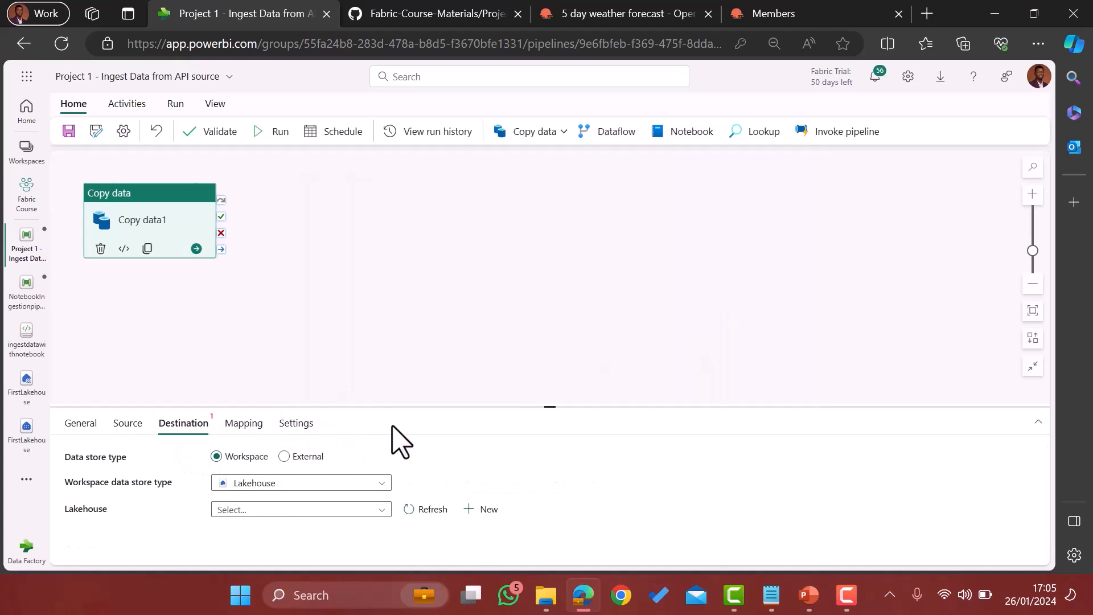
pyautogui.scroll(-2, 432, 358)
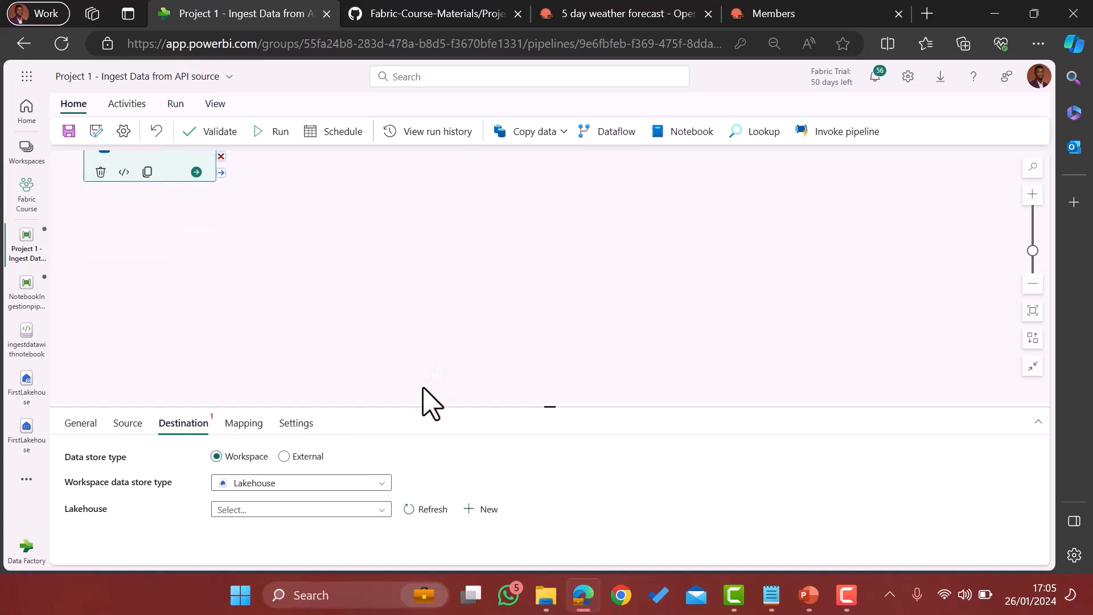
pyautogui.moveTo(427, 407); pyautogui.dragTo(432, 244)
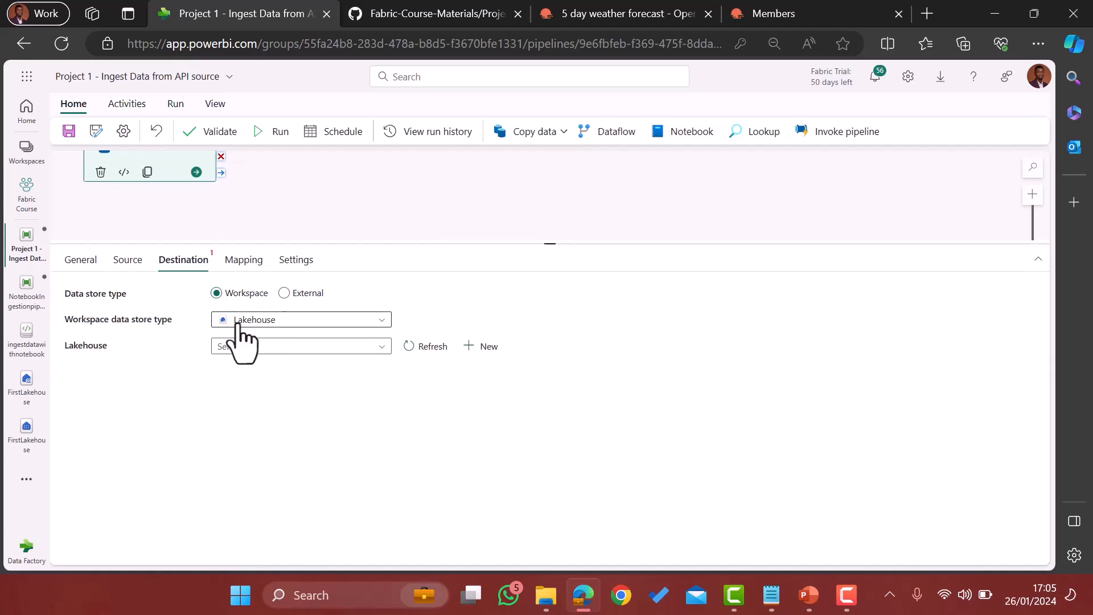
pyautogui.click(364, 320)
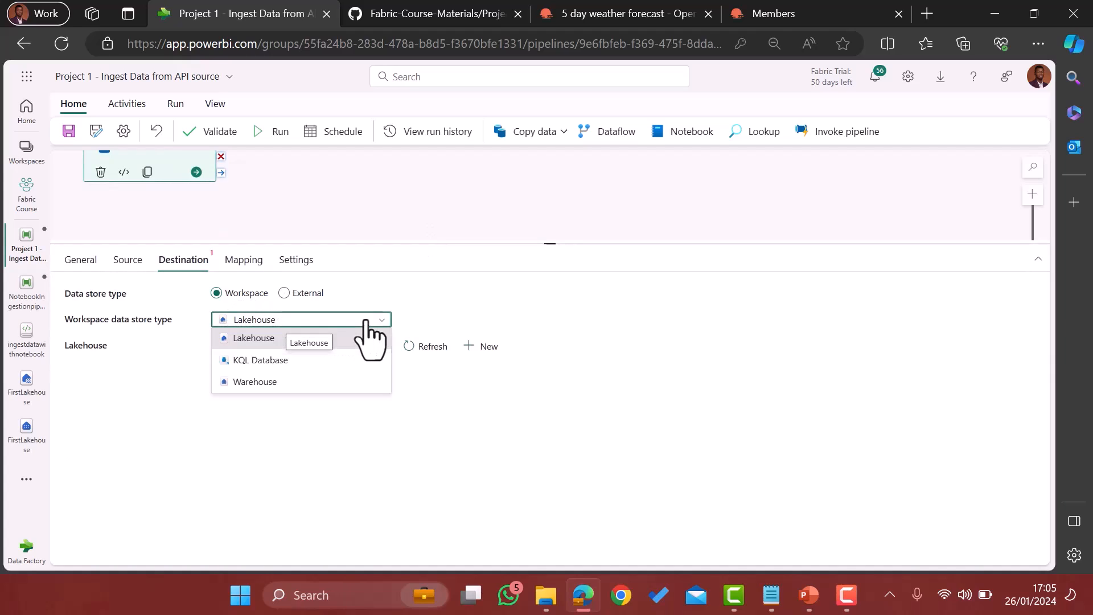
pyautogui.click(365, 321)
pyautogui.click(365, 320)
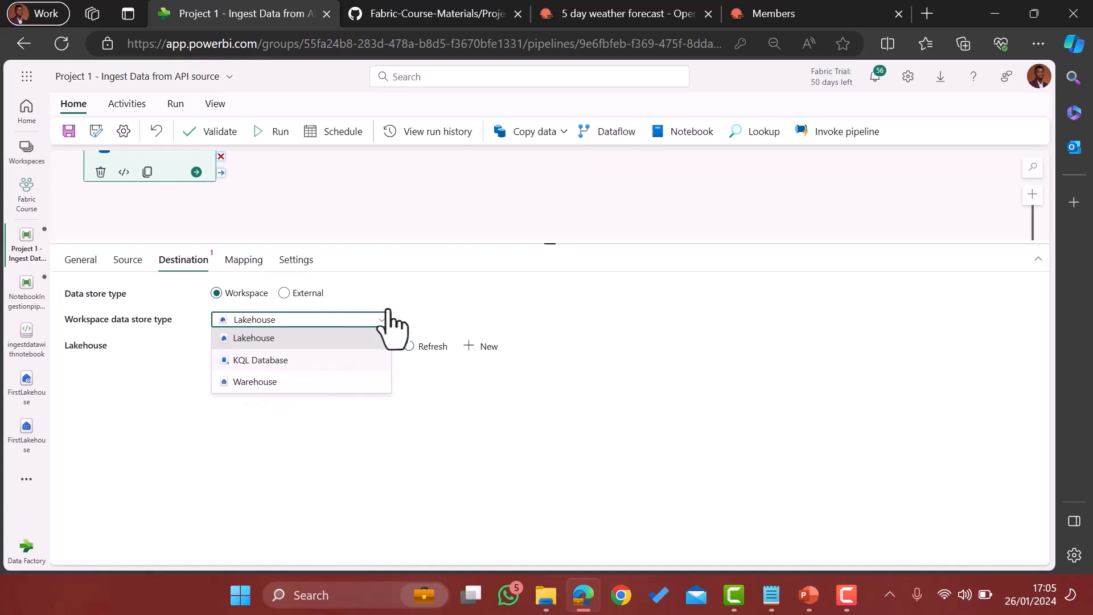
pyautogui.click(357, 322)
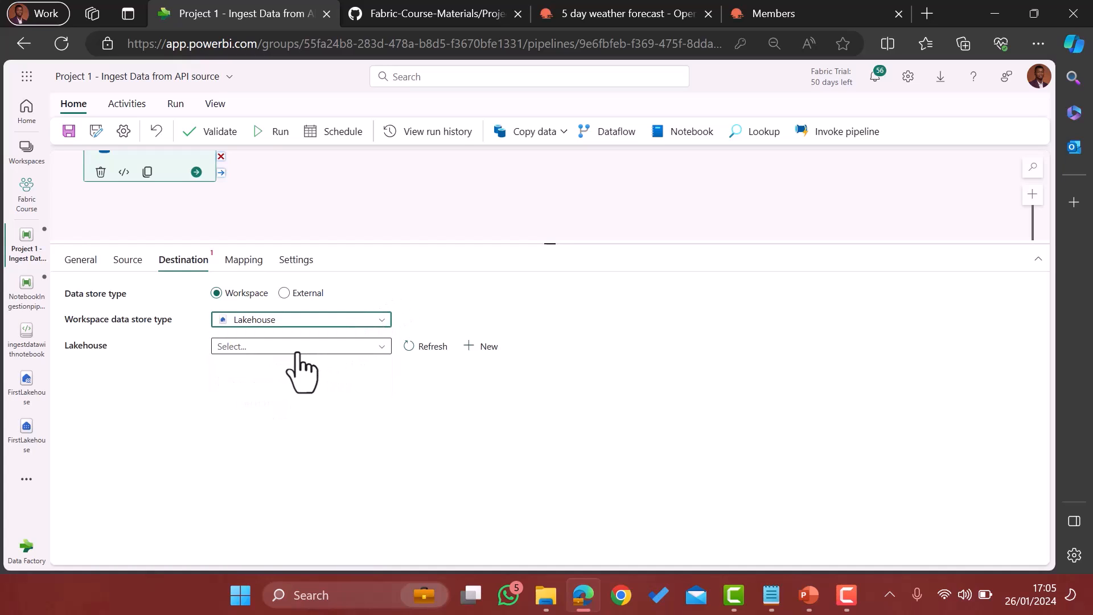
pyautogui.click(377, 351)
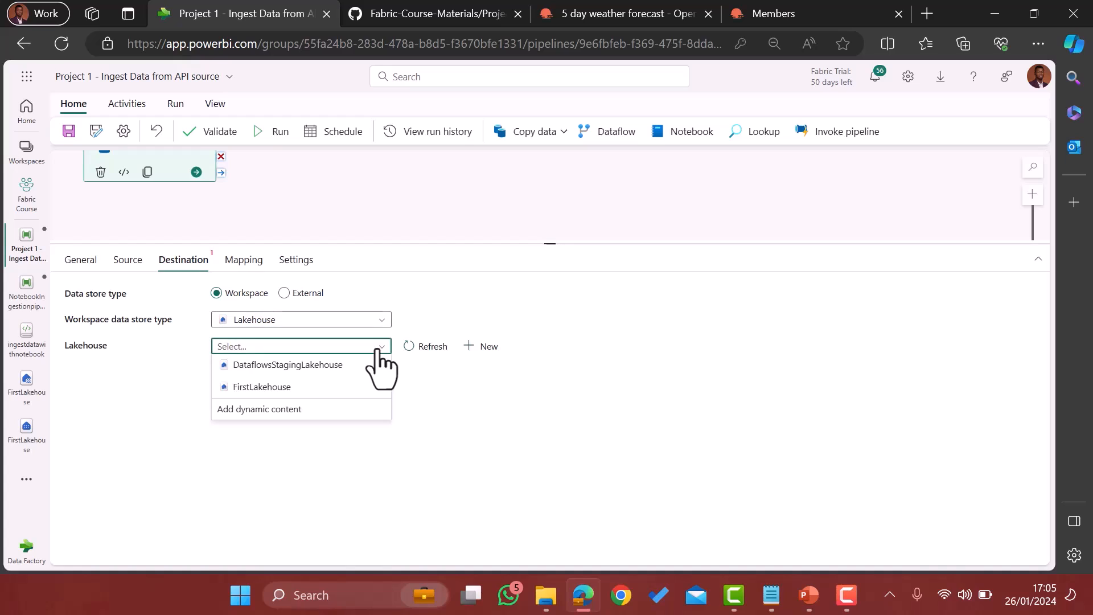
pyautogui.click(293, 387)
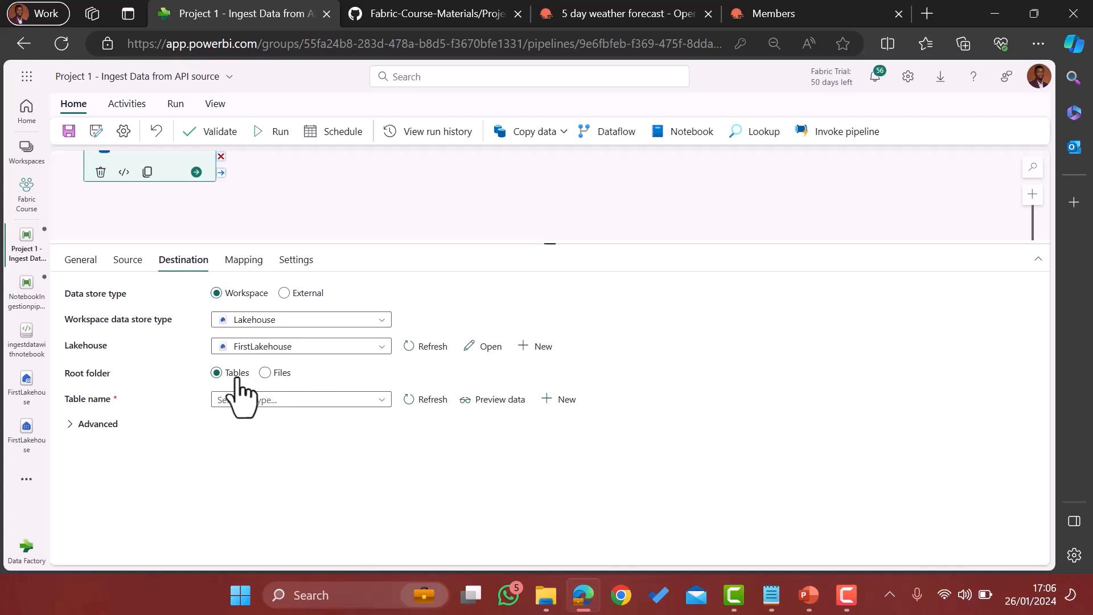
# - Keep Tables as the destination's root folder and create a new destination table named WeatherData
pyautogui.click(265, 373)
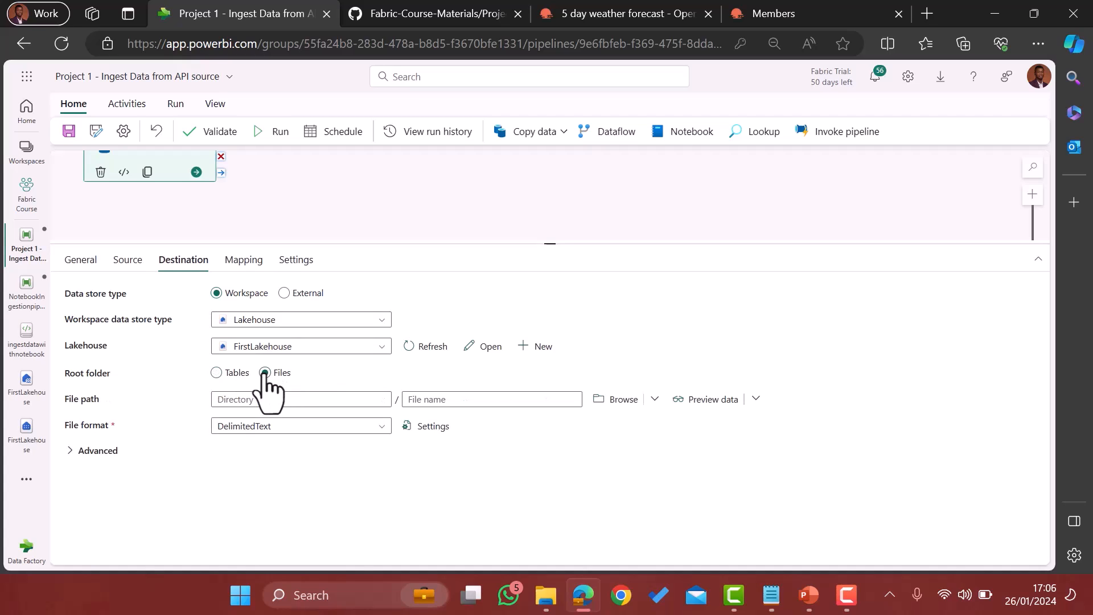
pyautogui.click(217, 373)
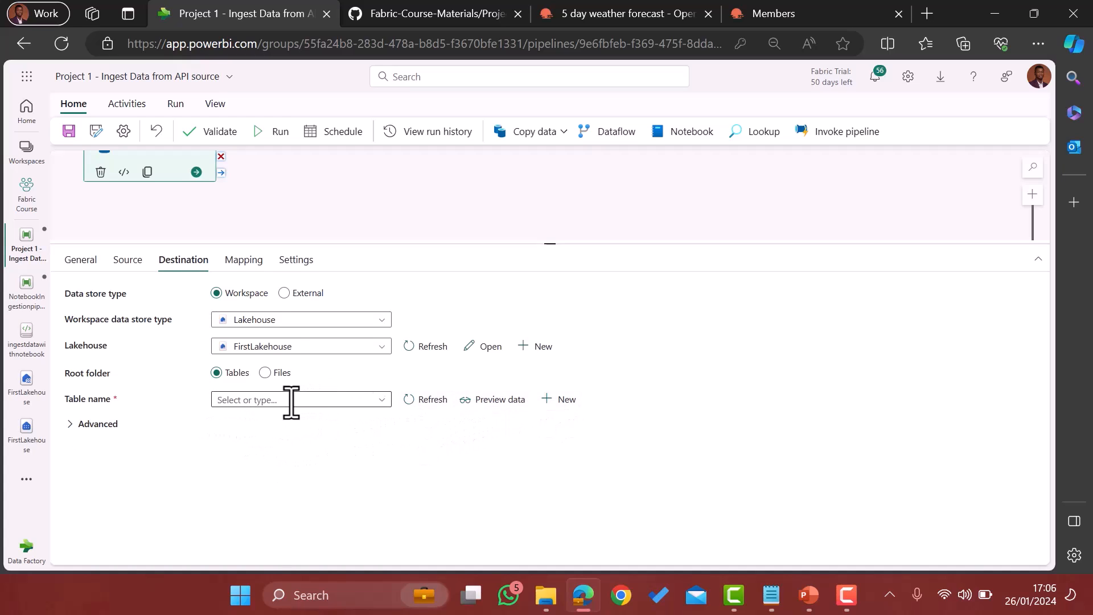
pyautogui.click(382, 400)
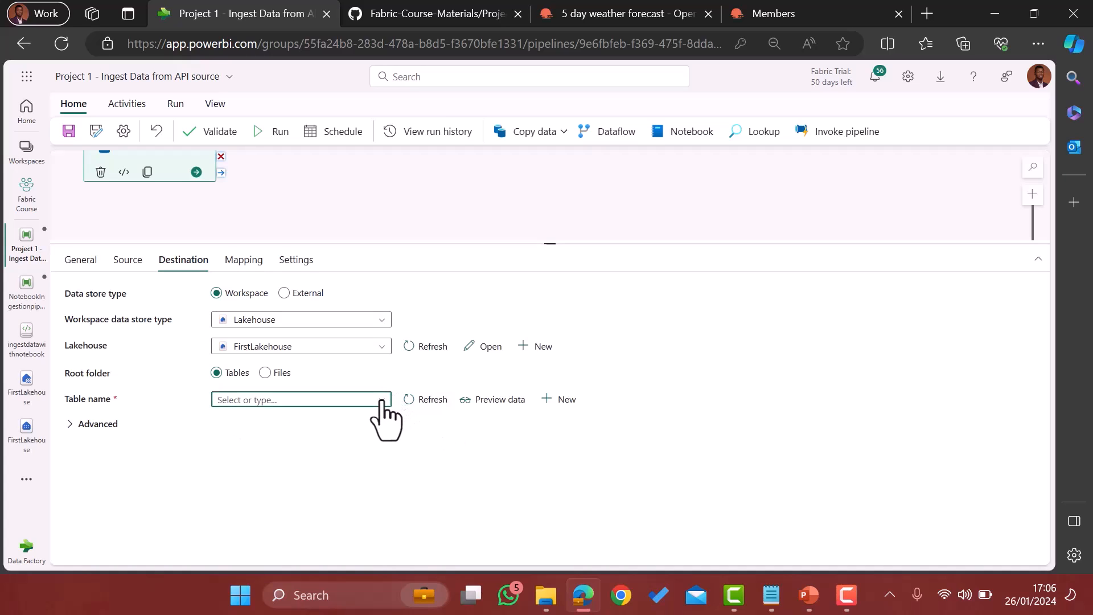
pyautogui.click(382, 400)
pyautogui.click(382, 401)
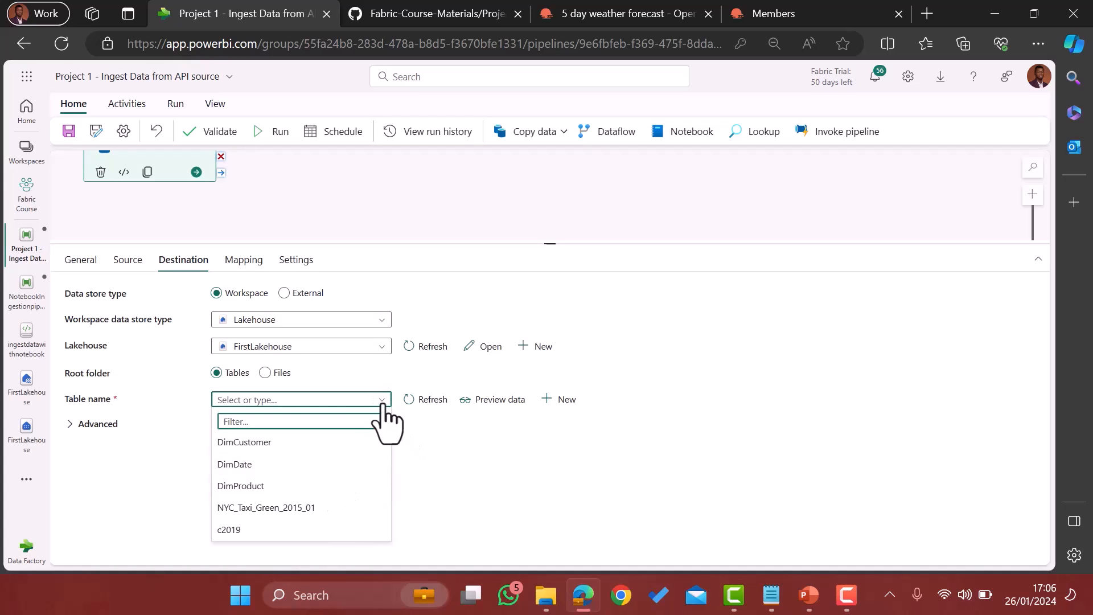
pyautogui.click(562, 399)
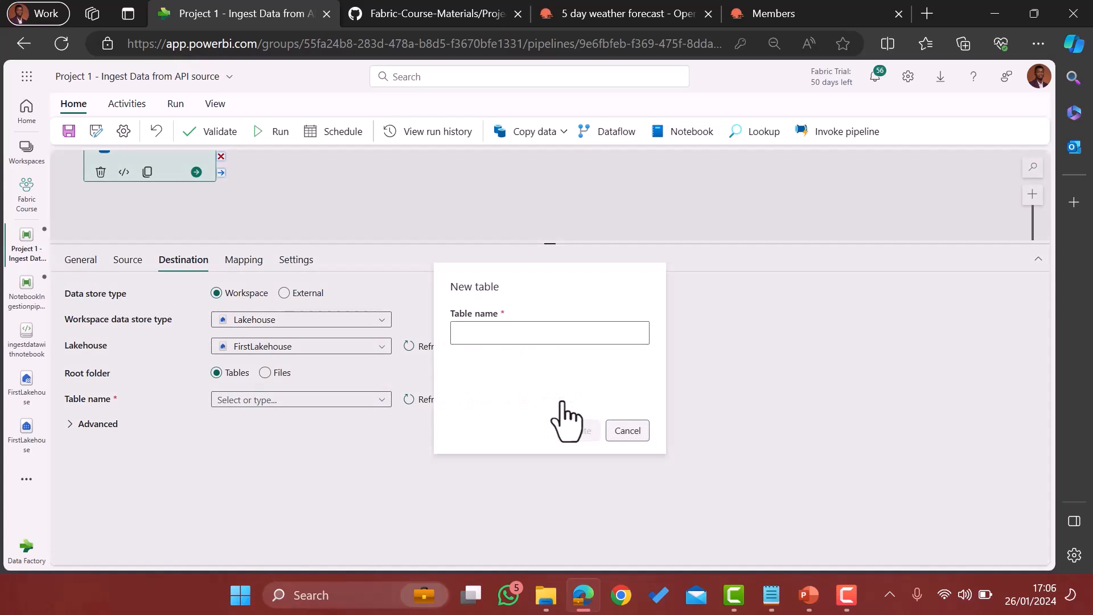
pyautogui.click(463, 332)
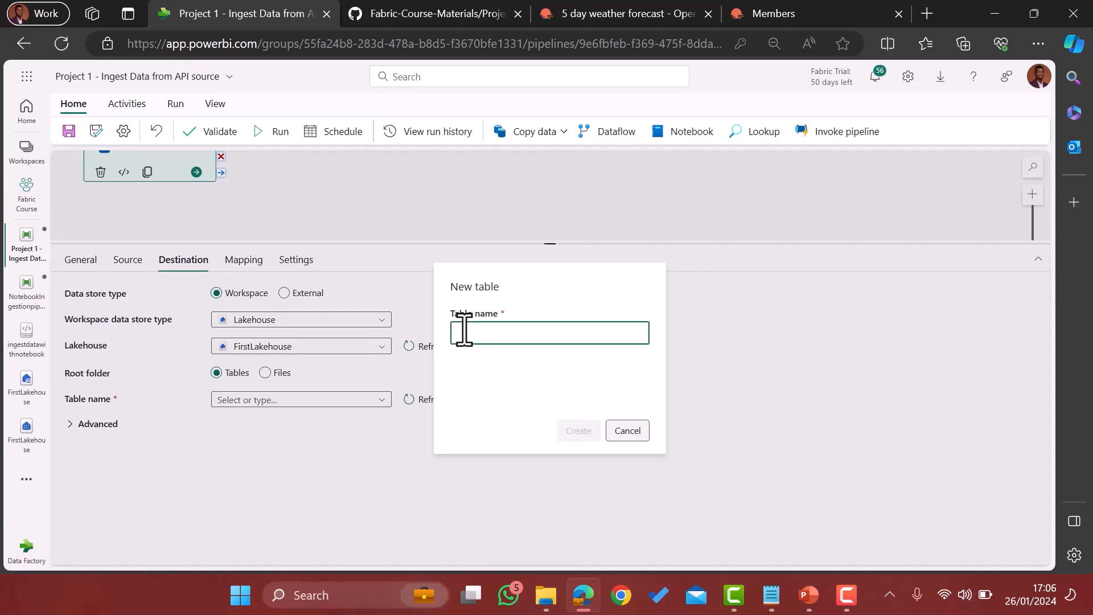
pyautogui.write('WeatherData')
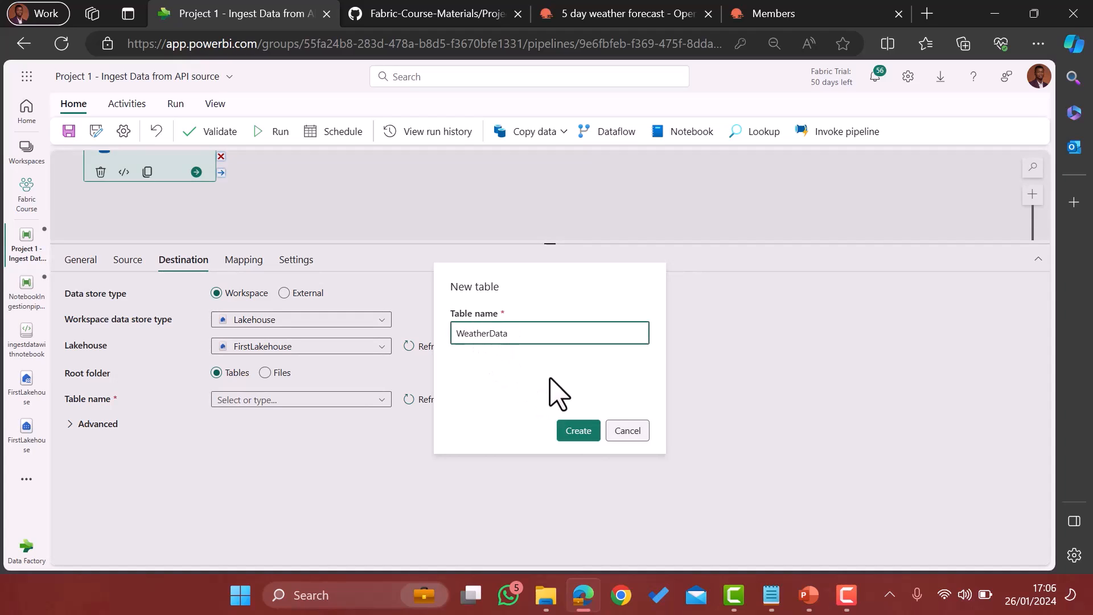
pyautogui.click(574, 432)
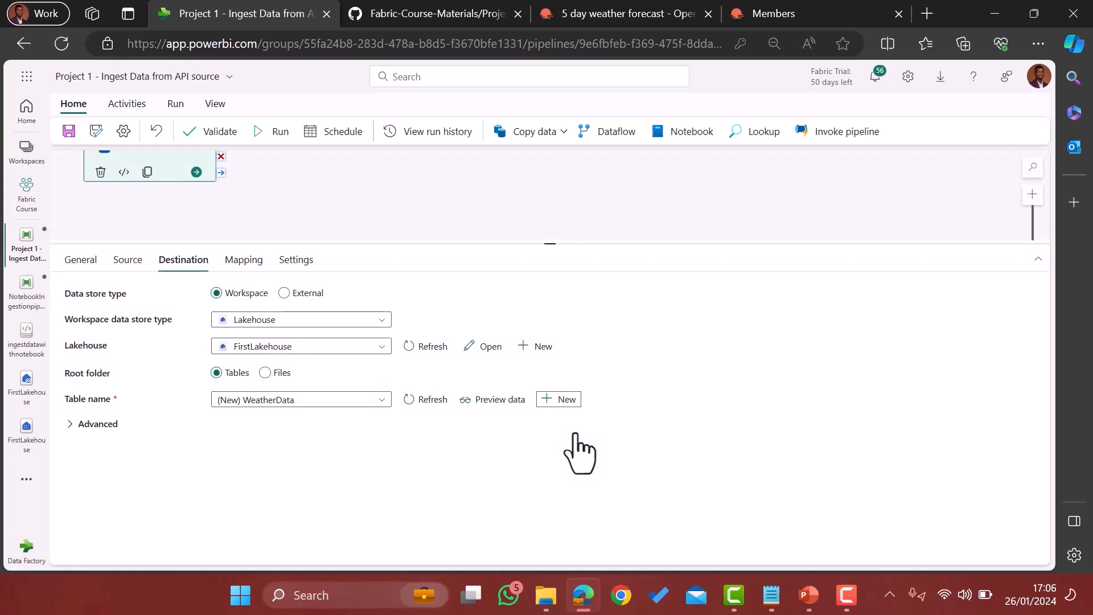
# - Import the schemas into the copy activity's mapping and review the source and destination columns with their types
pyautogui.click(241, 279)
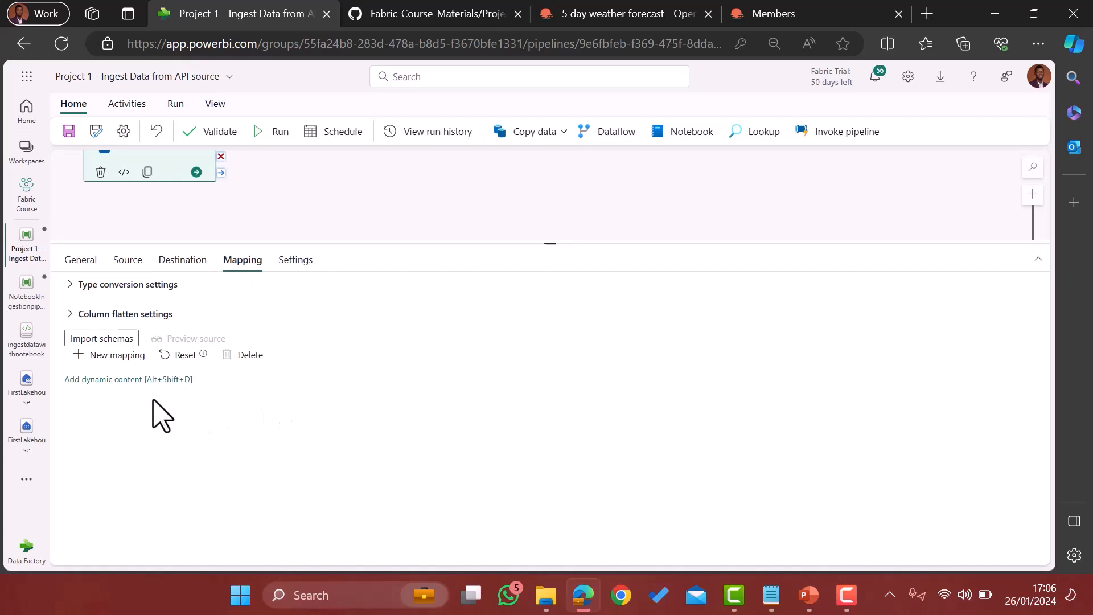
pyautogui.click(115, 343)
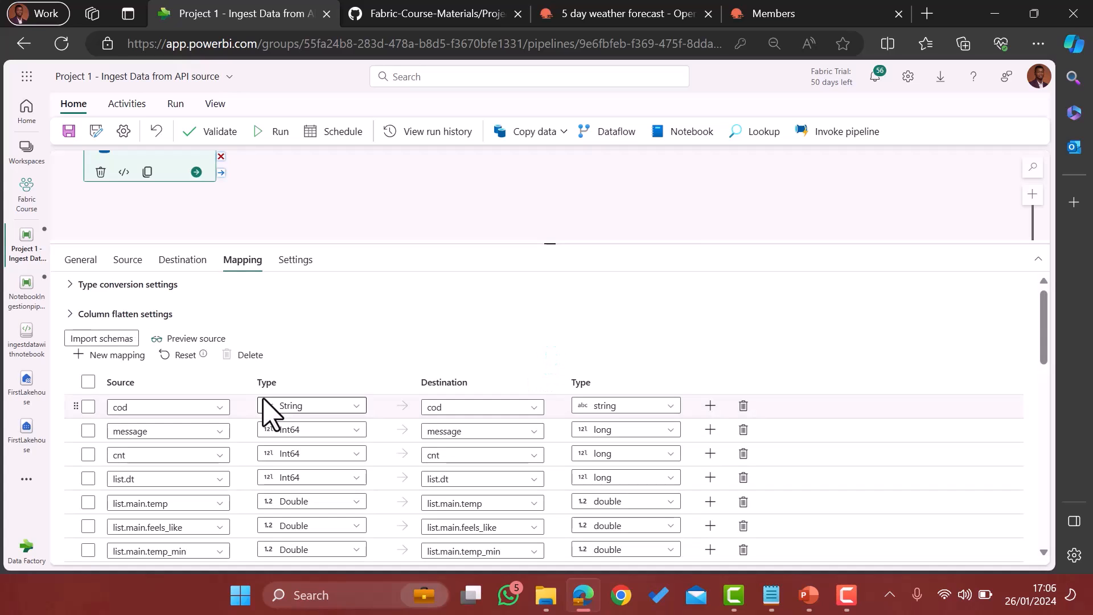
pyautogui.scroll(-2, 349, 366)
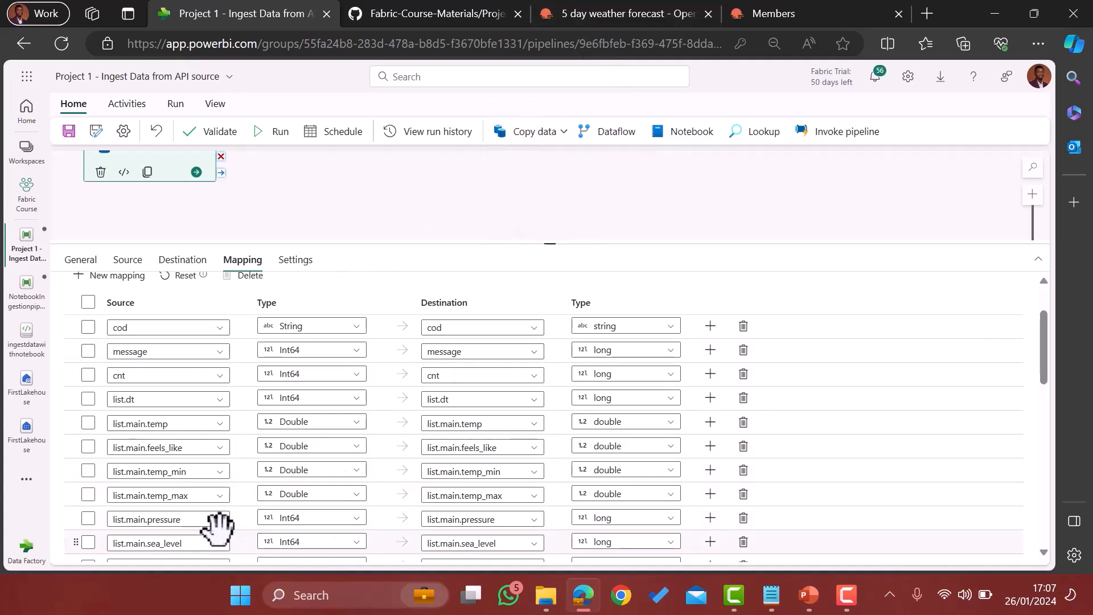
pyautogui.scroll(-2, 296, 472)
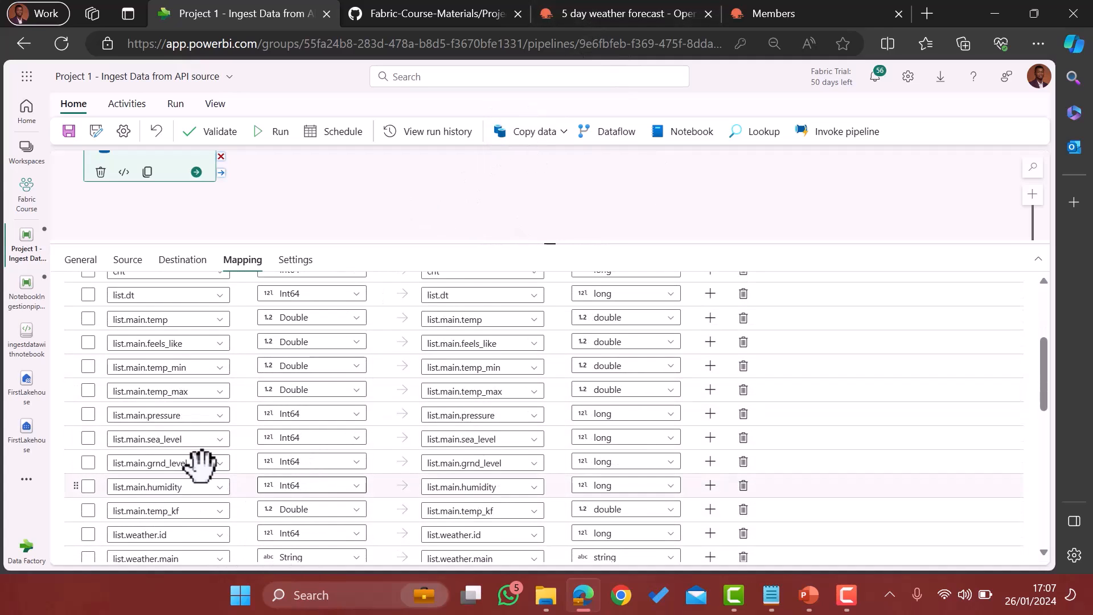
pyautogui.scroll(3, 190, 346)
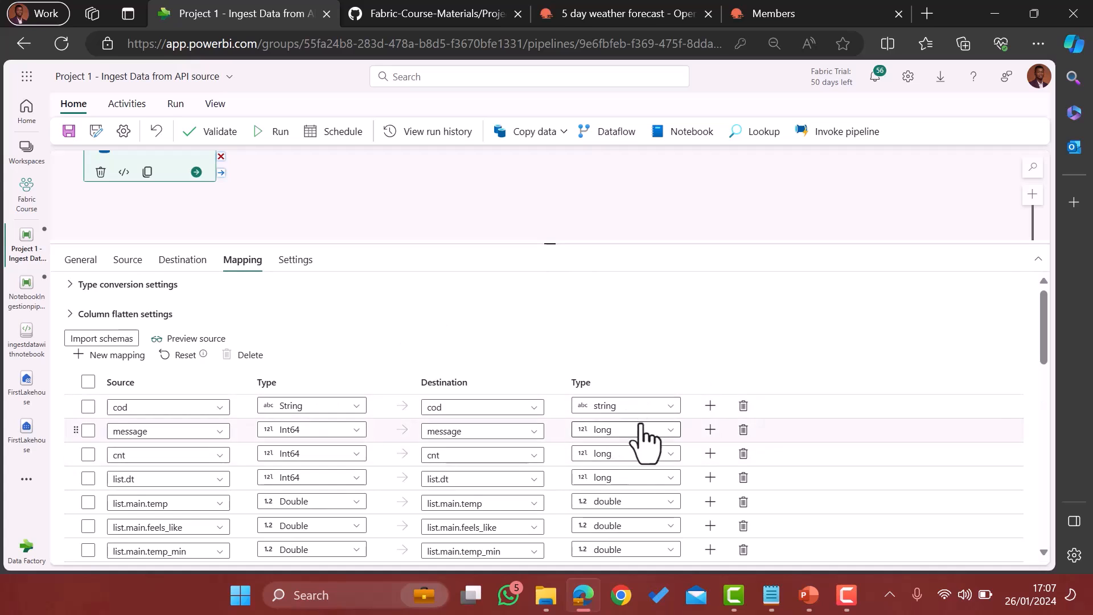
# - Switch to the OpenWeather 5 day forecast documentation and examine the JSON response example and field descriptions, from the list.main fields to the city fields
pyautogui.click(598, 22)
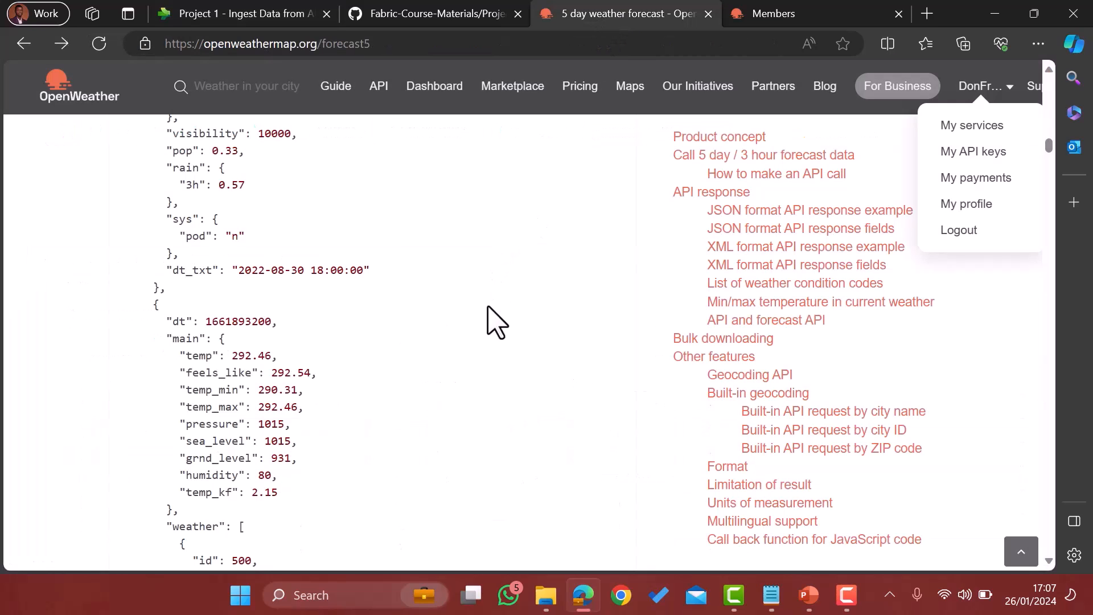
pyautogui.scroll(-20, 63, 427)
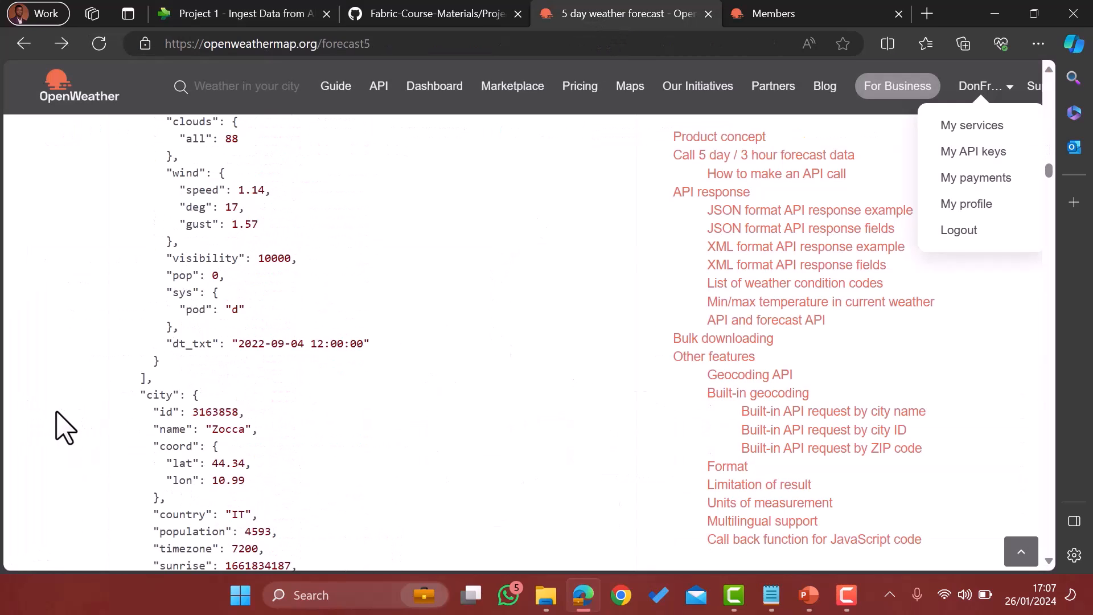
pyautogui.scroll(2, 64, 427)
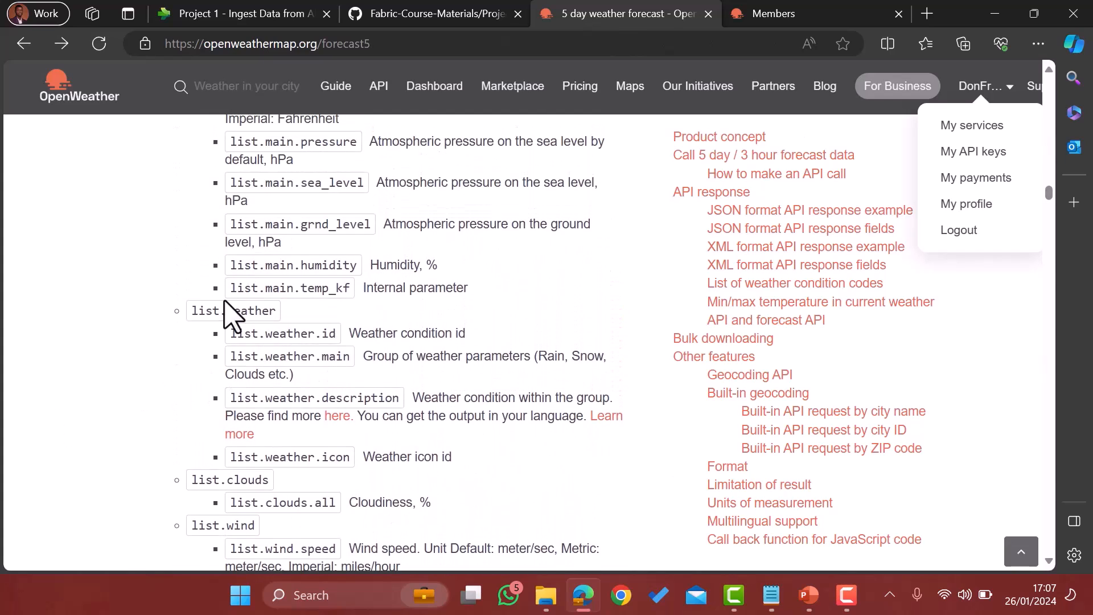
pyautogui.scroll(3, 185, 247)
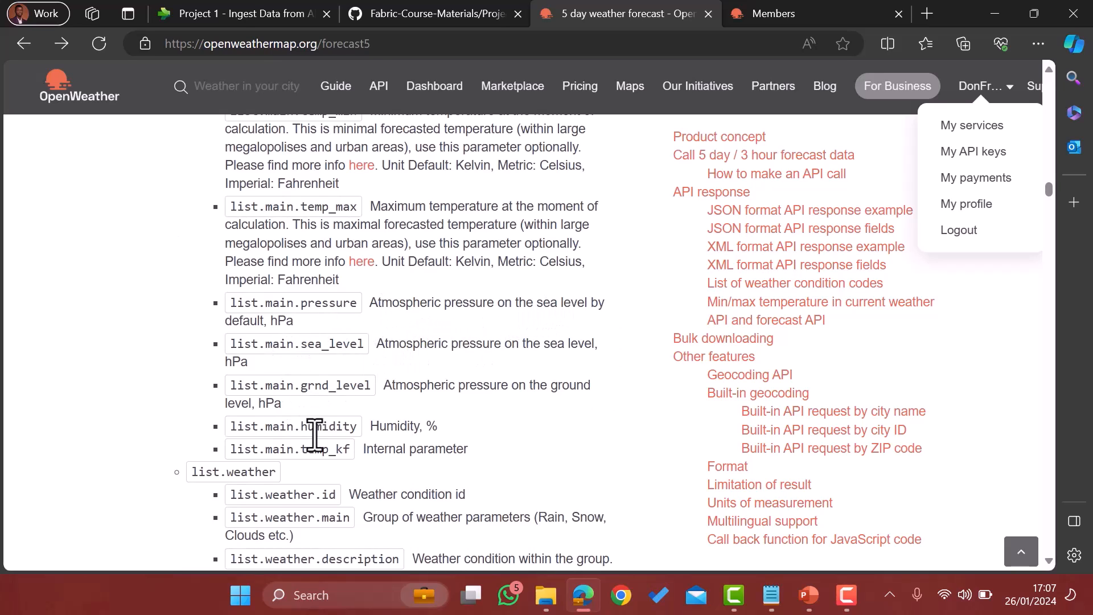
pyautogui.scroll(-10, 314, 435)
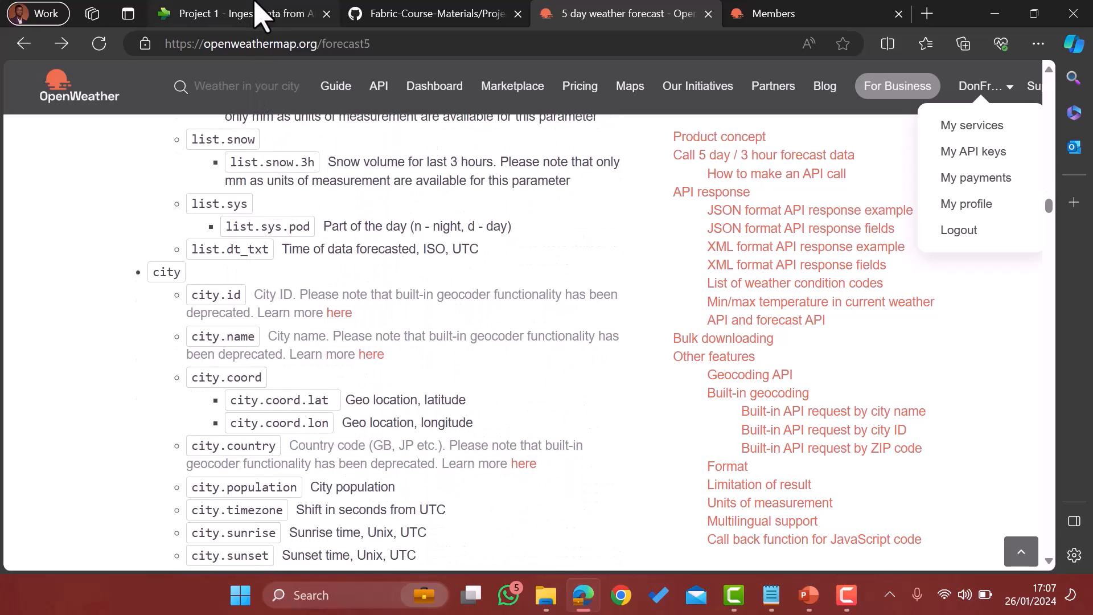
# - Back in the pipeline's mapping, select the list.main rows for temp, feels_like, temp_min, temp_max, pressure and sea_level
pyautogui.click(255, 13)
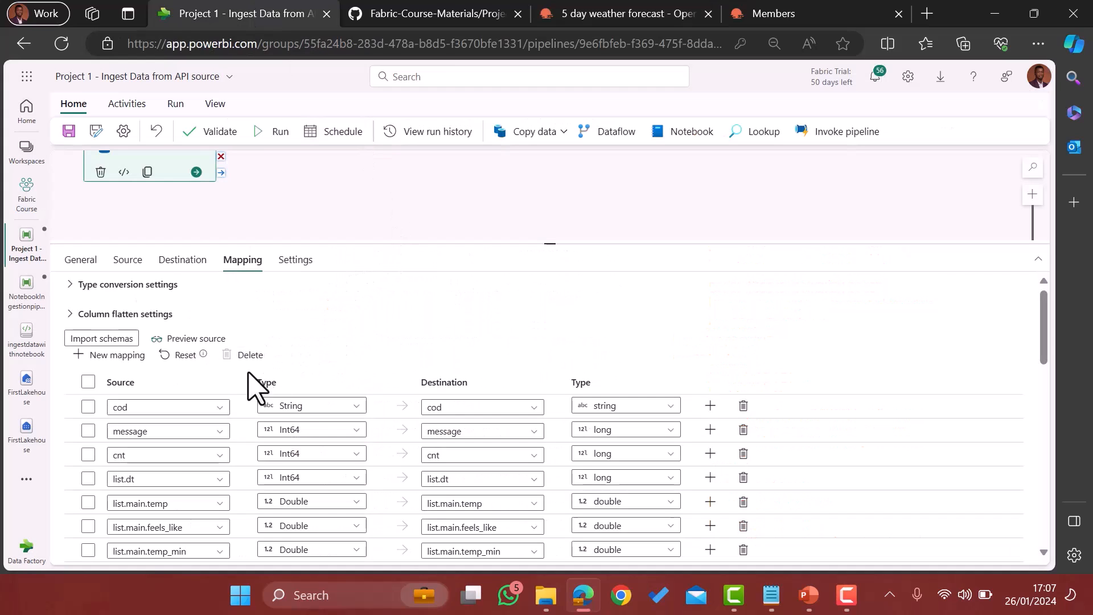
pyautogui.scroll(-2, 401, 355)
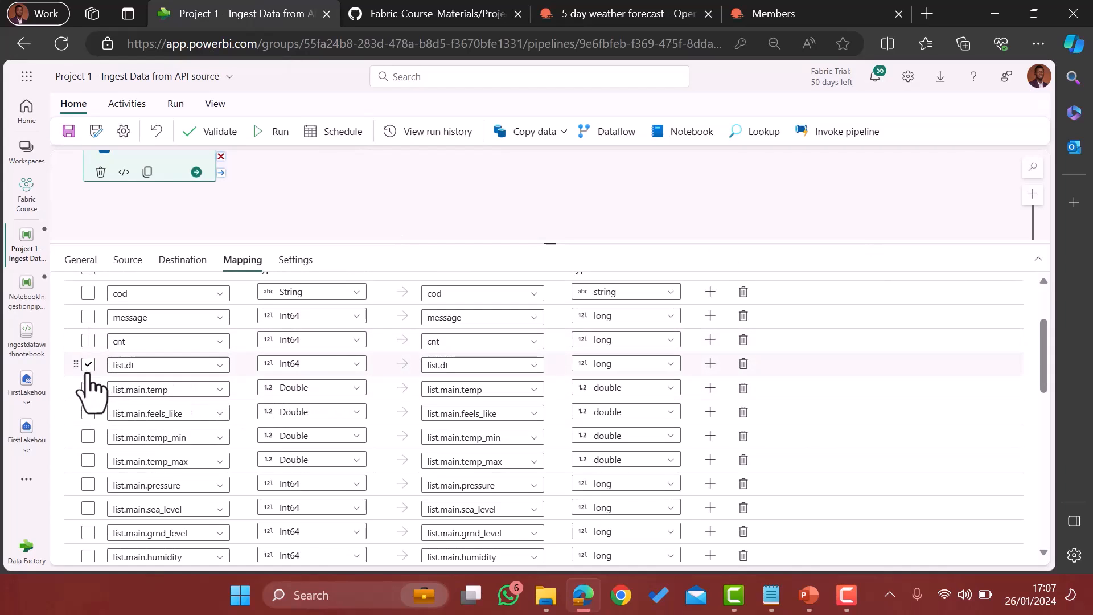
pyautogui.click(88, 388)
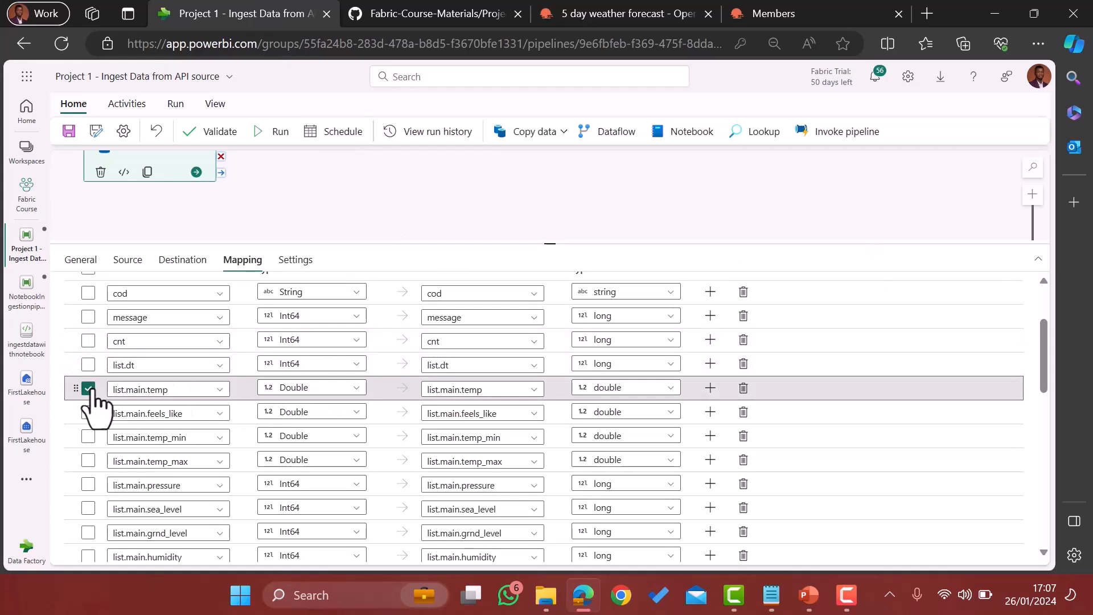
pyautogui.click(88, 413)
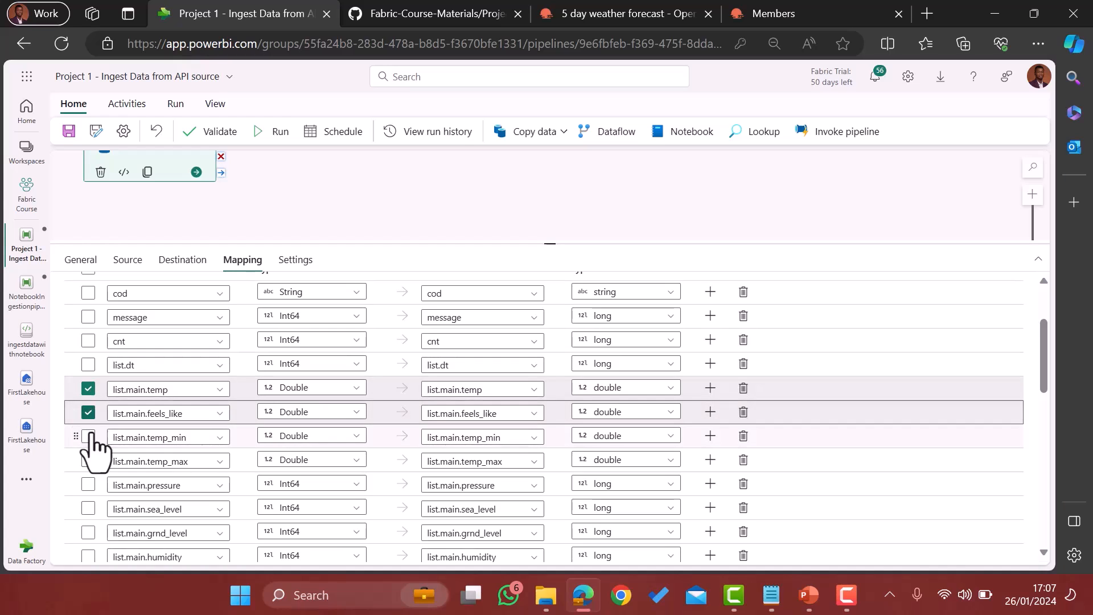
pyautogui.click(88, 484)
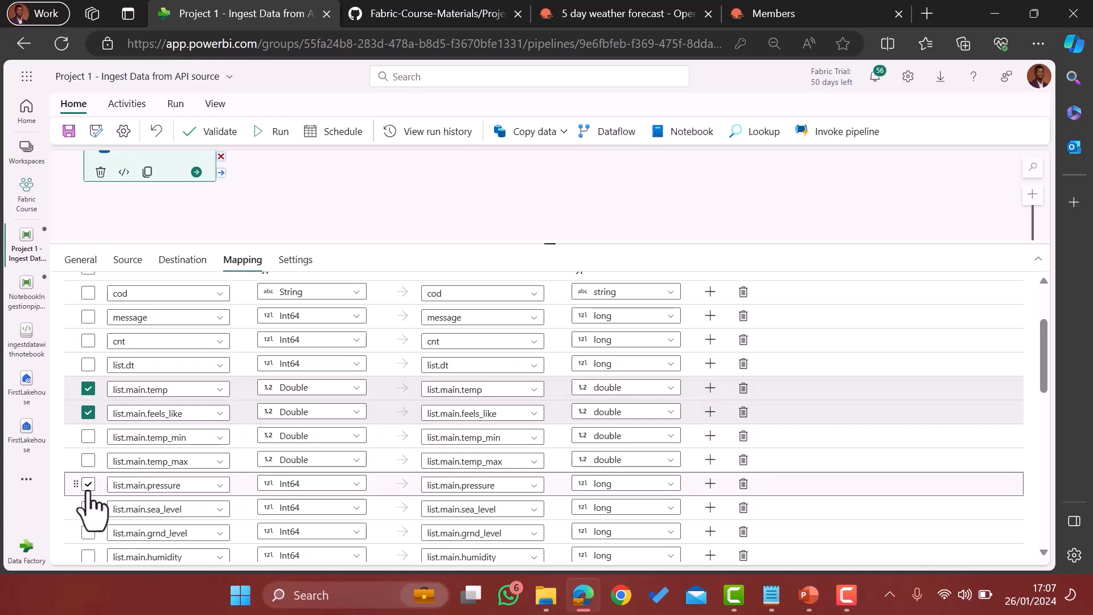
pyautogui.click(88, 460)
pyautogui.click(89, 443)
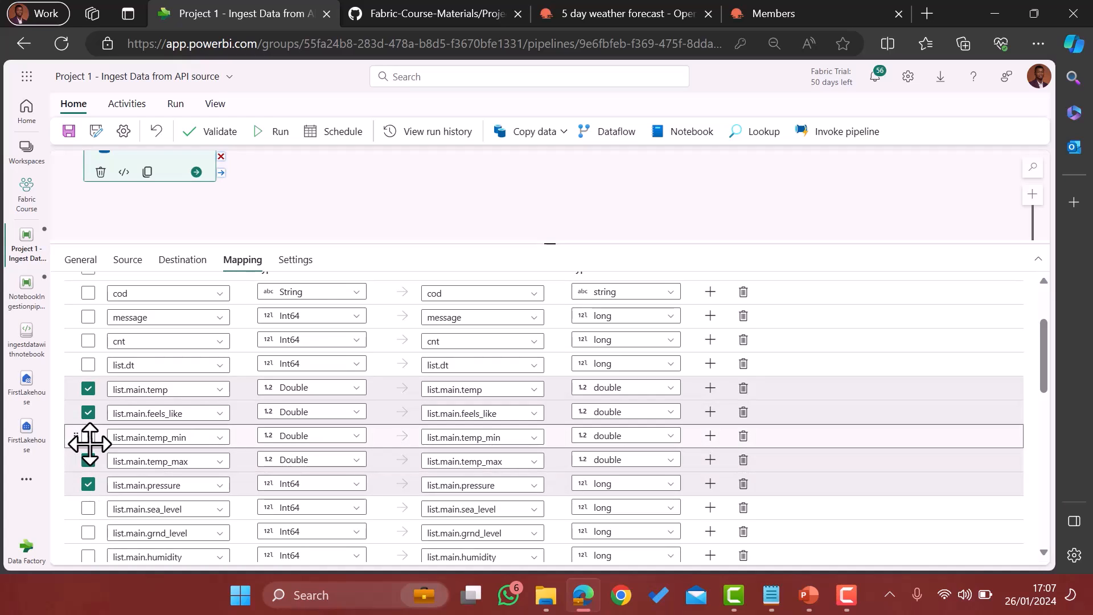
pyautogui.click(88, 436)
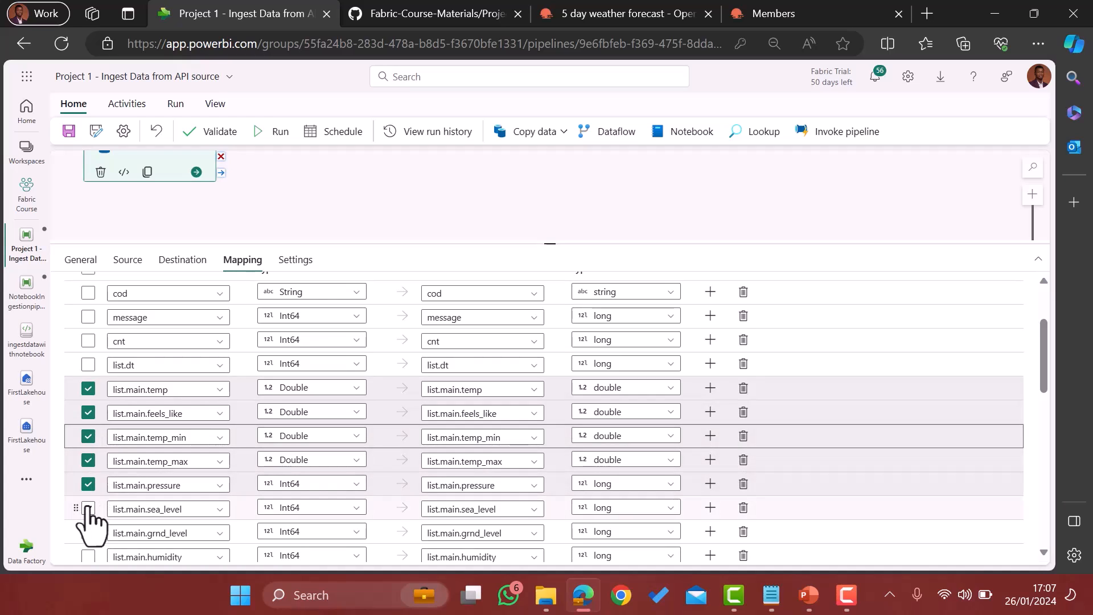
pyautogui.click(88, 507)
pyautogui.scroll(-4, 167, 509)
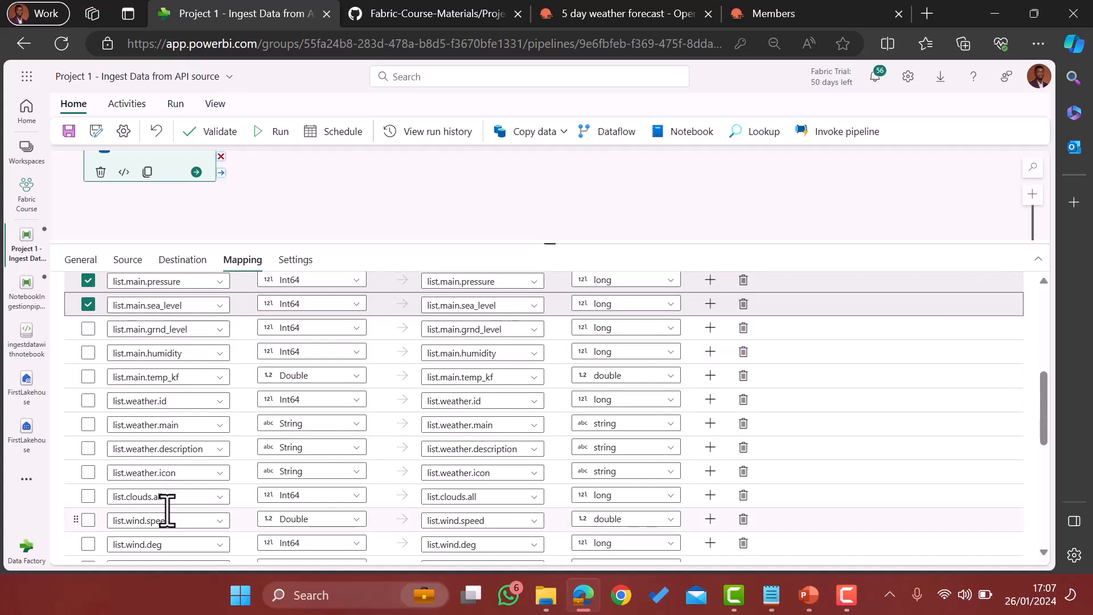
pyautogui.scroll(4, 167, 509)
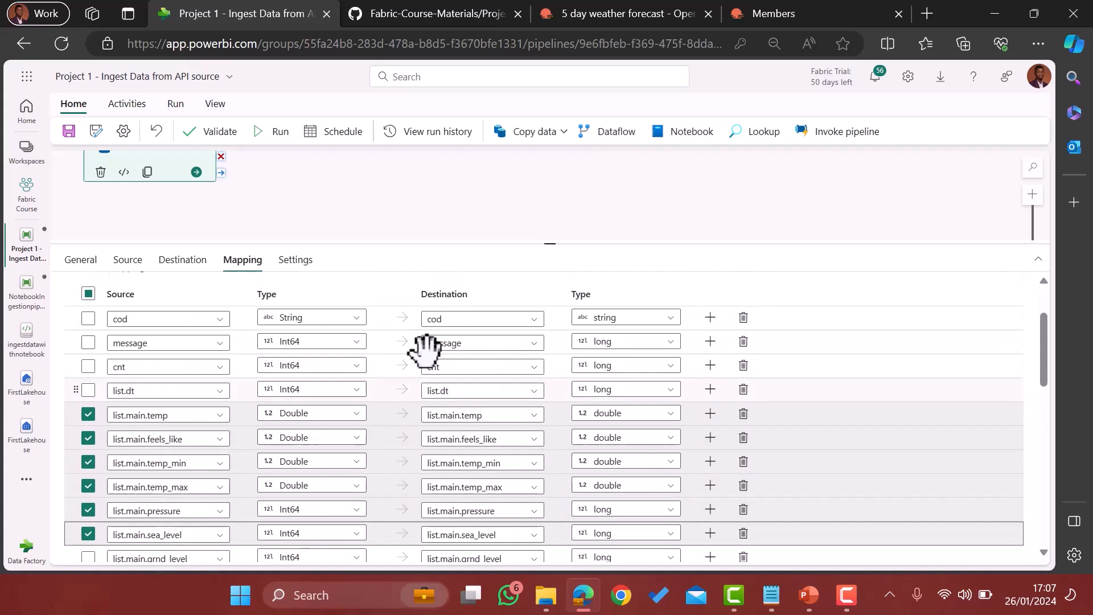
pyautogui.scroll(-4, 457, 400)
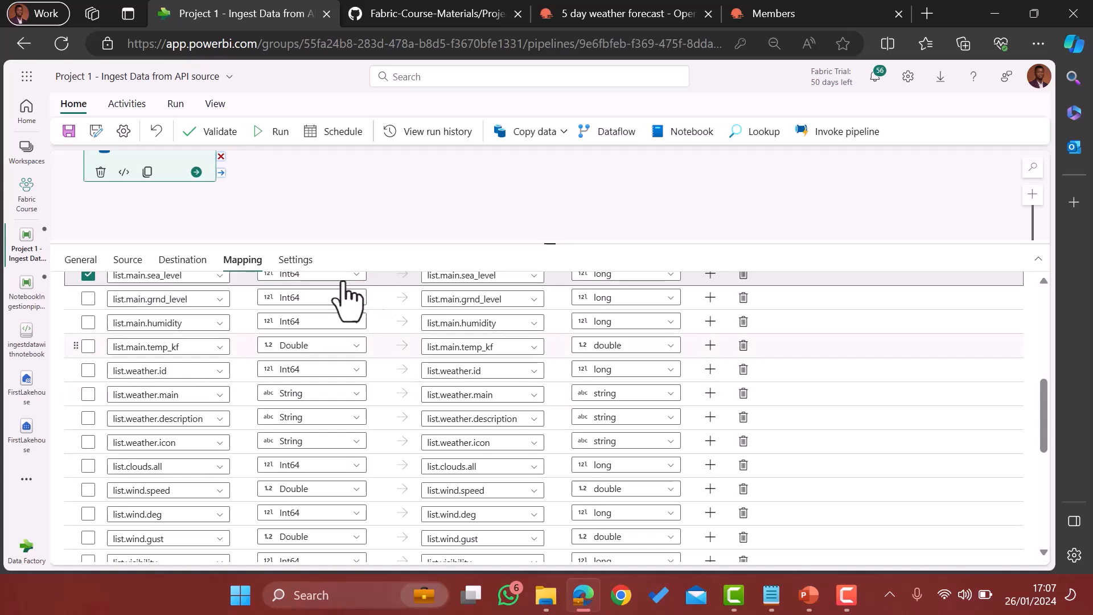
# - Validate the pipeline, save and run it, and enlarge the pane showing the run output
pyautogui.moveTo(335, 245); pyautogui.dragTo(322, 388)
pyautogui.click(214, 133)
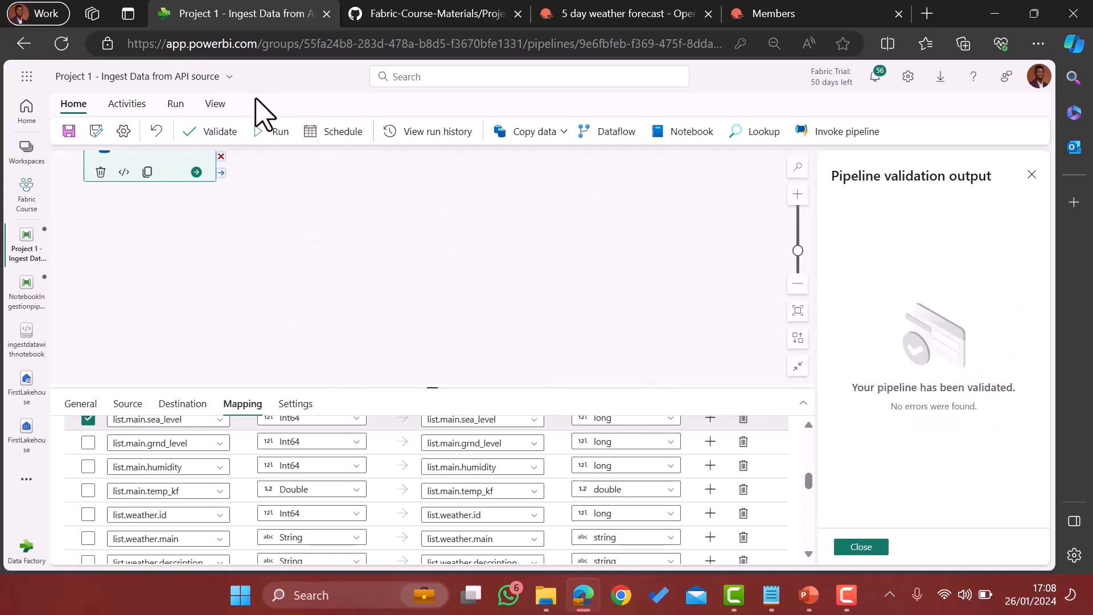
pyautogui.click(275, 127)
pyautogui.click(538, 367)
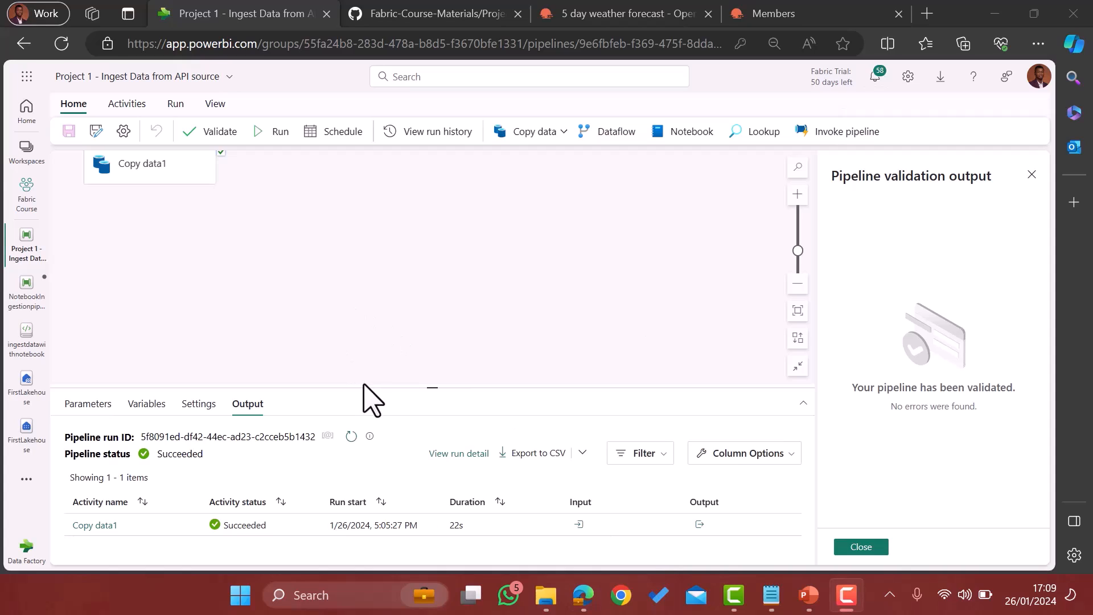
pyautogui.moveTo(364, 389); pyautogui.dragTo(366, 320)
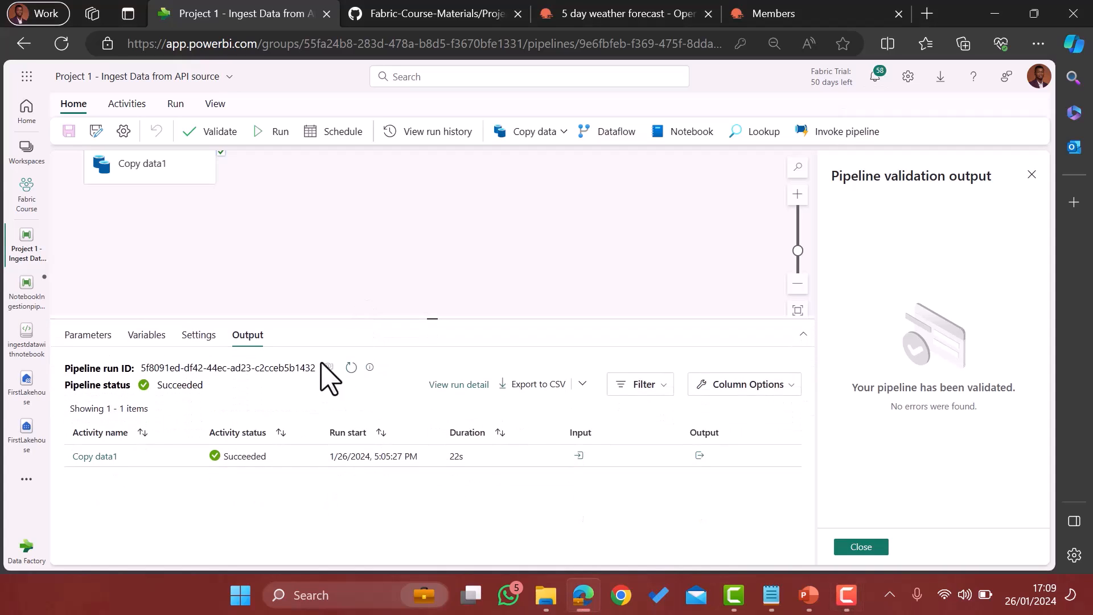
# - Open FirstLakehouse and refresh its Tables folder until the WeatherData table is listed
pyautogui.click(29, 382)
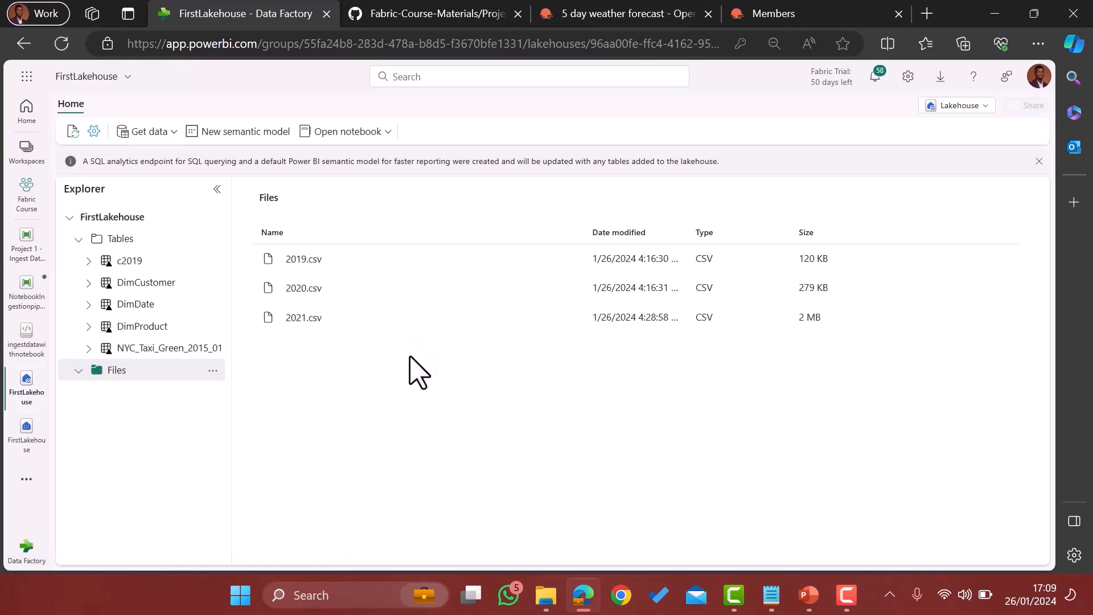
pyautogui.click(213, 239)
pyautogui.click(238, 323)
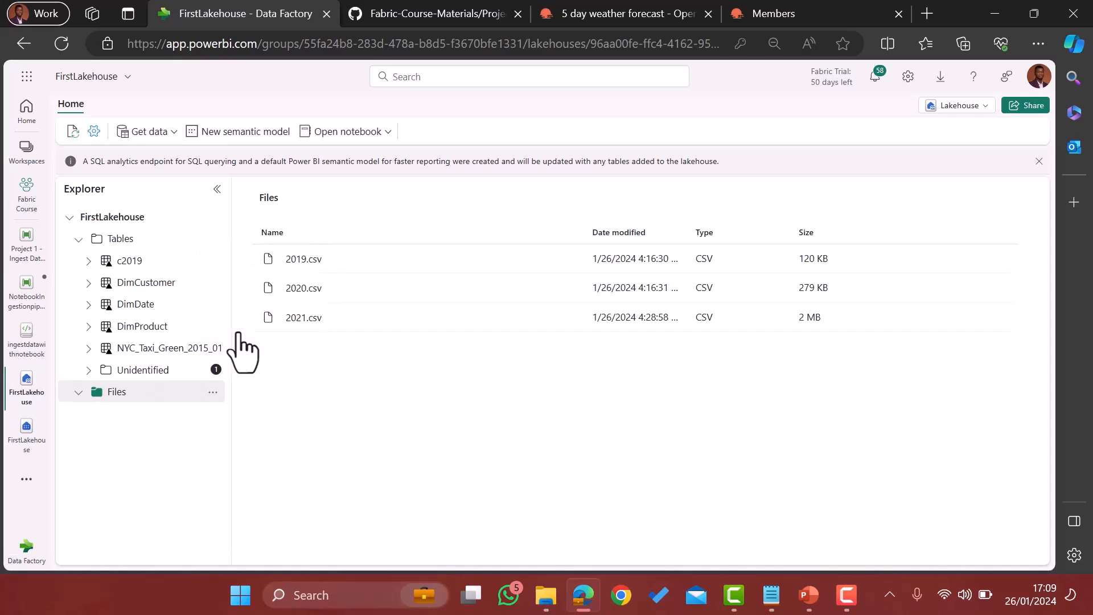
pyautogui.moveTo(212, 370); pyautogui.dragTo(149, 378)
pyautogui.click(213, 239)
pyautogui.click(231, 322)
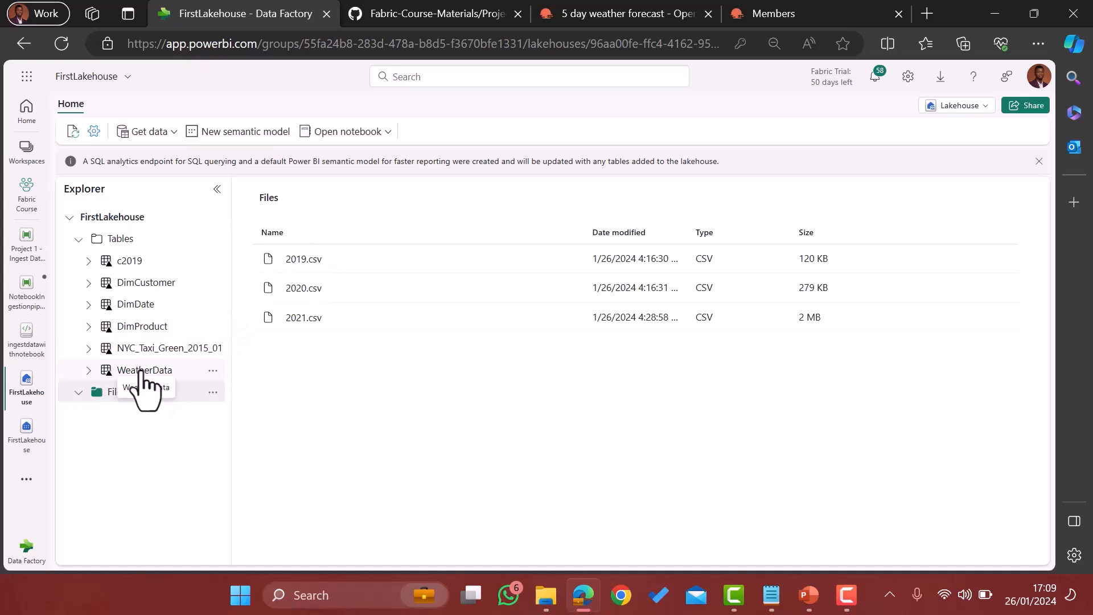
# - Open the WeatherData table and examine its columns across to the city fields and list.rain.3h
pyautogui.click(143, 370)
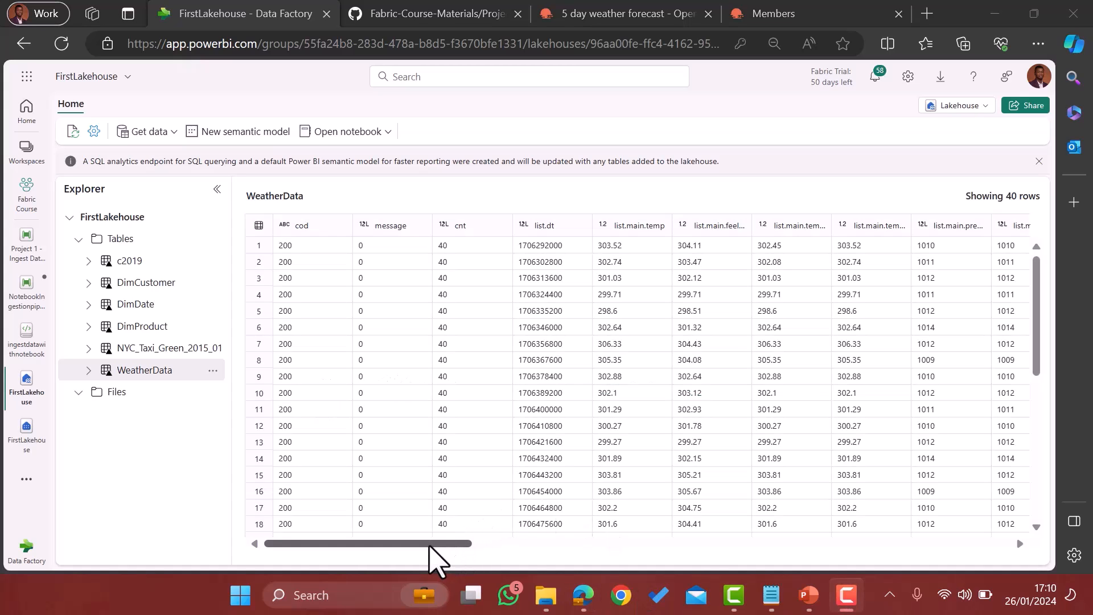
pyautogui.moveTo(429, 545); pyautogui.dragTo(941, 500)
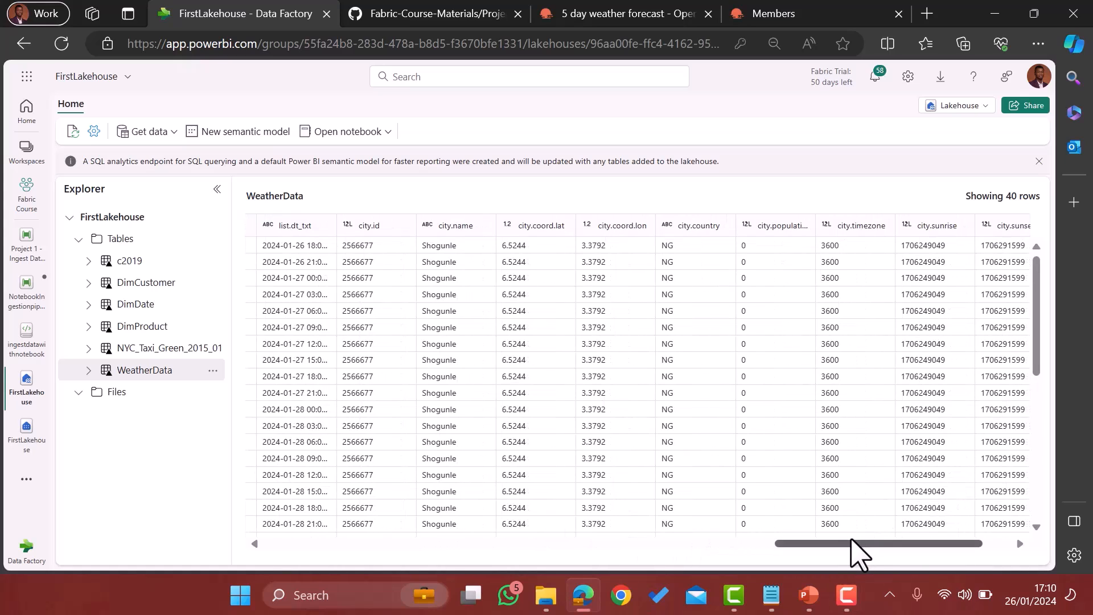
pyautogui.moveTo(850, 549); pyautogui.dragTo(900, 555)
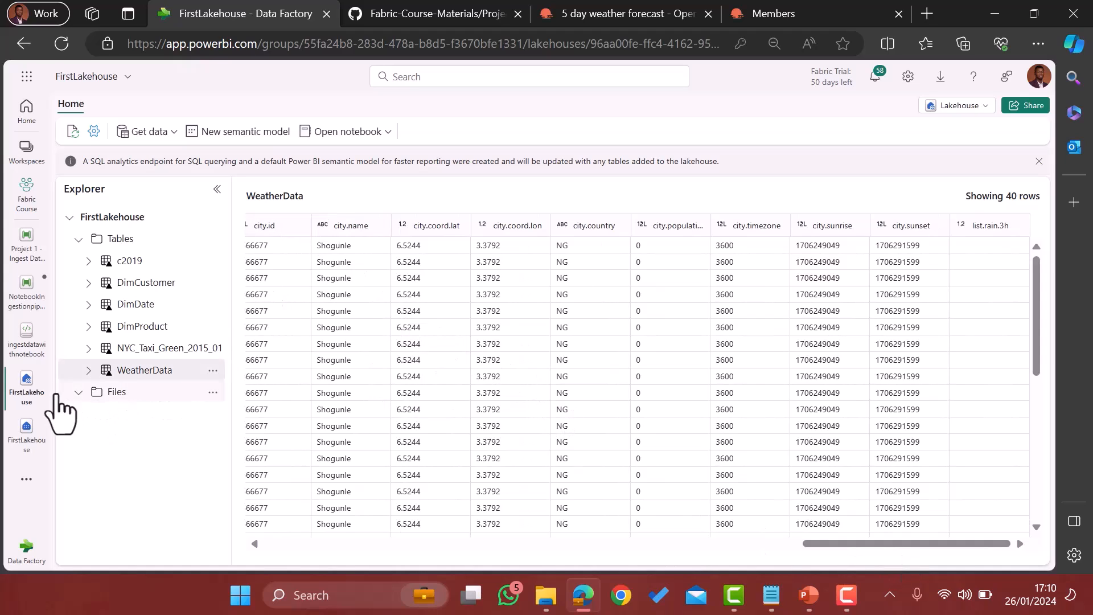
# - Return to the Project 1 - Ingest Data from API source pipeline and reposition the Copy data1 activity on the canvas
pyautogui.click(26, 245)
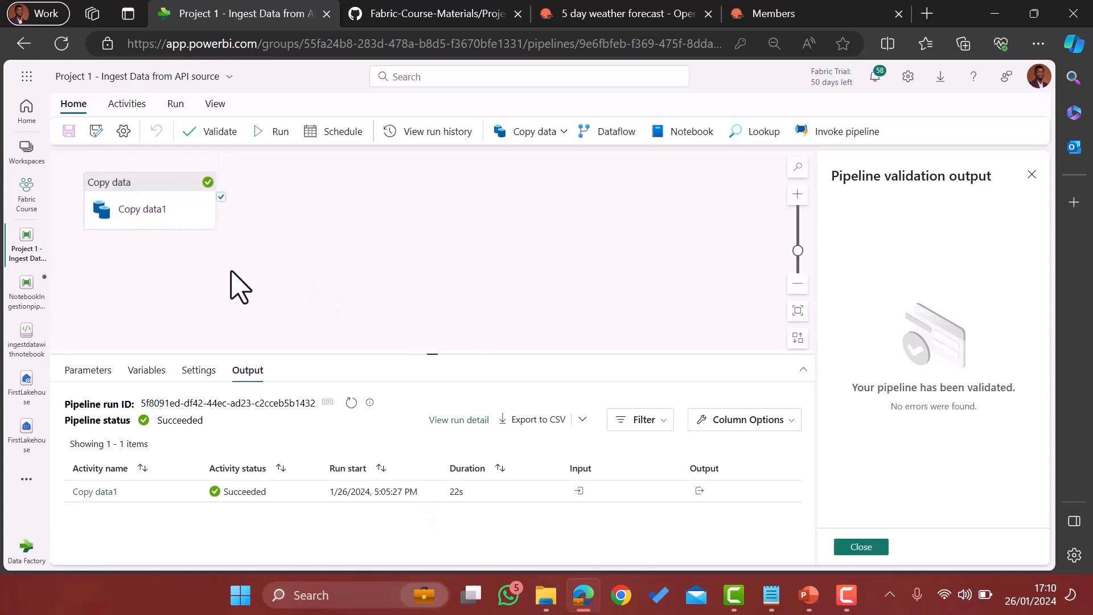
pyautogui.click(146, 202)
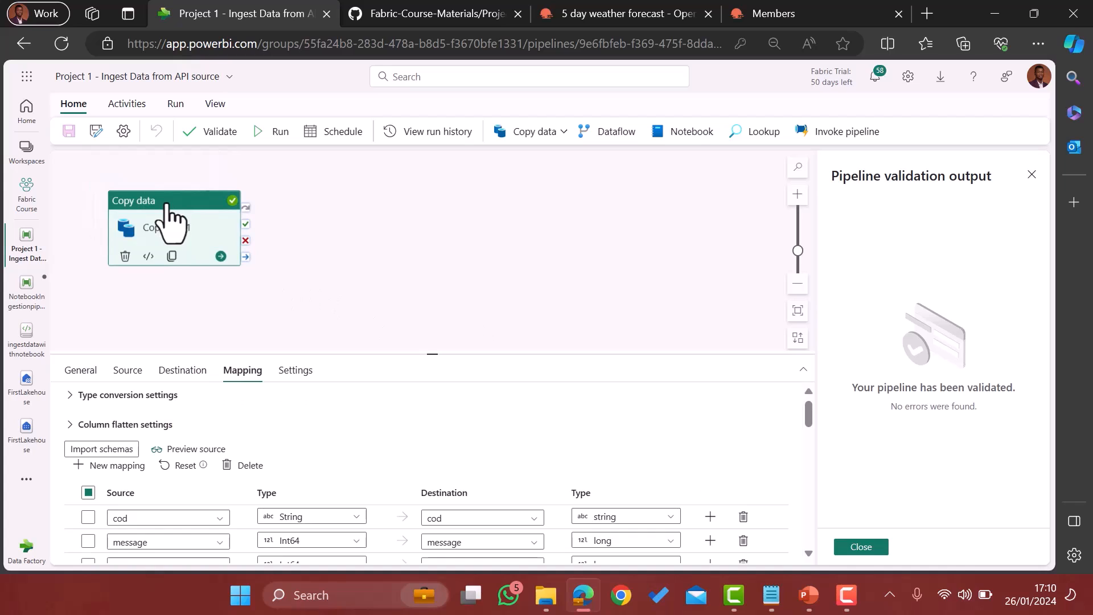
pyautogui.moveTo(167, 205); pyautogui.dragTo(170, 208)
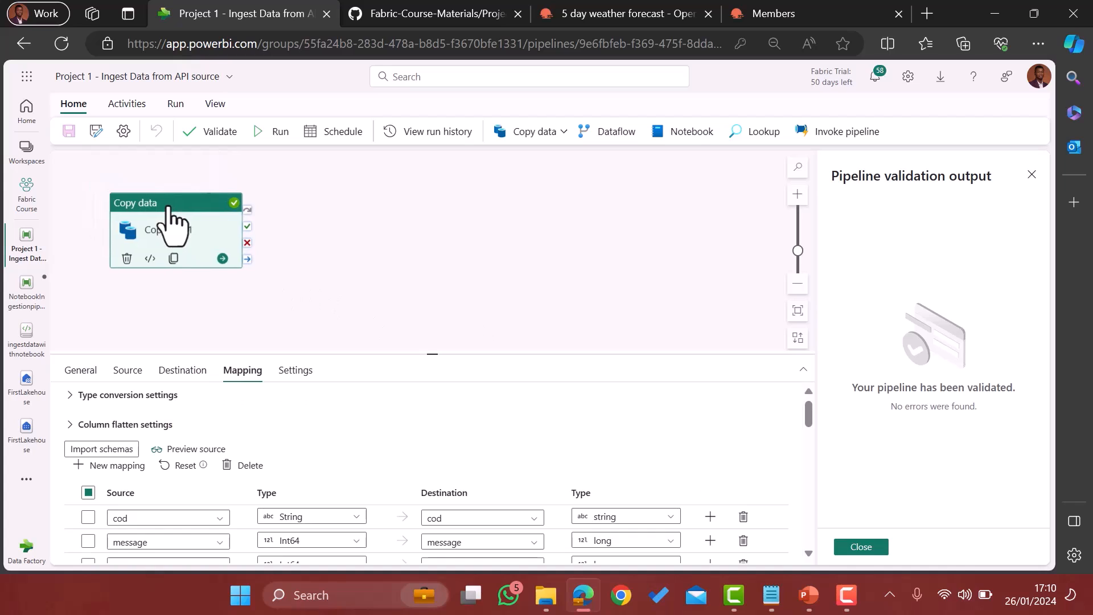
pyautogui.click(367, 226)
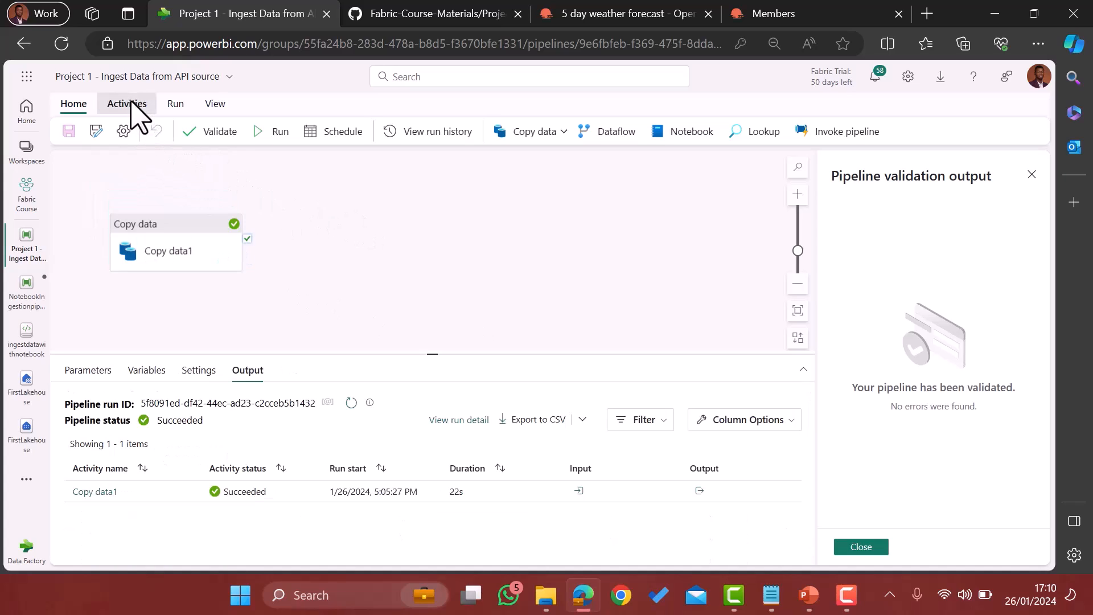
# - Add a Dataflow activity to the pipeline and place it farther to the right of Copy data1
pyautogui.click(136, 114)
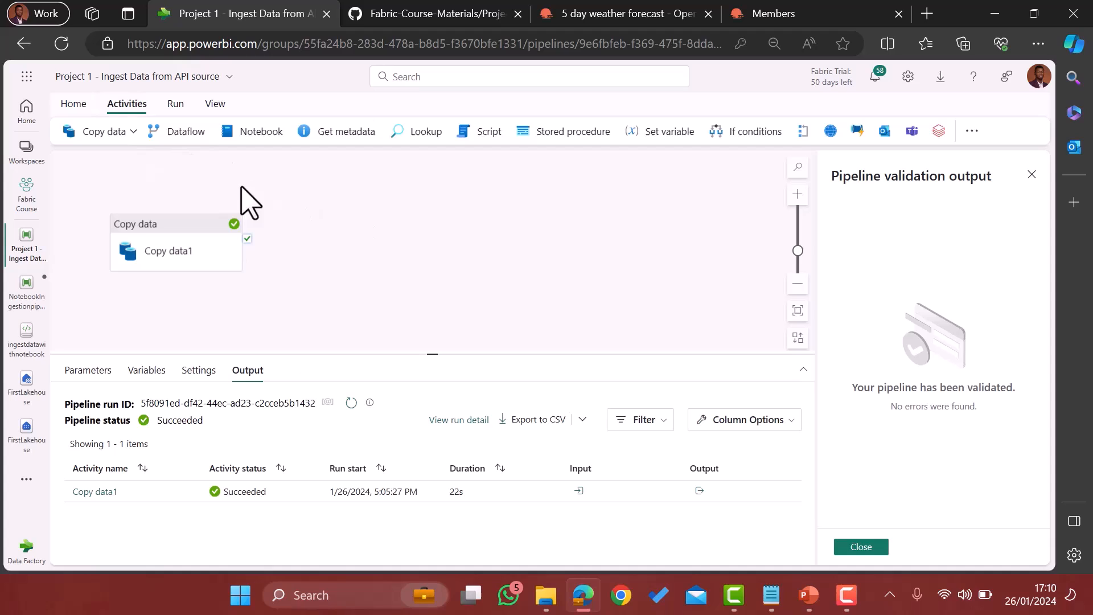
pyautogui.click(191, 140)
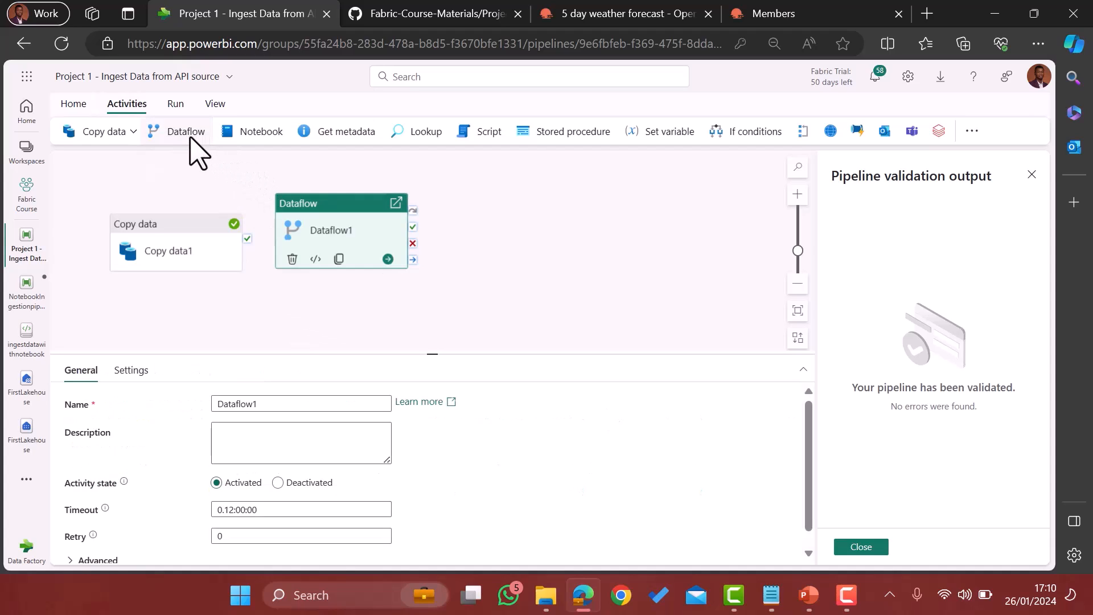
pyautogui.moveTo(319, 211); pyautogui.dragTo(402, 232)
# - Review the activities' output conditions, connect Copy data1 to Dataflow1 with the On success condition, and select Dataflow1
pyautogui.click(175, 233)
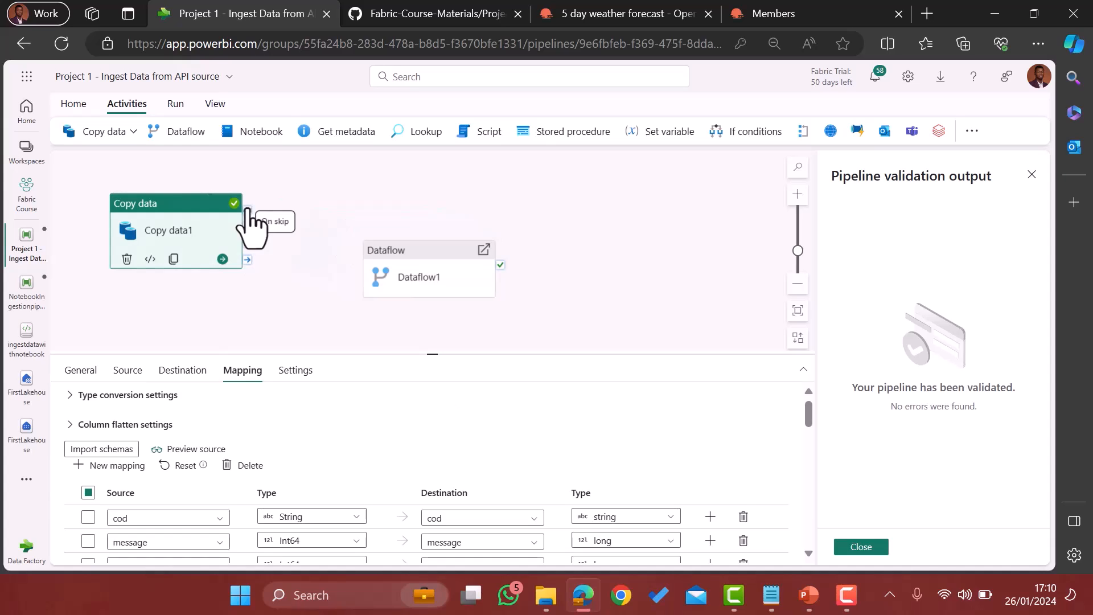
pyautogui.click(414, 267)
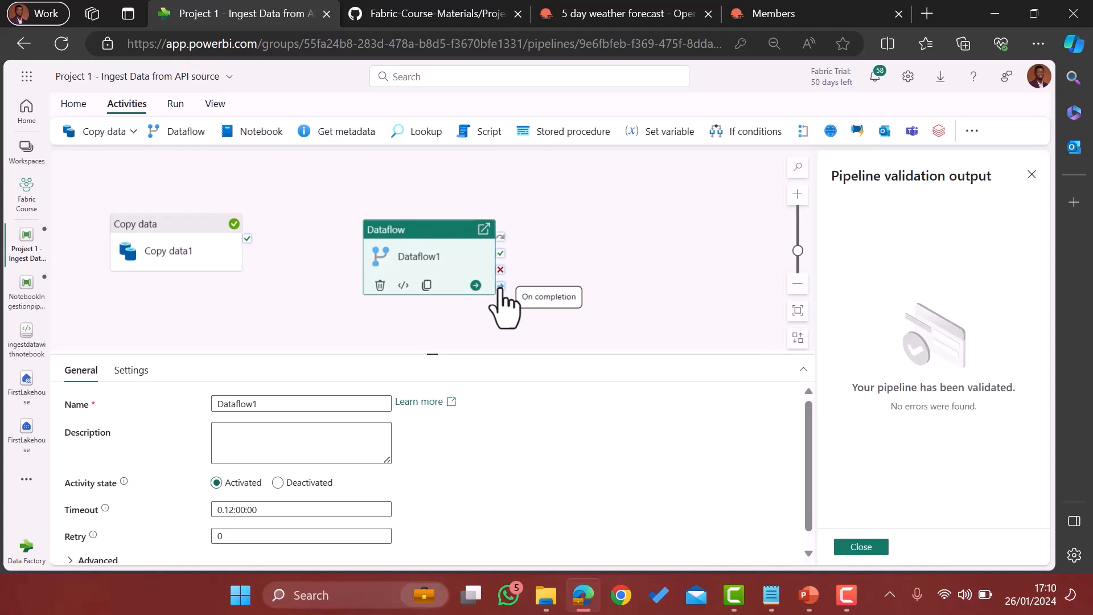
pyautogui.click(173, 239)
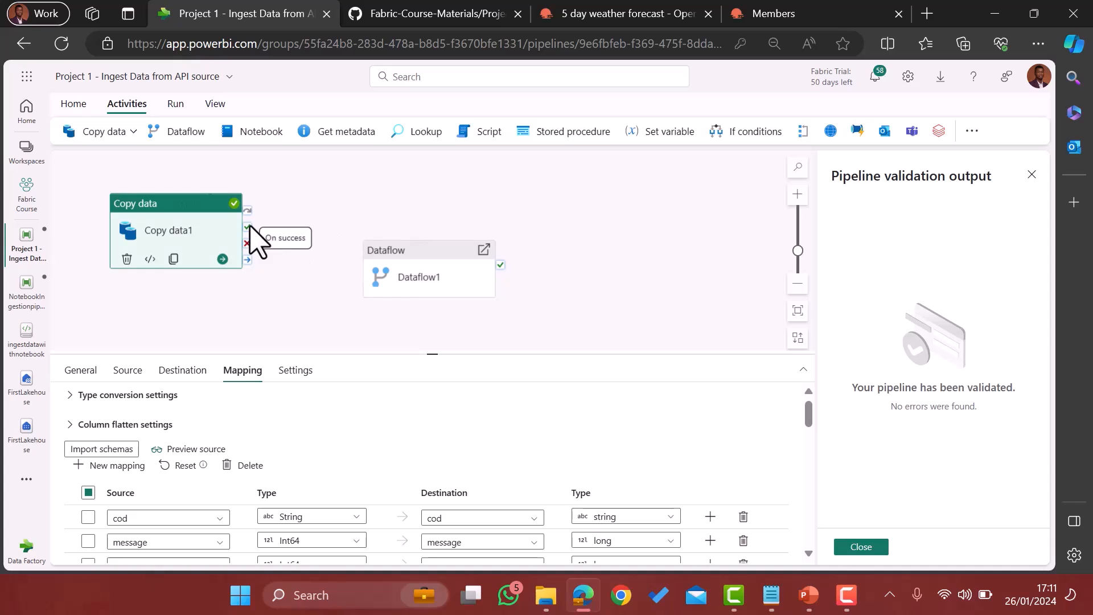
pyautogui.moveTo(248, 227); pyautogui.dragTo(365, 267)
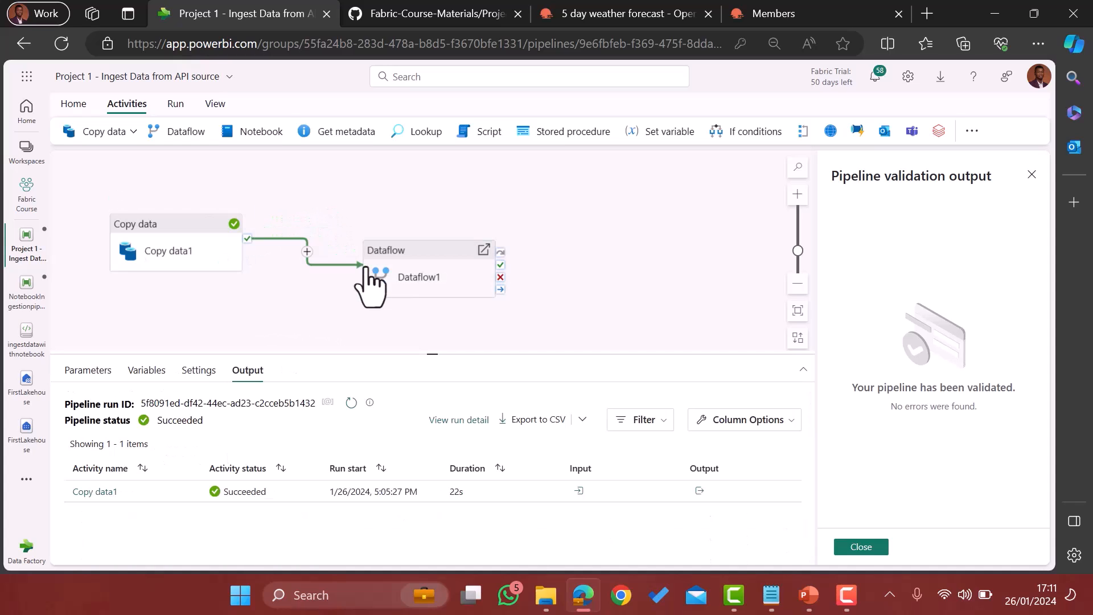
pyautogui.click(424, 265)
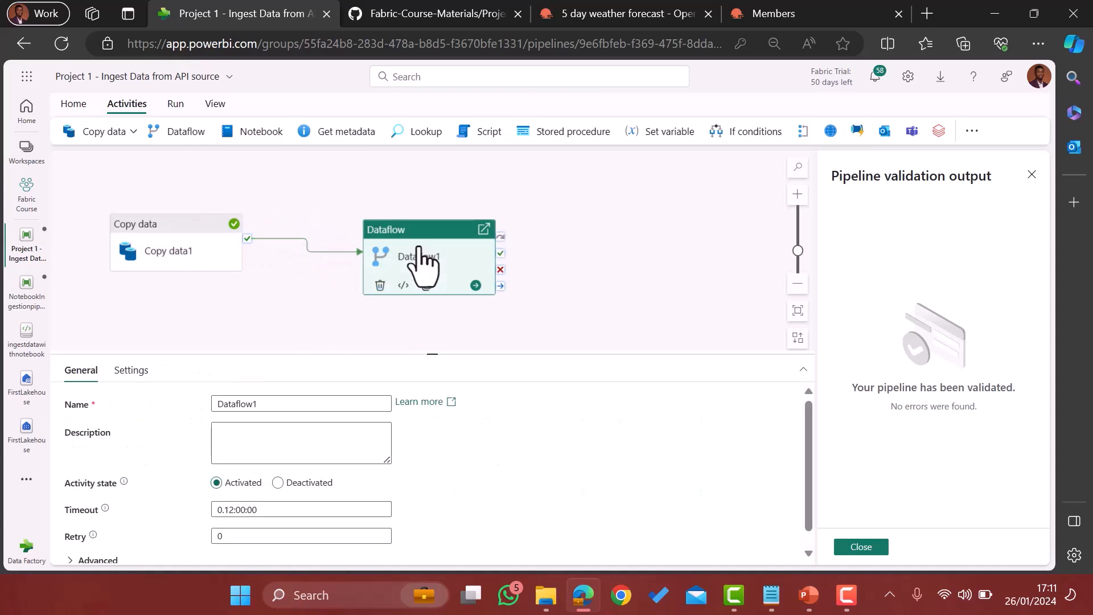
# - Rename the Dataflow1 activity as Cleaning Data
pyautogui.click(266, 404)
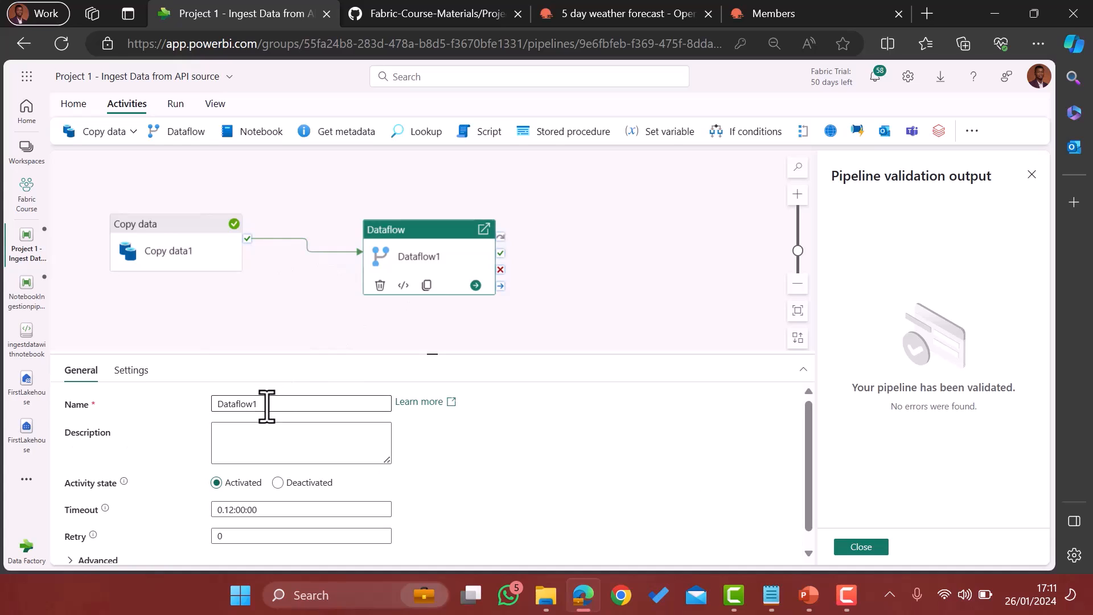
pyautogui.press('BackSpace')
pyautogui.press('BackSpace')
pyautogui.press('BackSpace')
pyautogui.press('BackSpace')
pyautogui.press('BackSpace')
pyautogui.press('BackSpace')
pyautogui.press('BackSpace')
pyautogui.press('BackSpace')
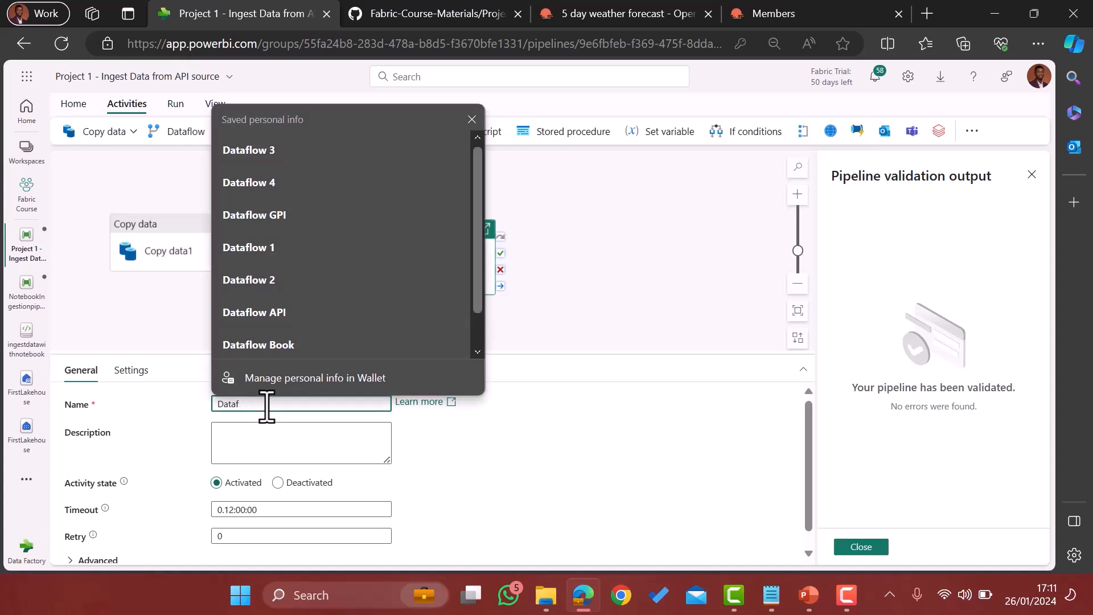
pyautogui.write('Cleaning')
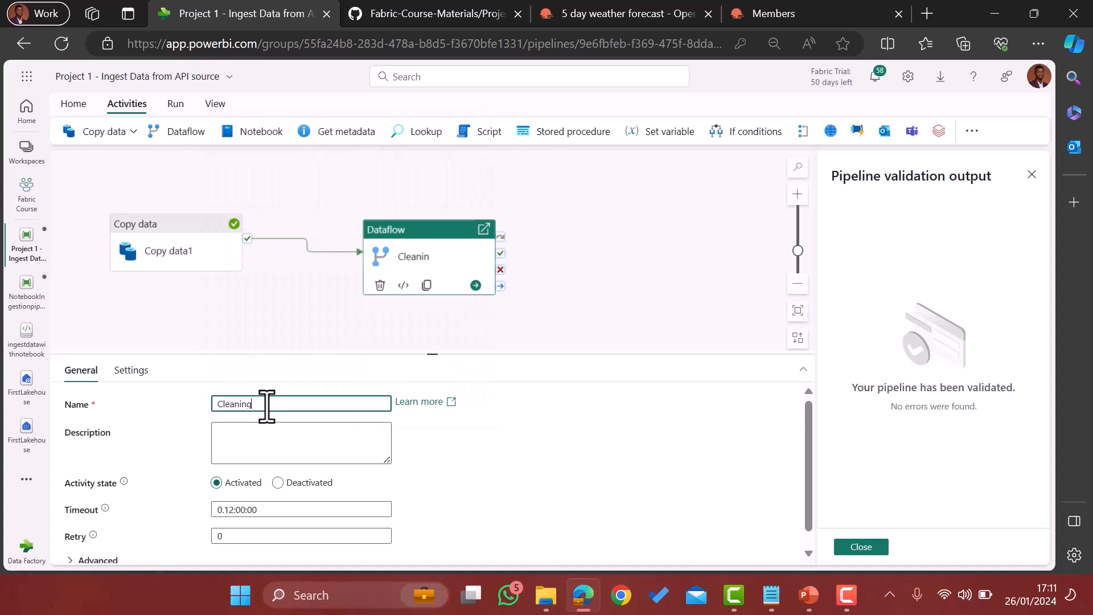
pyautogui.write(' Data')
pyautogui.click(307, 342)
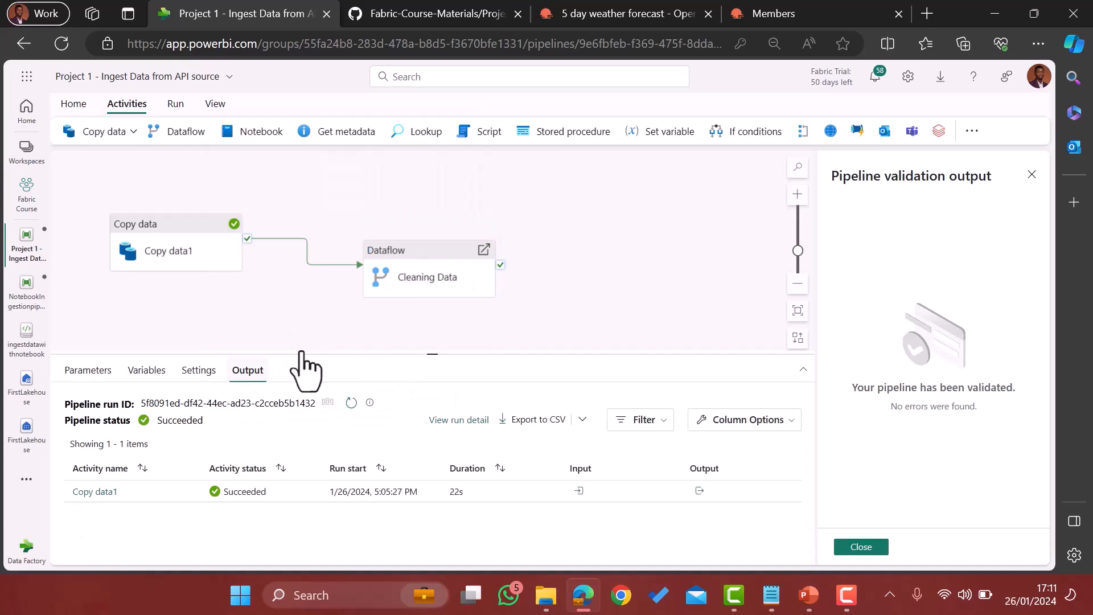
# - Dismiss the pipeline validation output and move the Cleaning Data activity closer to Copy data1
pyautogui.click(421, 271)
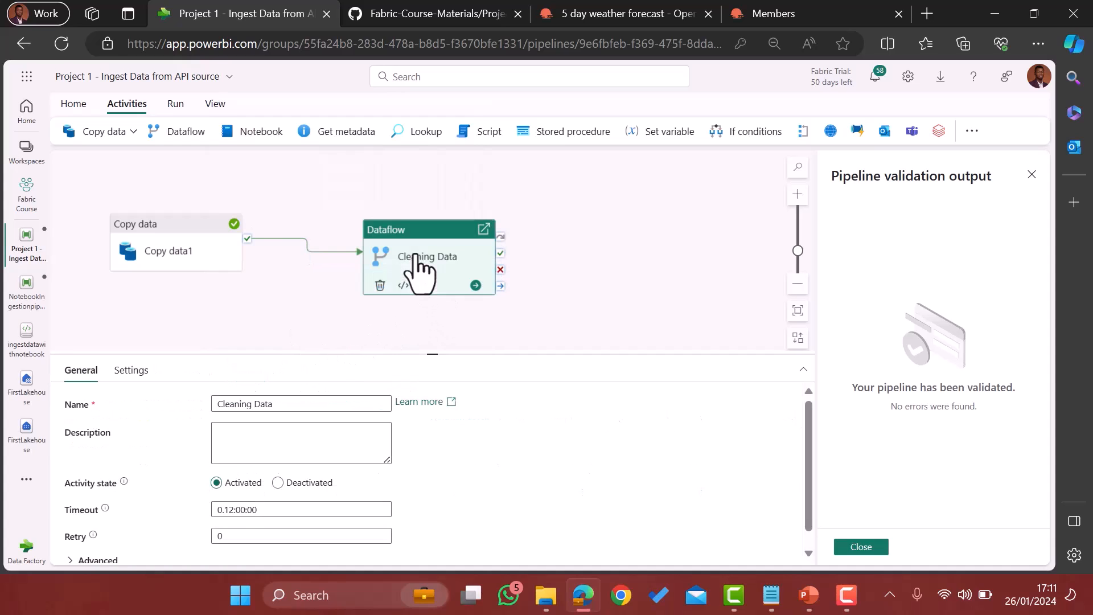
pyautogui.click(131, 371)
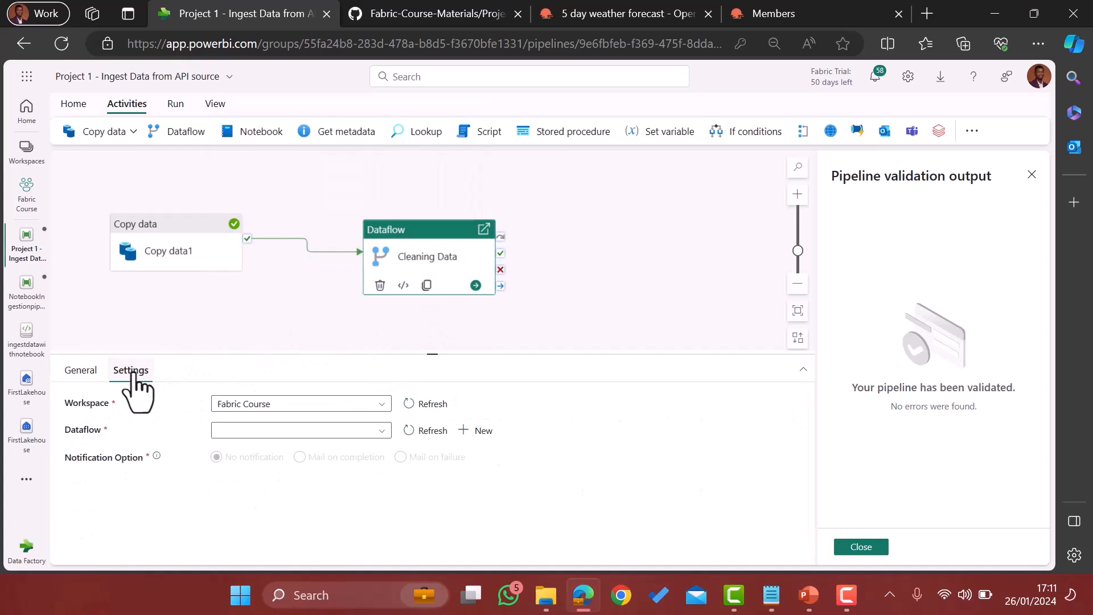
pyautogui.click(1031, 174)
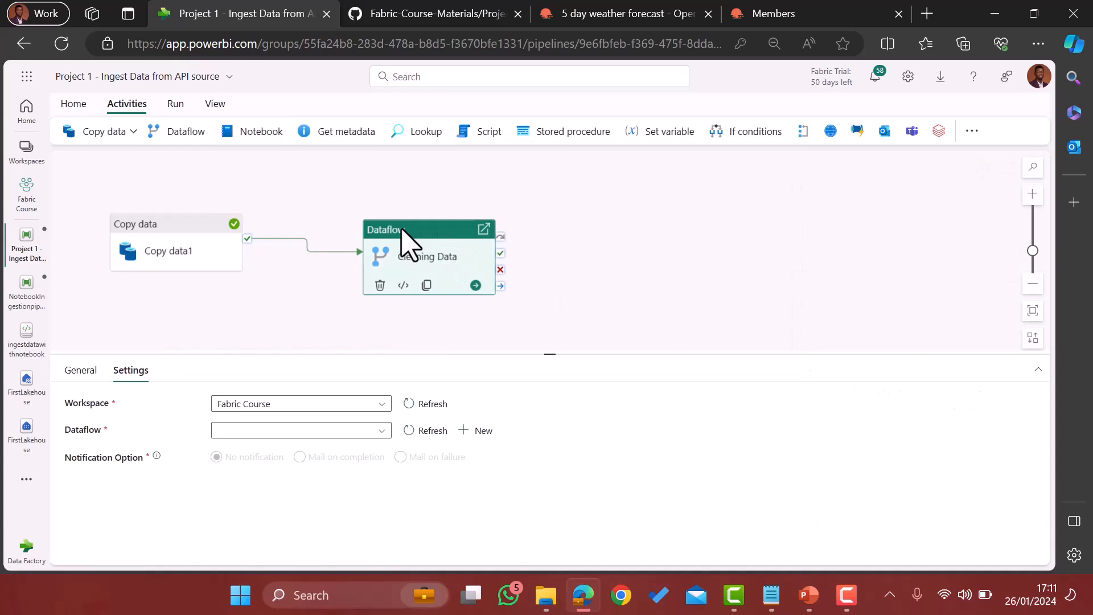
pyautogui.moveTo(401, 229); pyautogui.dragTo(357, 224)
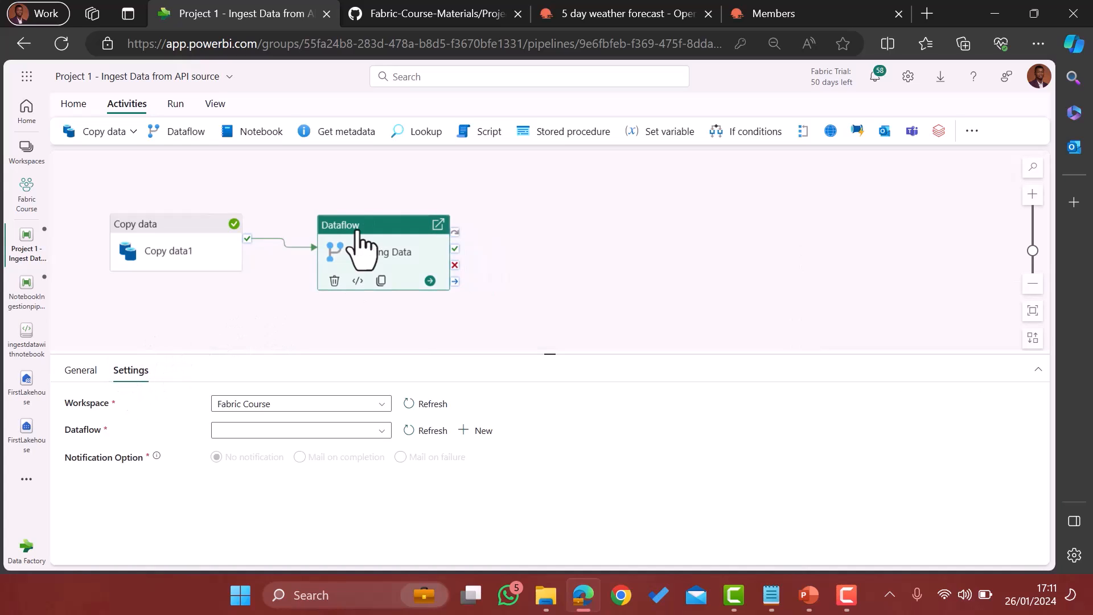
# - Create a new dataflow for the Cleaning Data activity in the Fabric Course workspace
pyautogui.click(81, 371)
pyautogui.click(301, 405)
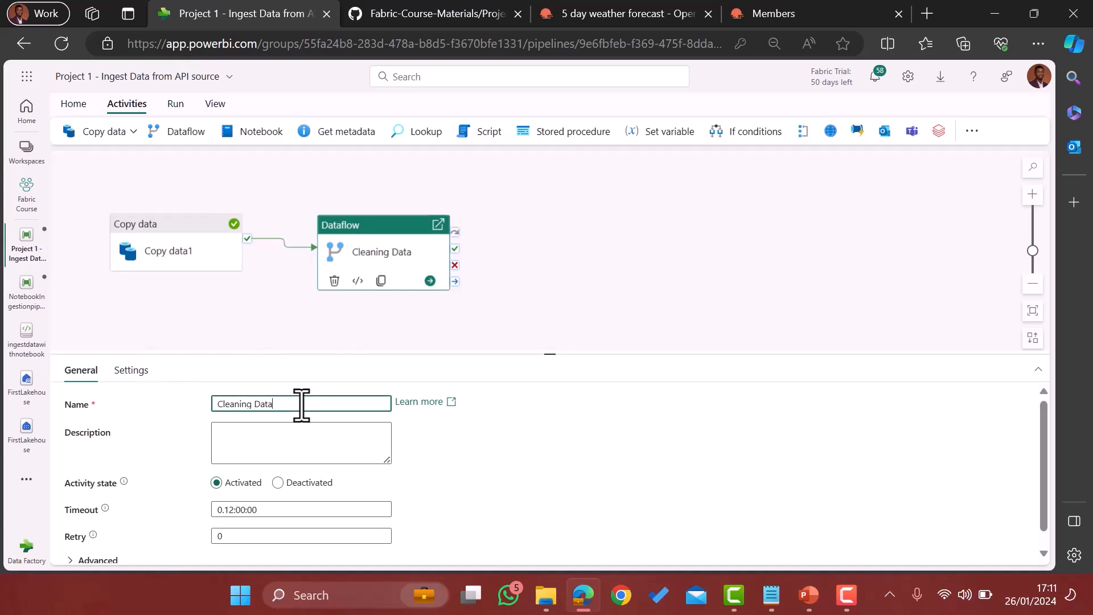
pyautogui.click(131, 371)
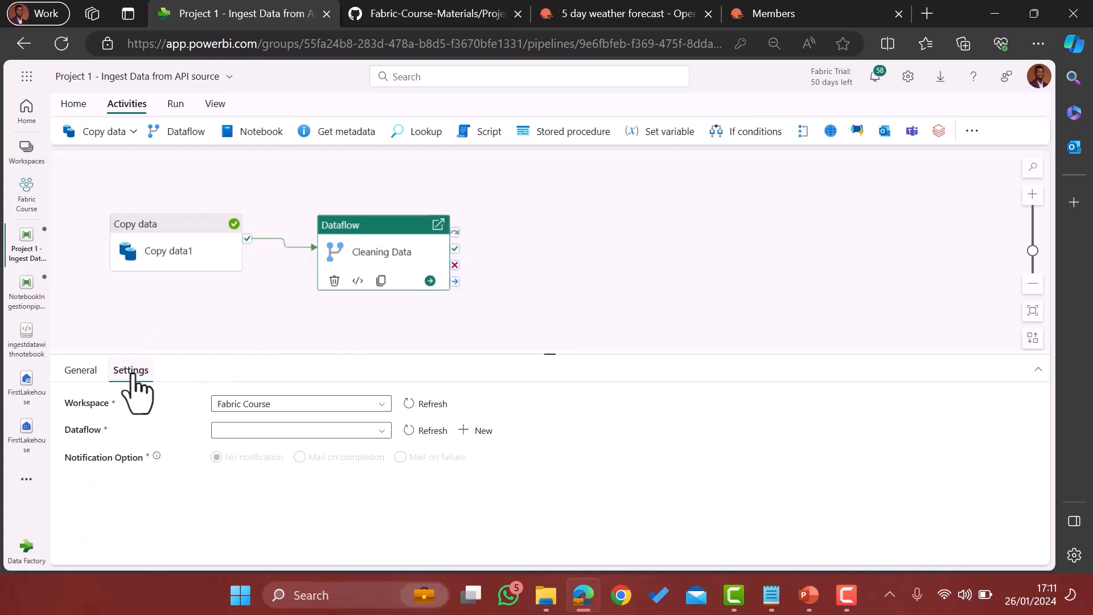
pyautogui.click(481, 431)
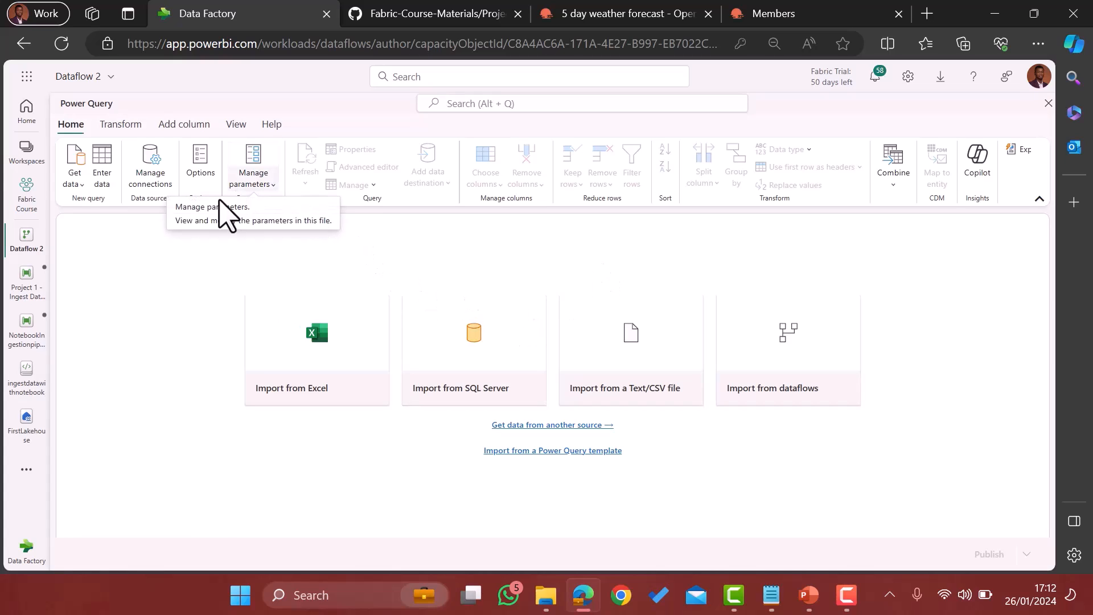
# - Connect the new dataflow to a Microsoft Fabric Lakehouse source using the Lakehouse (none) connection
pyautogui.click(74, 178)
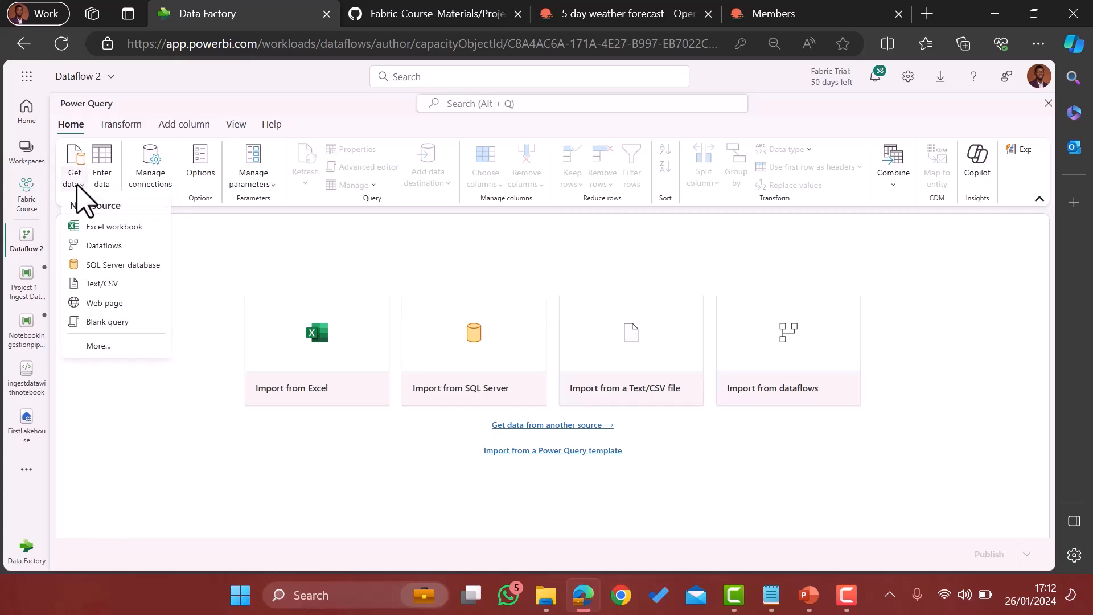
pyautogui.click(115, 346)
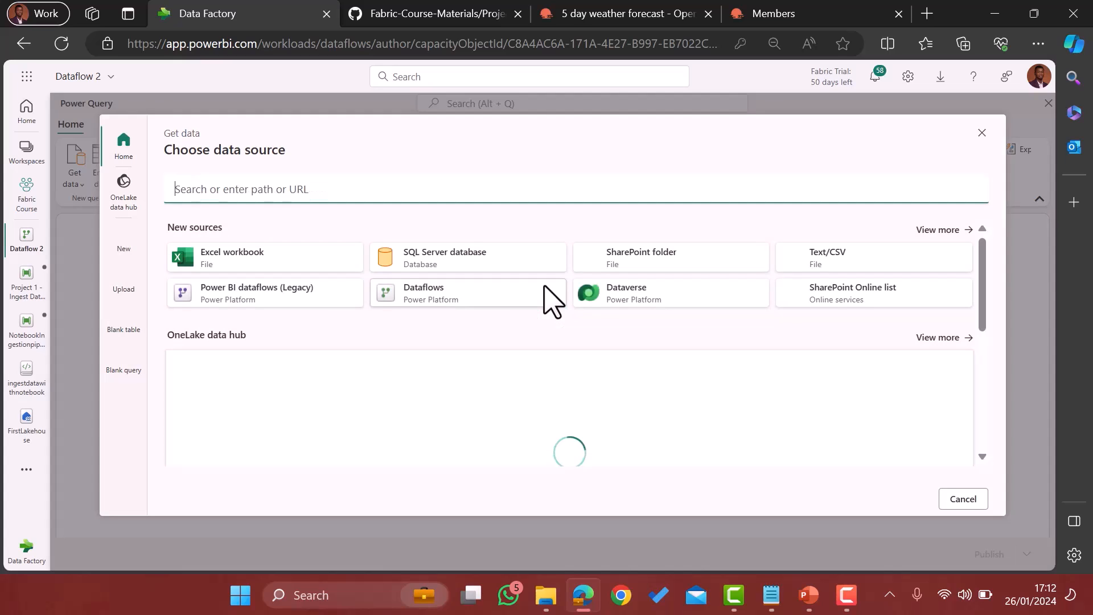
pyautogui.click(939, 229)
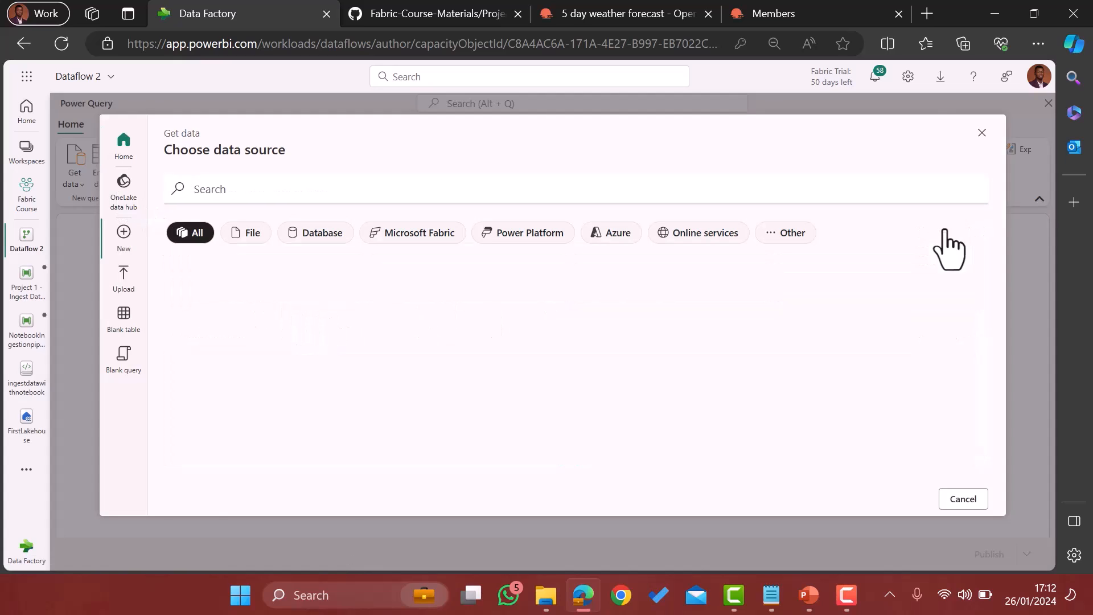
pyautogui.click(419, 235)
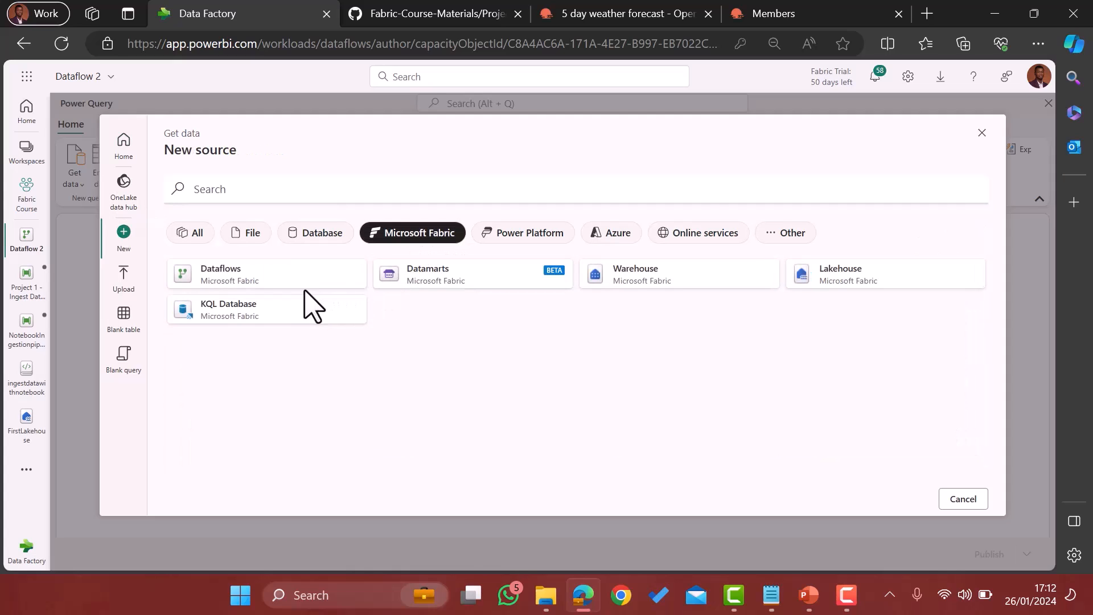
pyautogui.click(844, 294)
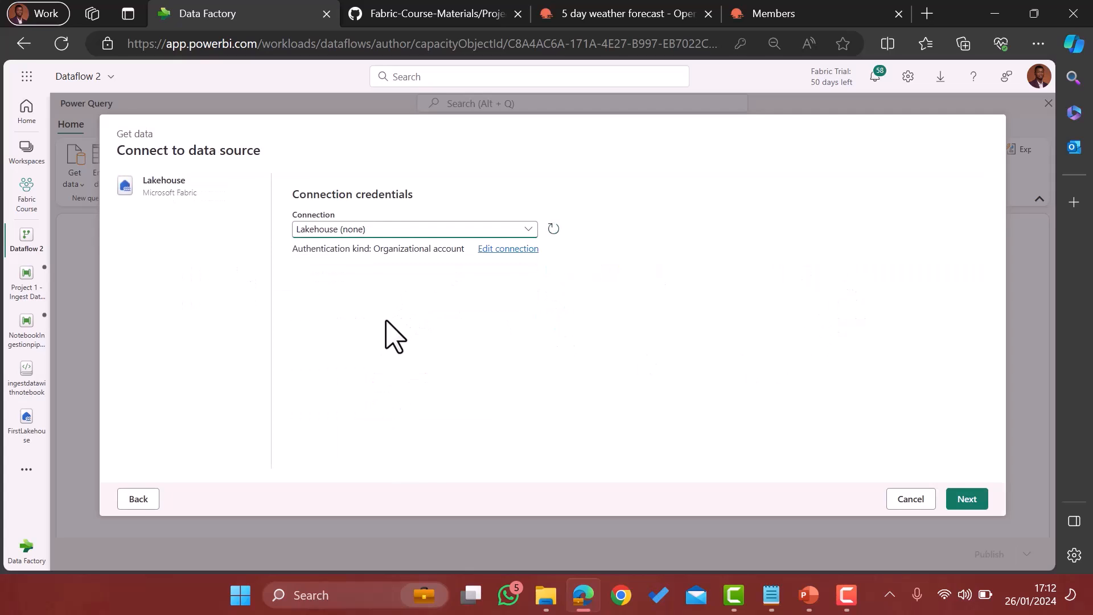
pyautogui.click(962, 499)
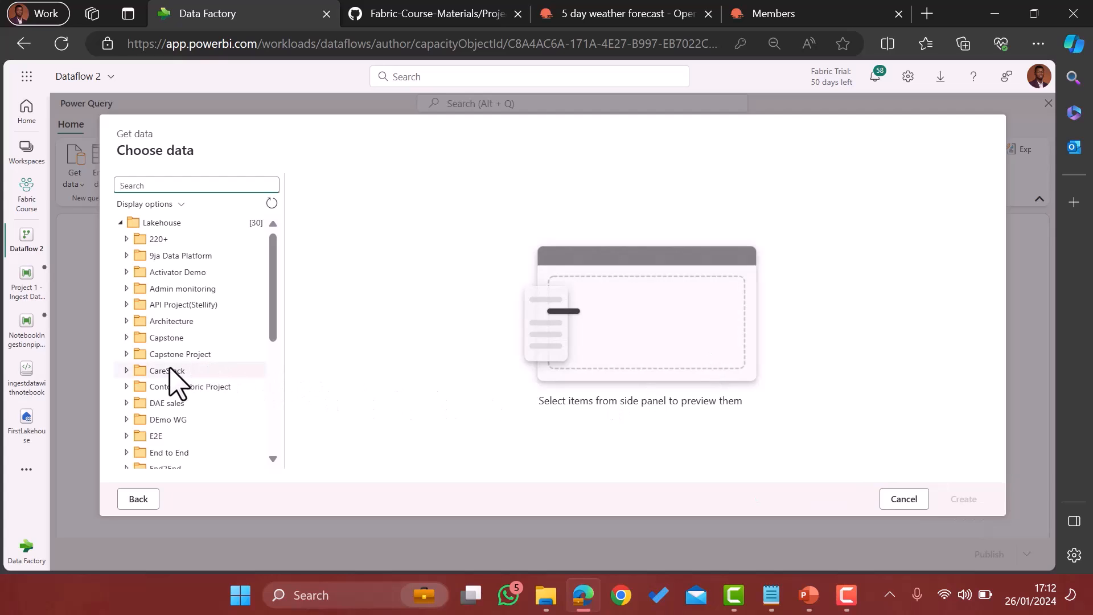
# - Load the WeatherData table from FirstLakehouse in the Fabric Course workspace into the dataflow
pyautogui.scroll(-3, 177, 378)
pyautogui.scroll(-4, 176, 380)
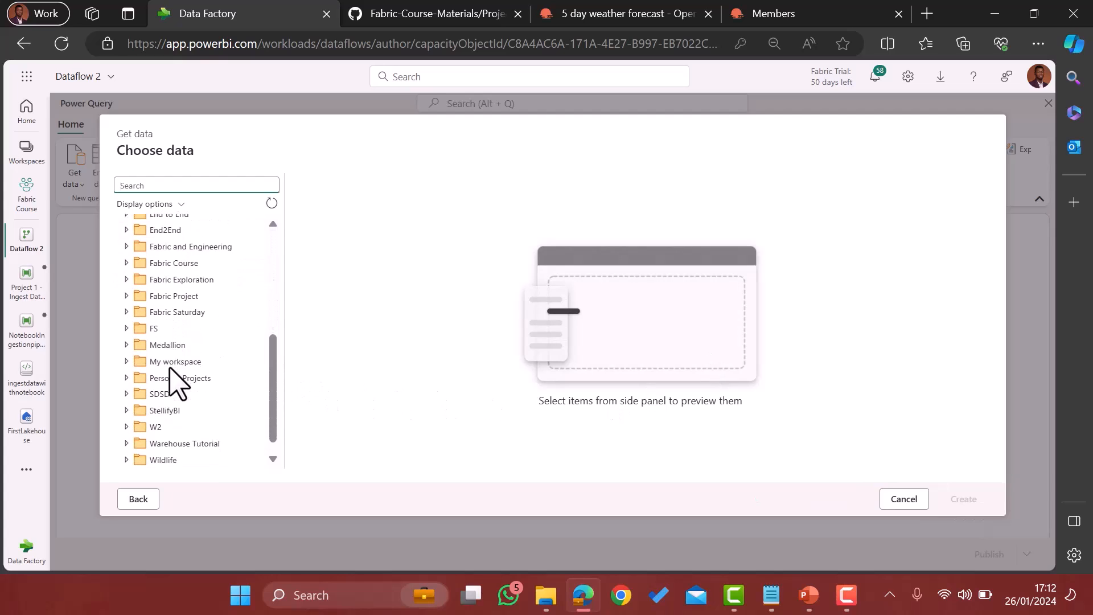
pyautogui.click(126, 263)
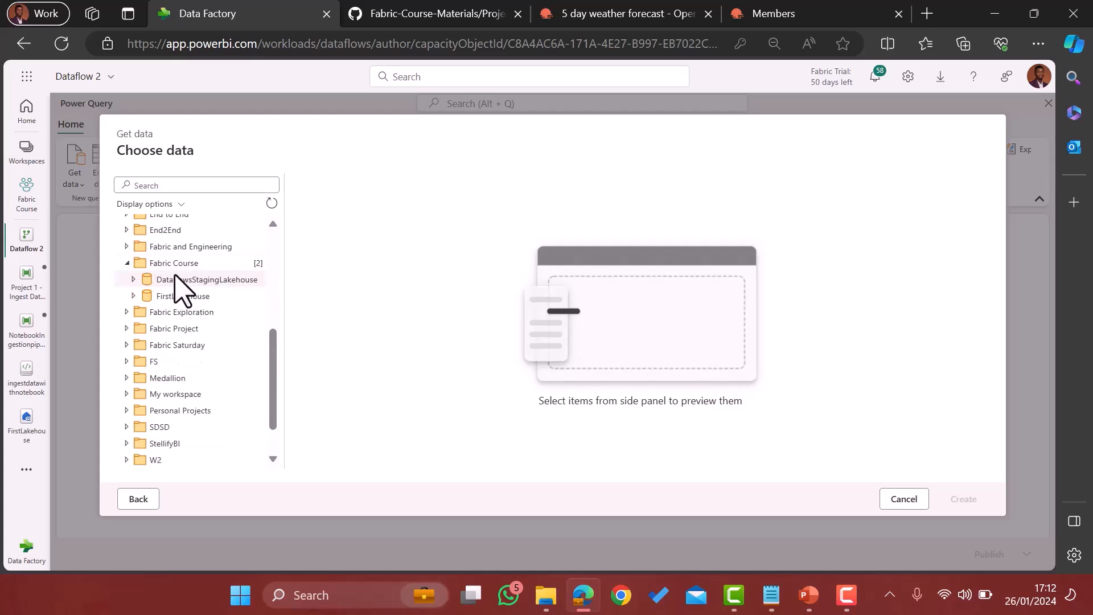
pyautogui.click(134, 296)
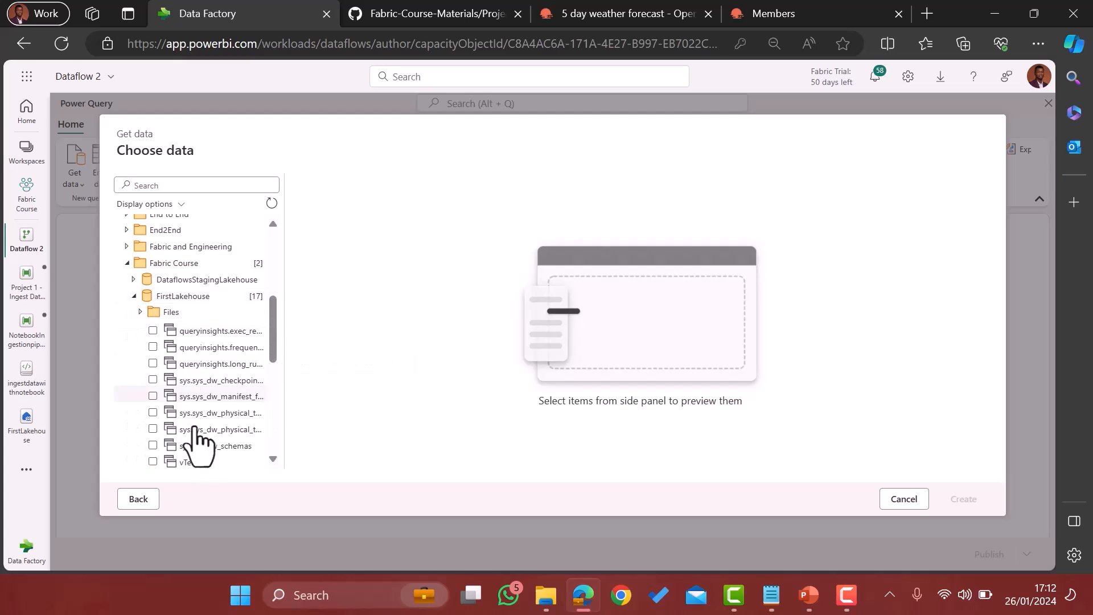
pyautogui.scroll(-3, 202, 450)
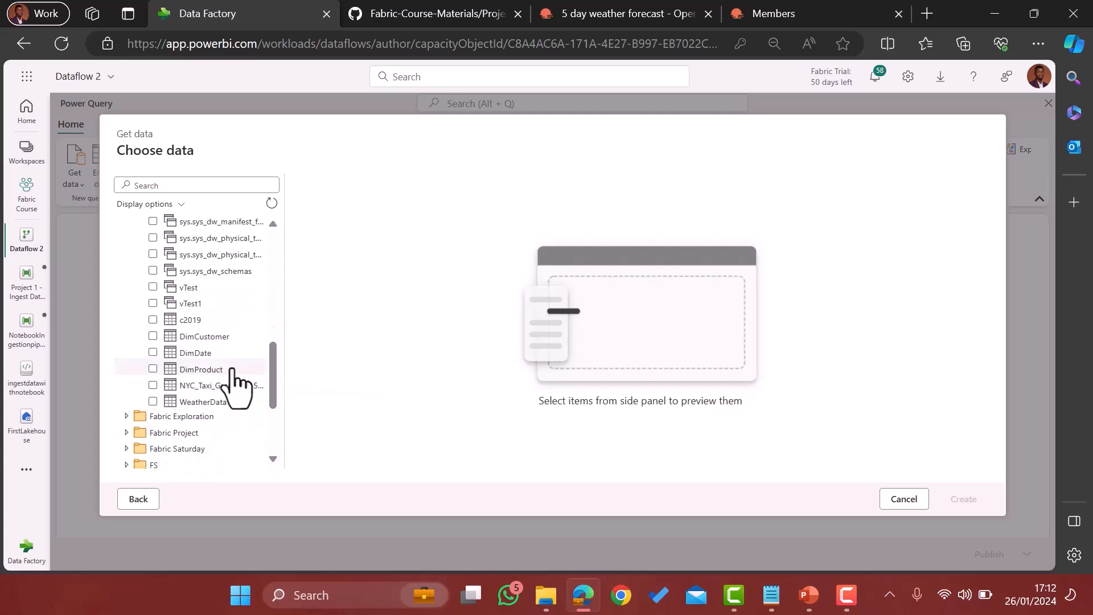
pyautogui.click(156, 402)
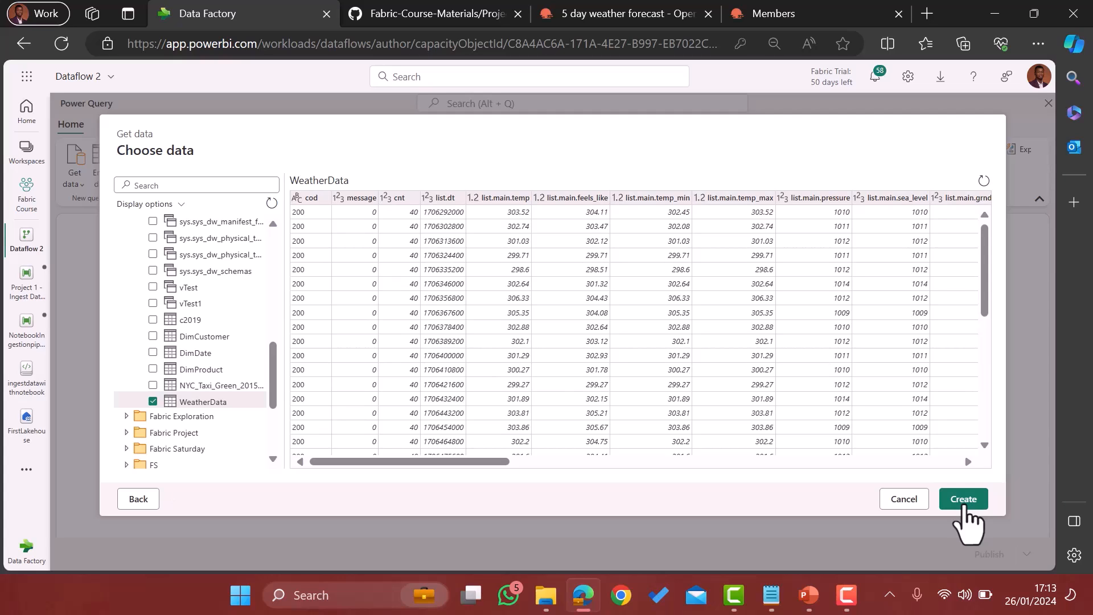
pyautogui.click(963, 499)
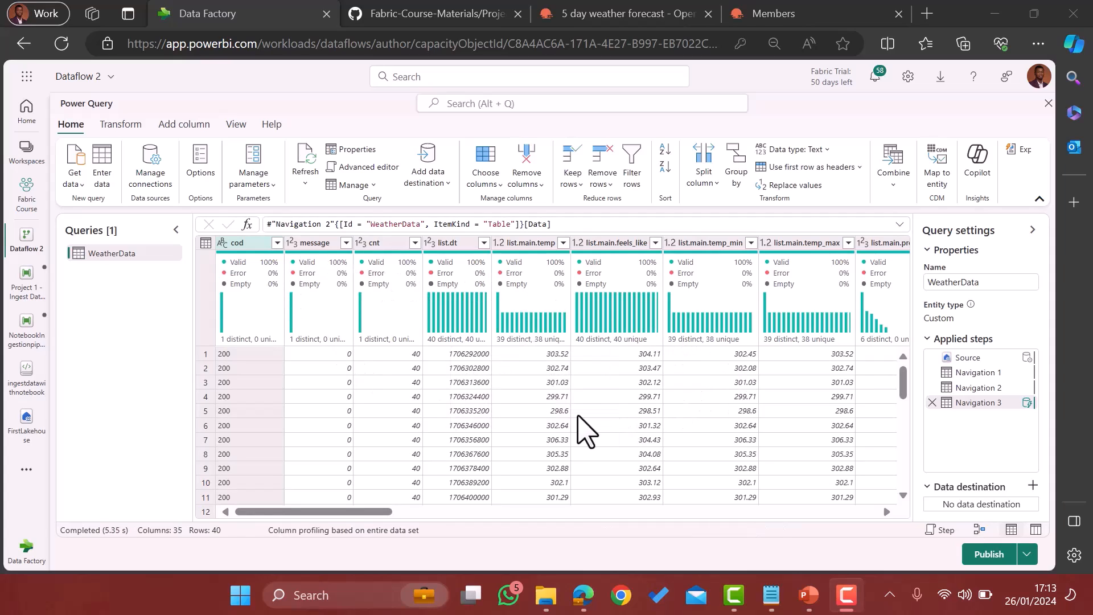
# - Change the list.dt_txt column's data type to Date/Time and rename the column Load_date
pyautogui.hscroll(10, 598, 403)
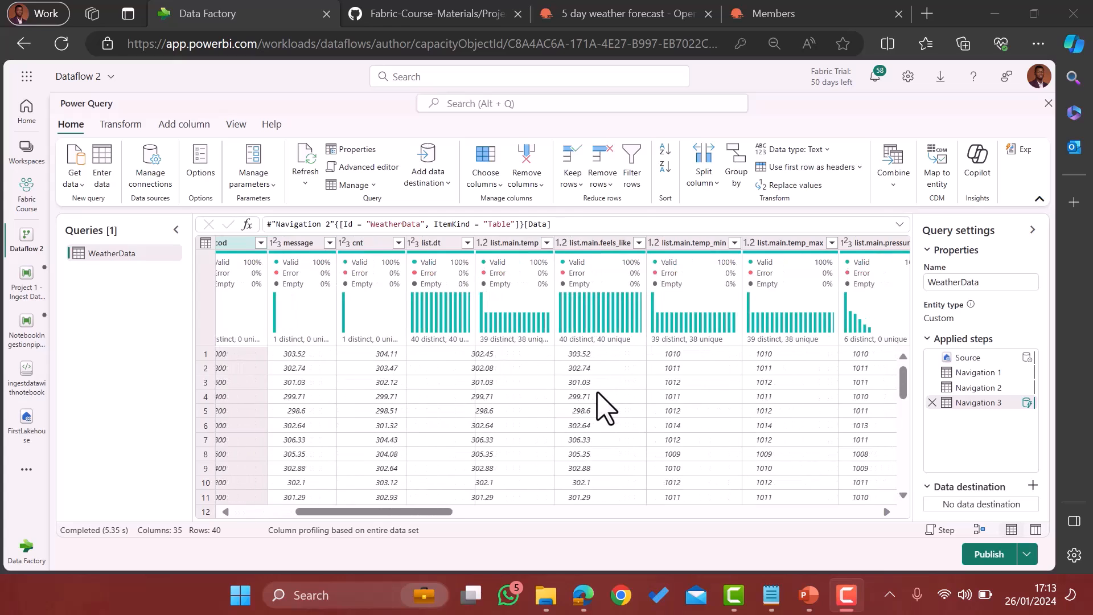
pyautogui.hscroll(2, 603, 404)
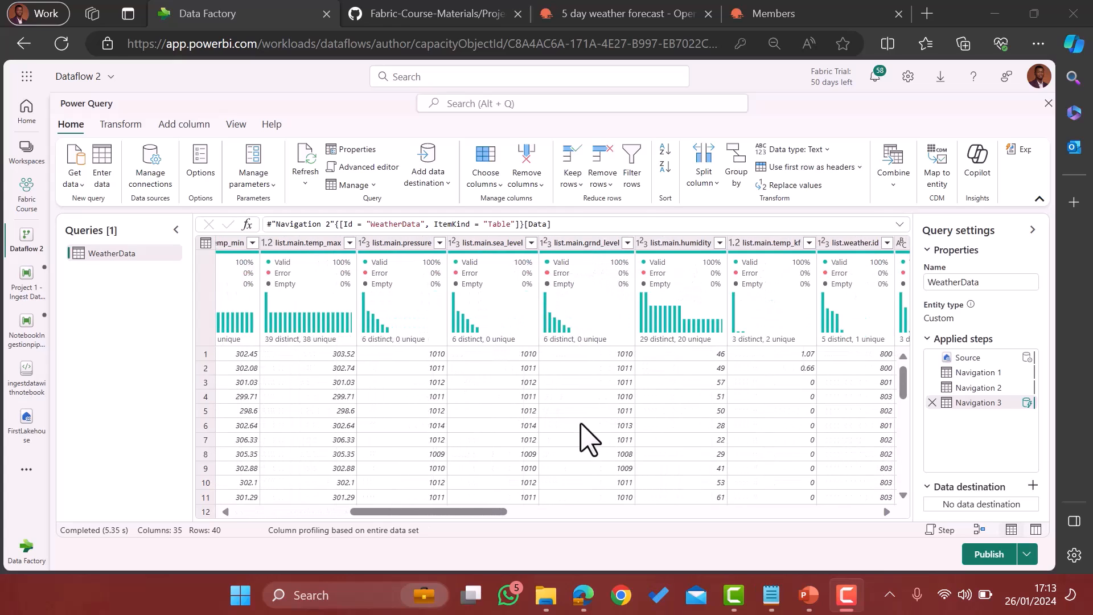
pyautogui.hscroll(8, 586, 438)
pyautogui.hscroll(3, 586, 438)
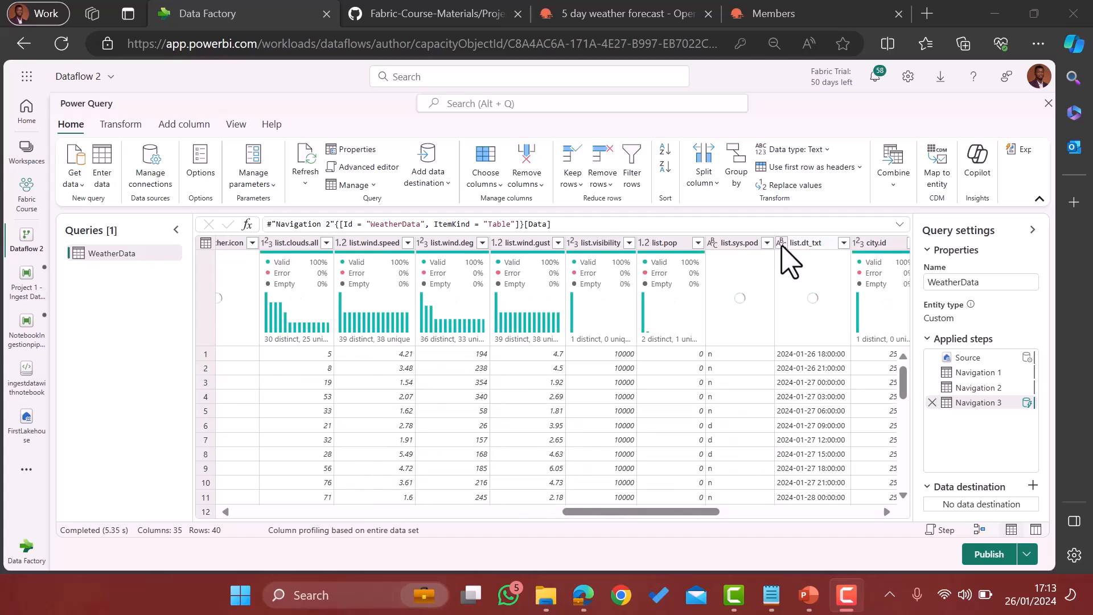
pyautogui.click(781, 243)
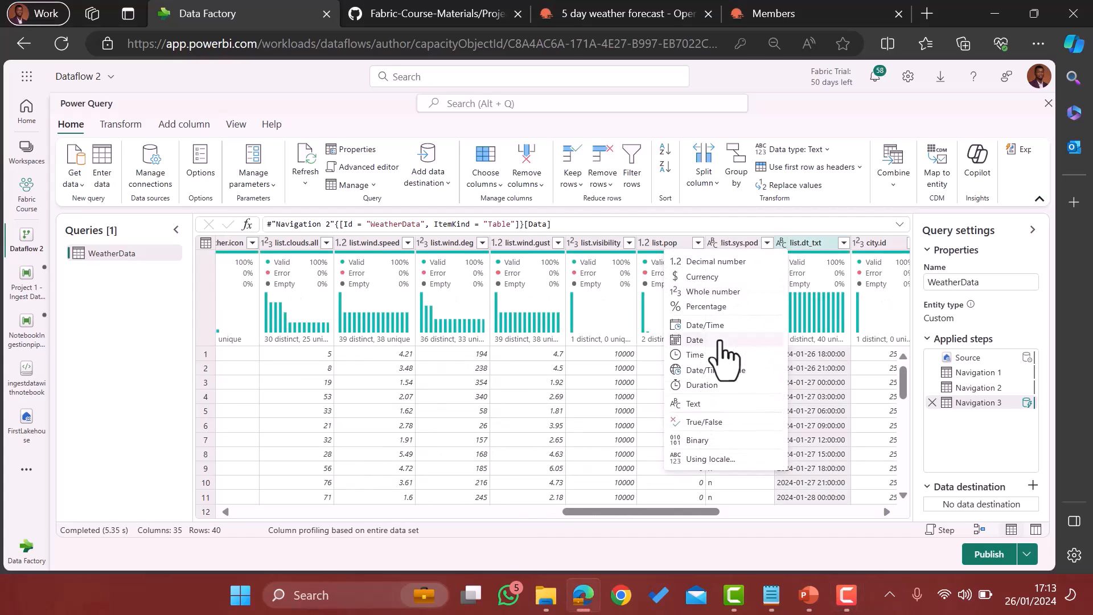
pyautogui.click(701, 327)
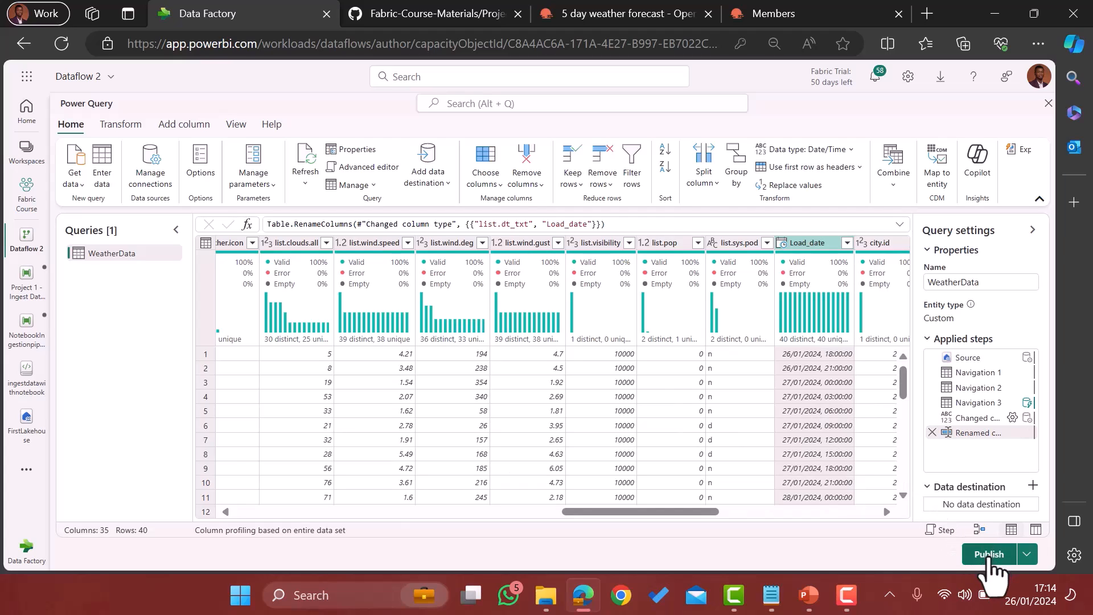
# - Rename the dataflow as Transforming API data
pyautogui.click(85, 79)
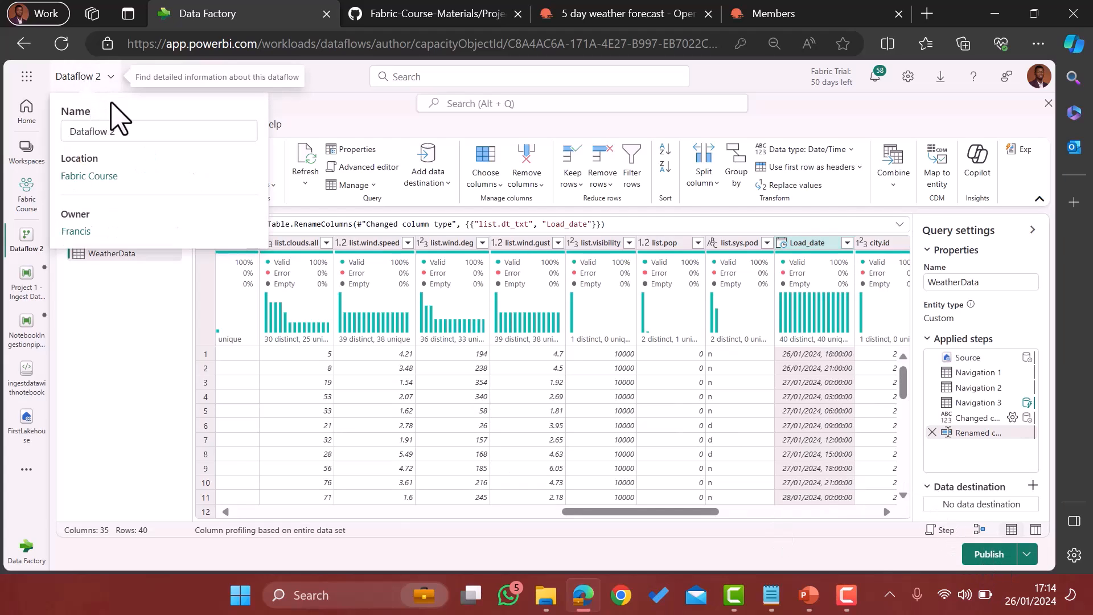
pyautogui.doubleClick(121, 132)
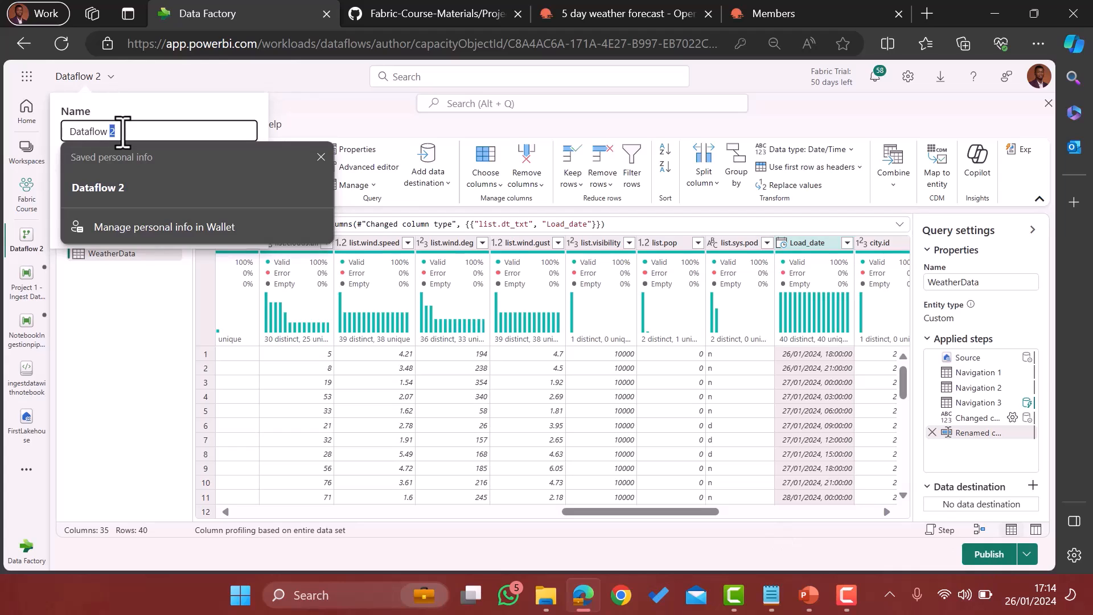
pyautogui.write('Transfor')
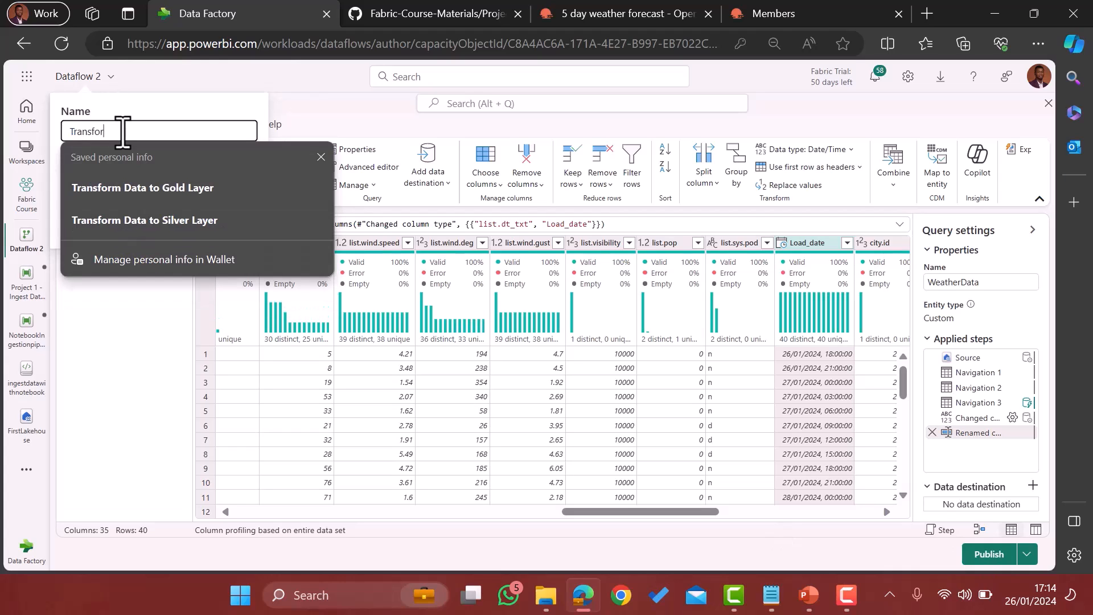
pyautogui.write('ming API dat')
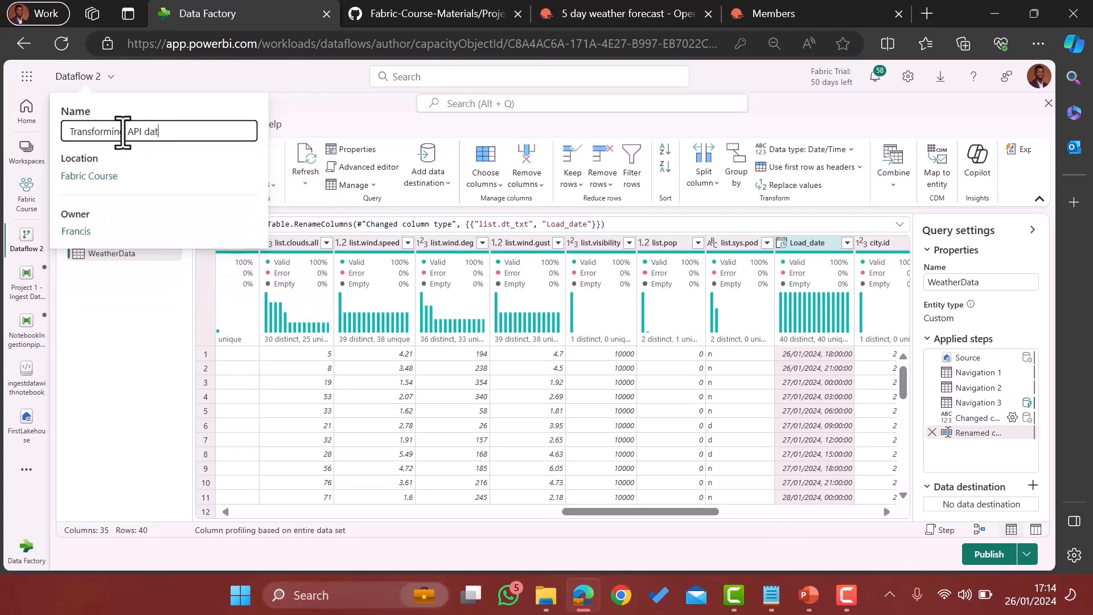
pyautogui.write('a')
pyautogui.press('Return')
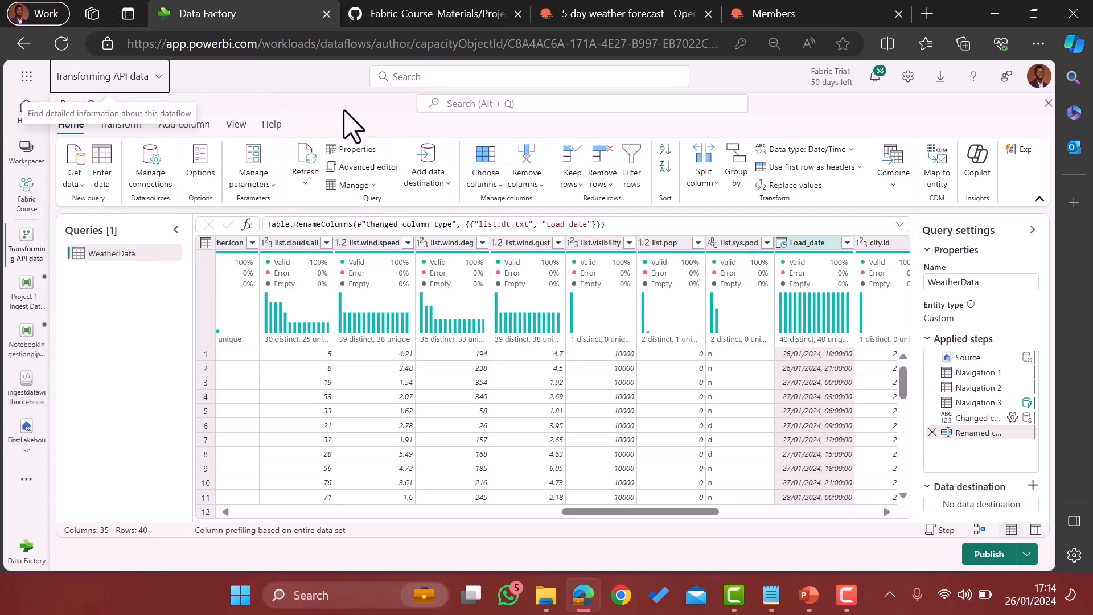
# - Add a Lakehouse data destination to the WeatherData query using the Lakehouse (none) connection
pyautogui.click(446, 181)
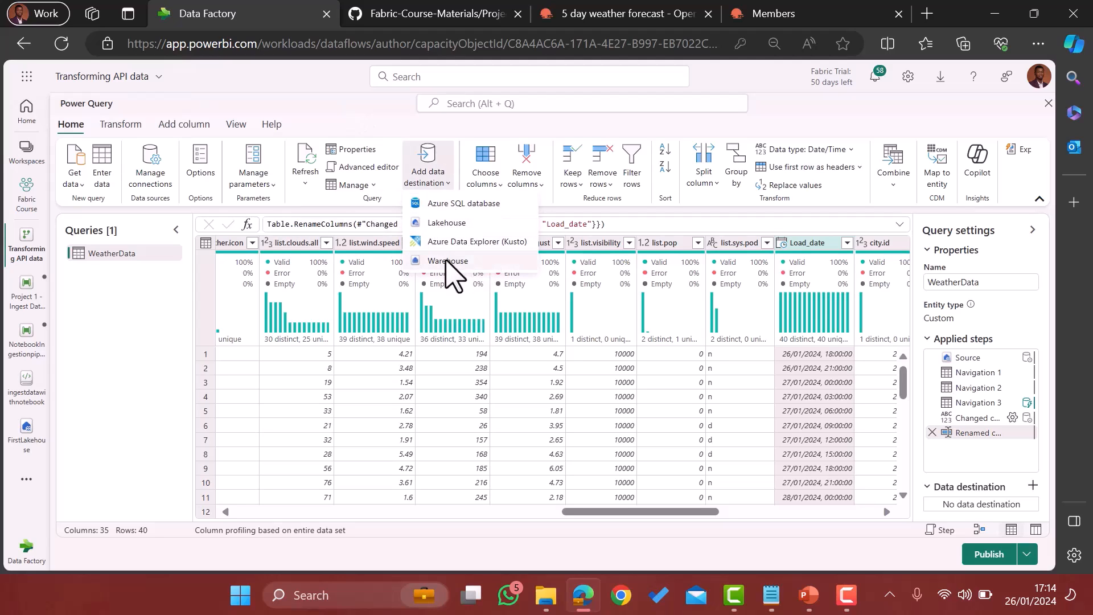
pyautogui.click(454, 221)
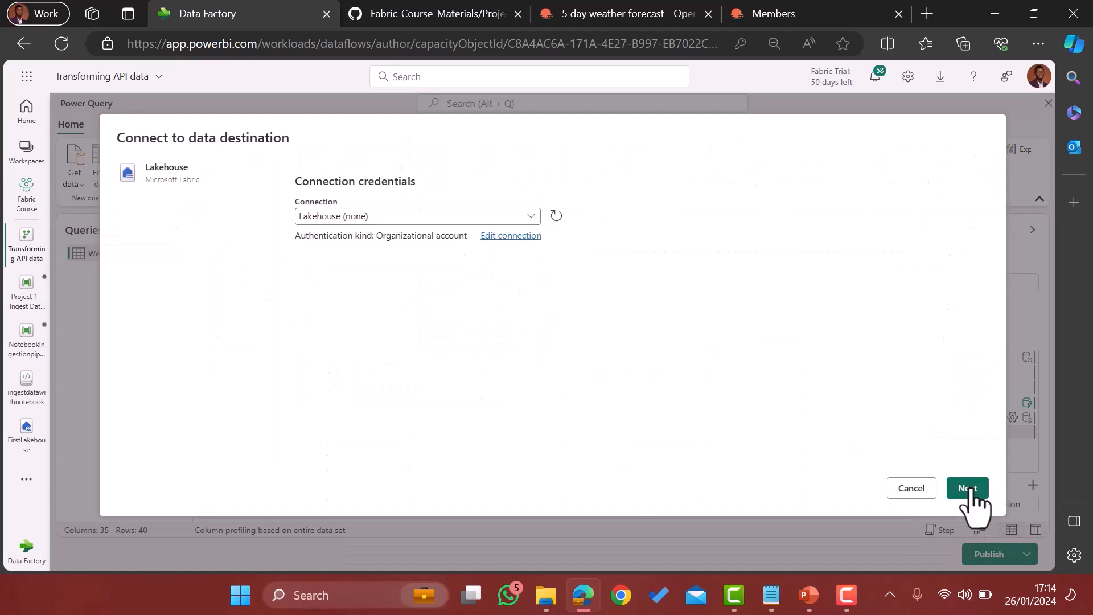
pyautogui.click(968, 489)
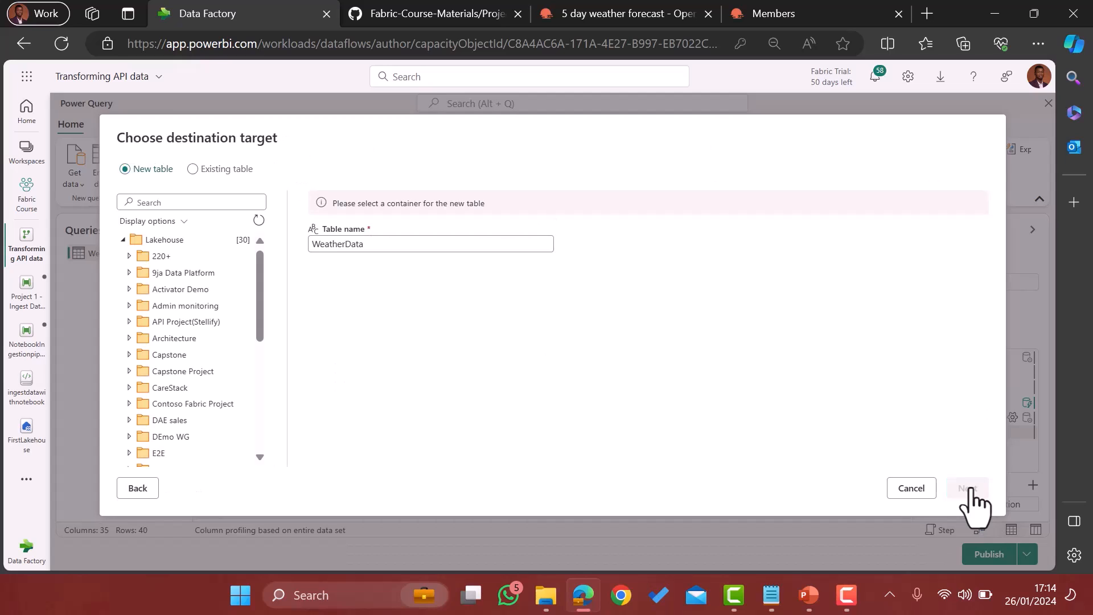
# - Target a new table named TransformedWeatherData in FirstLakehouse of the Fabric Course workspace as the destination
pyautogui.scroll(-3, 188, 409)
pyautogui.scroll(-1, 188, 410)
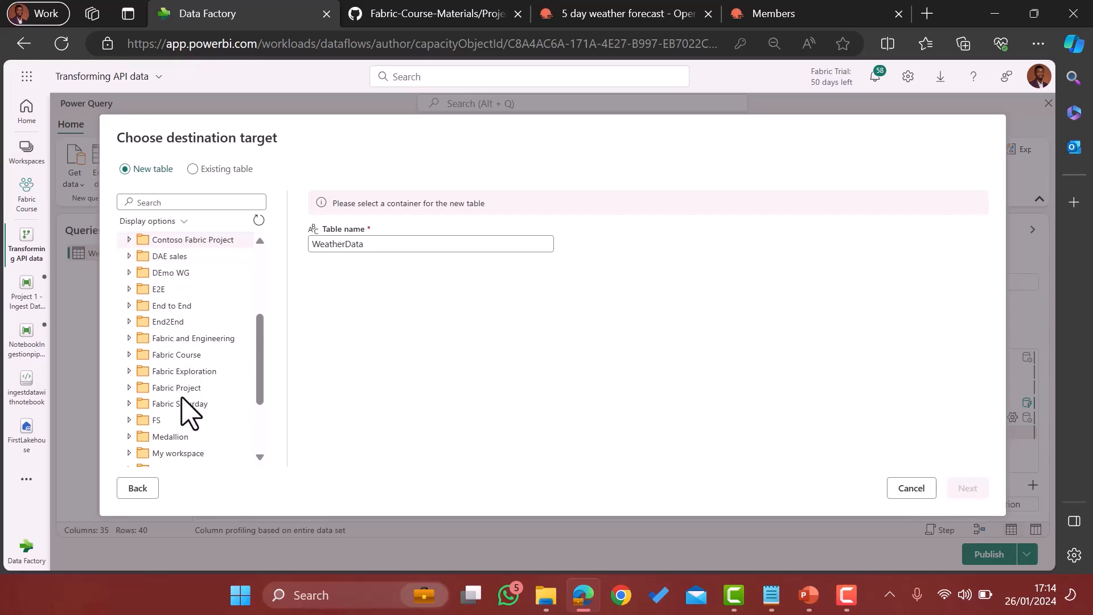
pyautogui.scroll(-2, 188, 411)
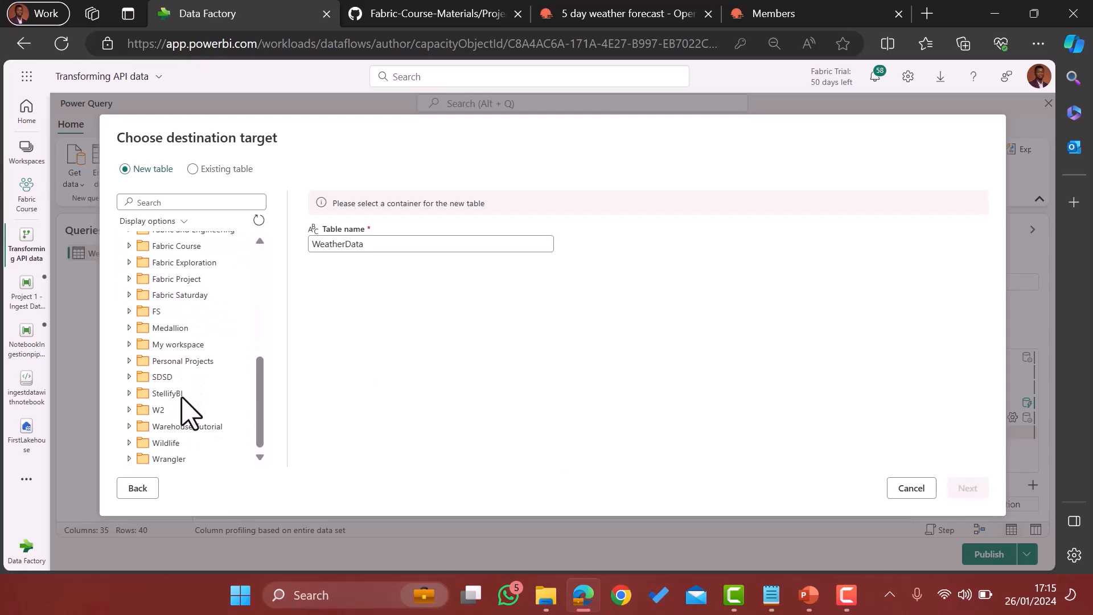
pyautogui.click(130, 246)
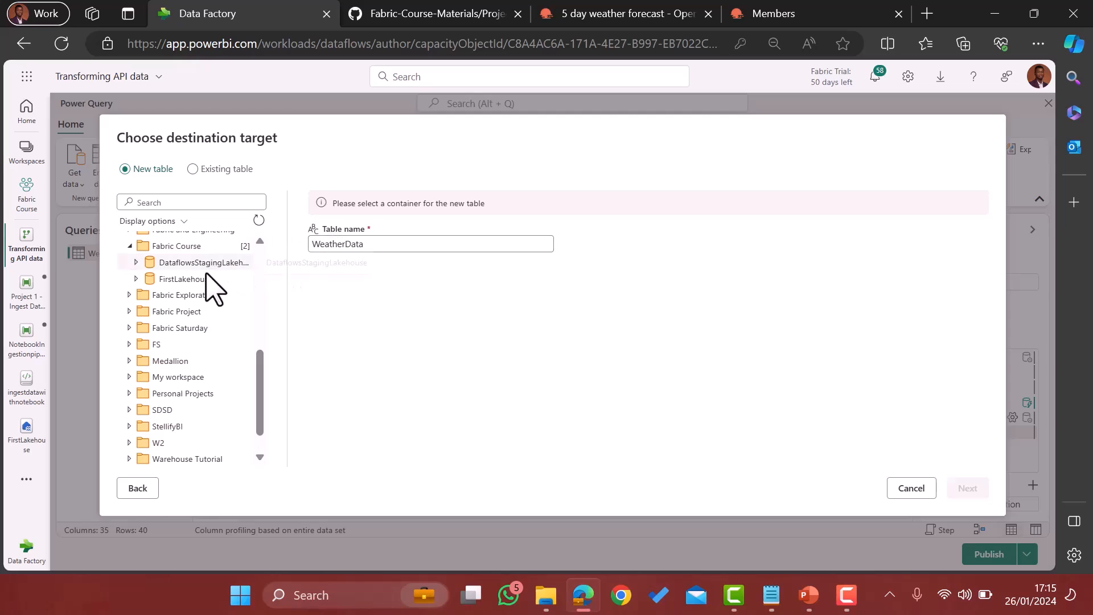
pyautogui.click(164, 279)
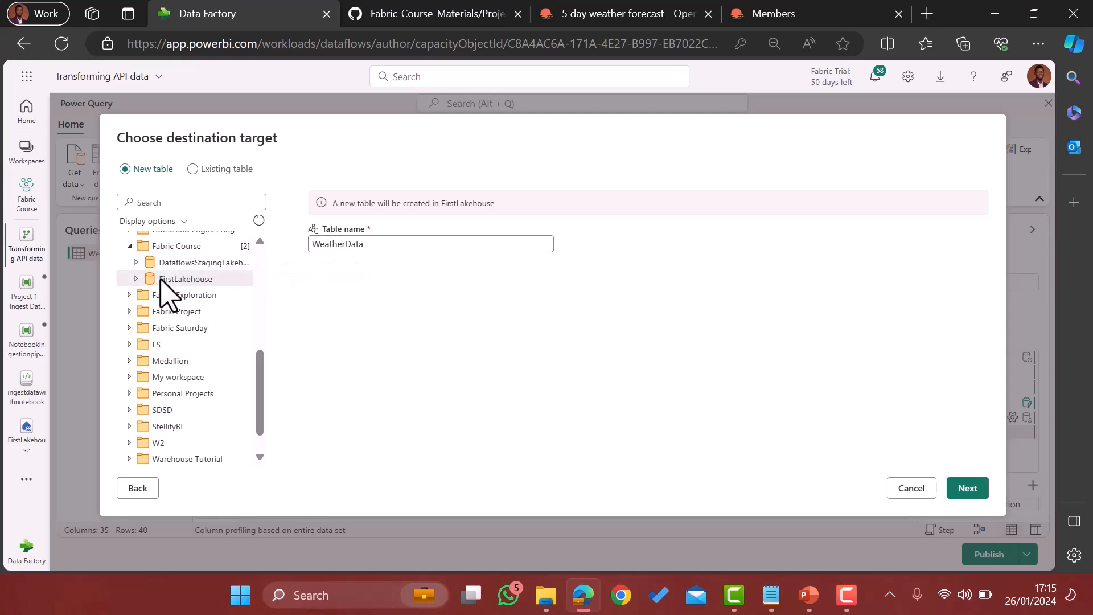
pyautogui.click(318, 244)
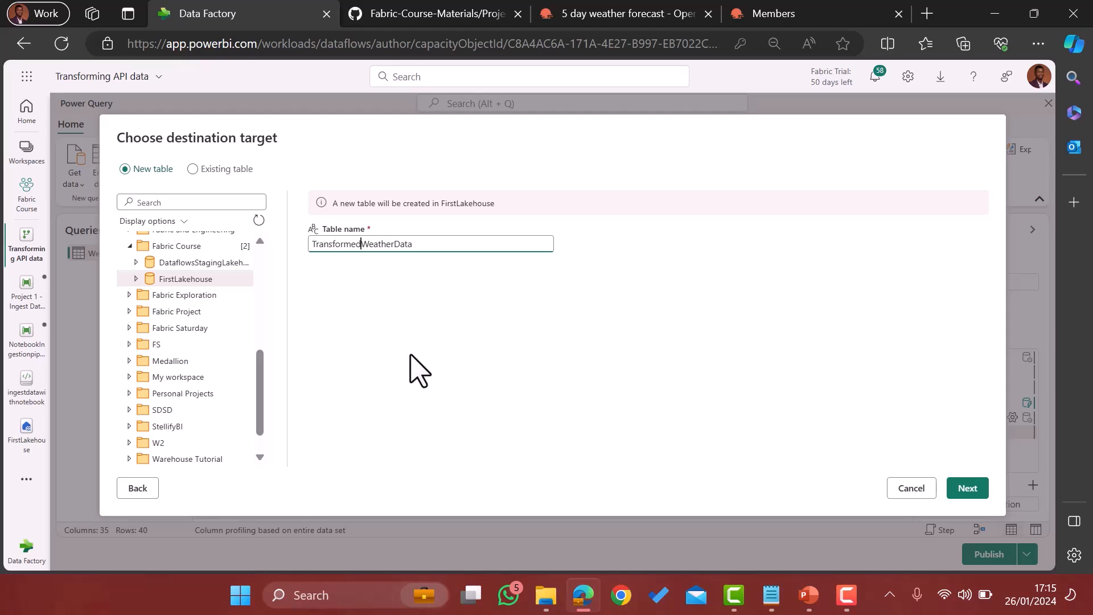
pyautogui.click(979, 491)
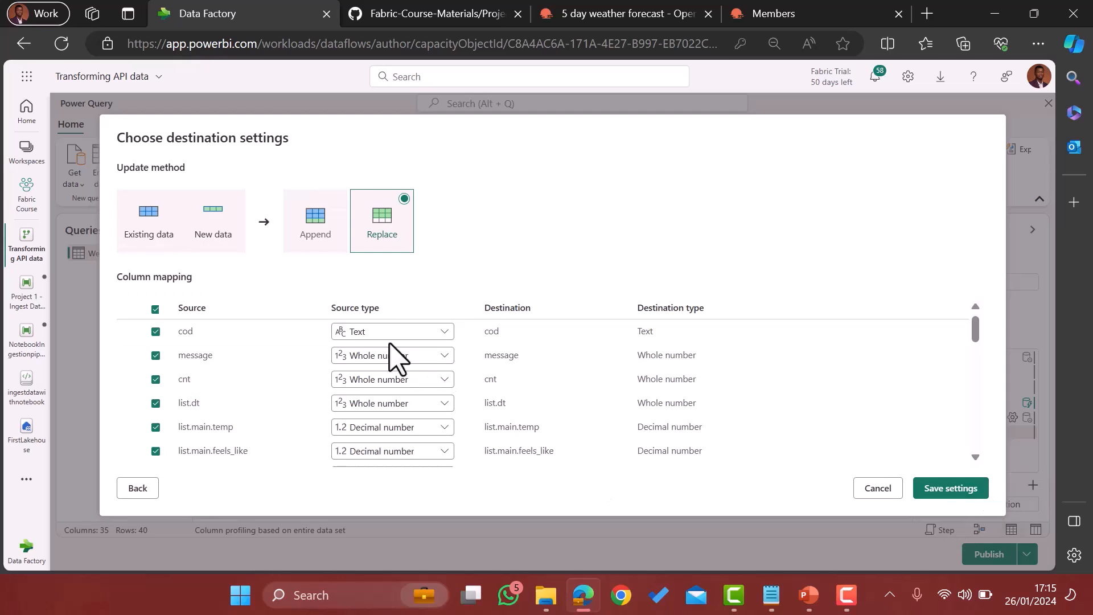
# - Review the destination column mapping and save the destination settings with the Replace update method
pyautogui.scroll(-2, 589, 413)
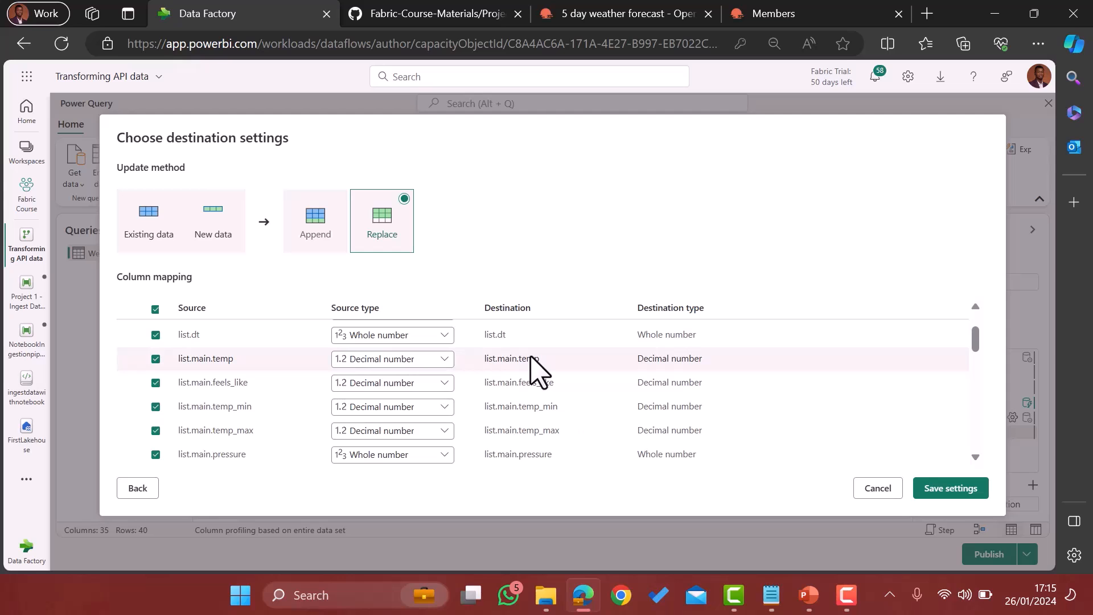
pyautogui.scroll(-10, 858, 409)
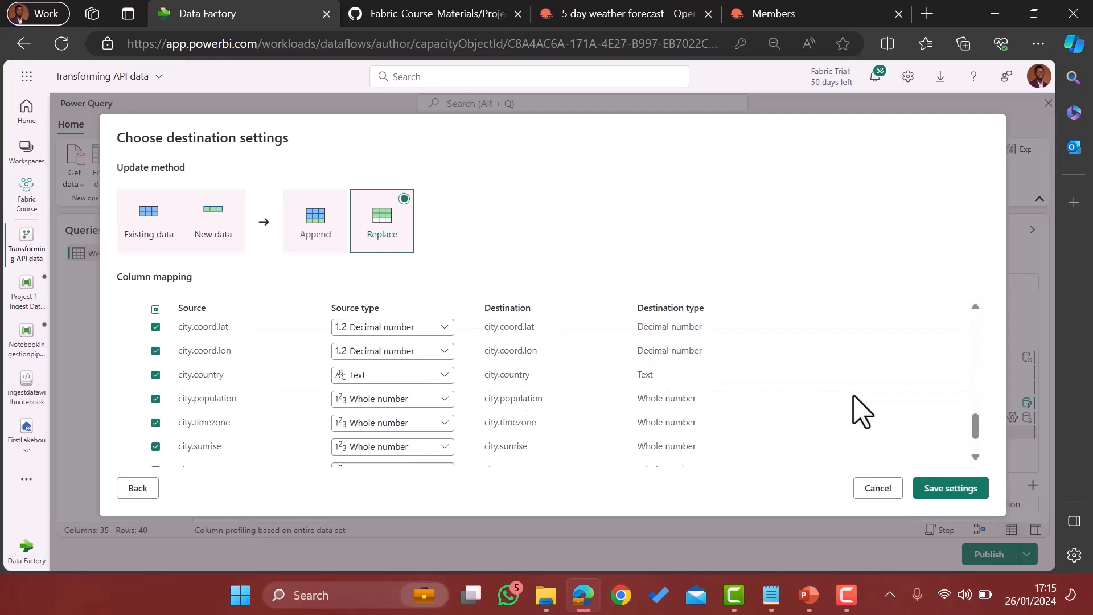
pyautogui.scroll(-2, 858, 410)
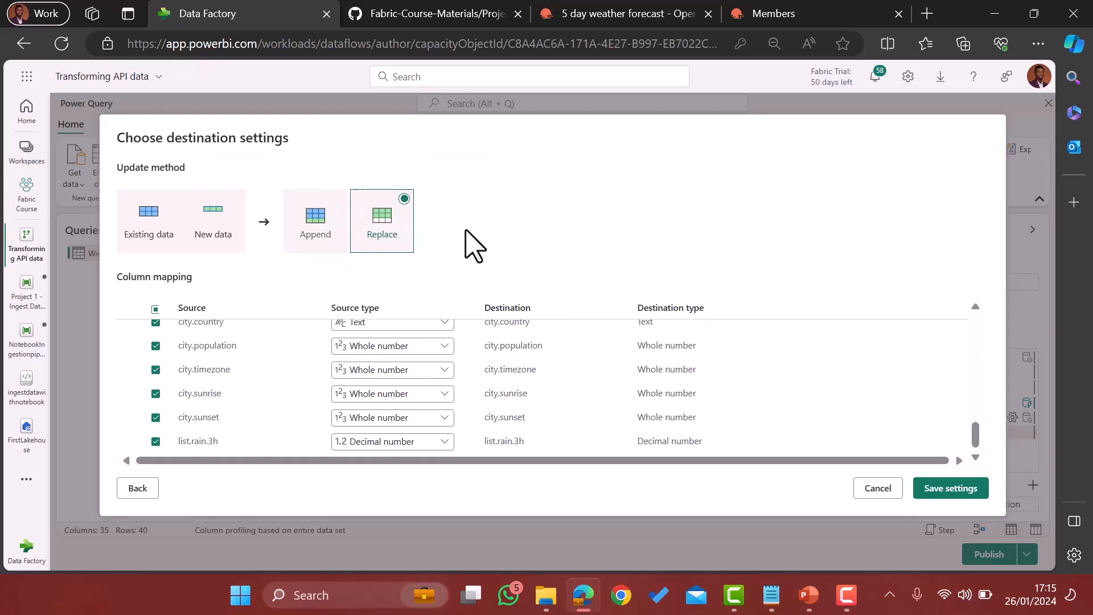
pyautogui.click(962, 491)
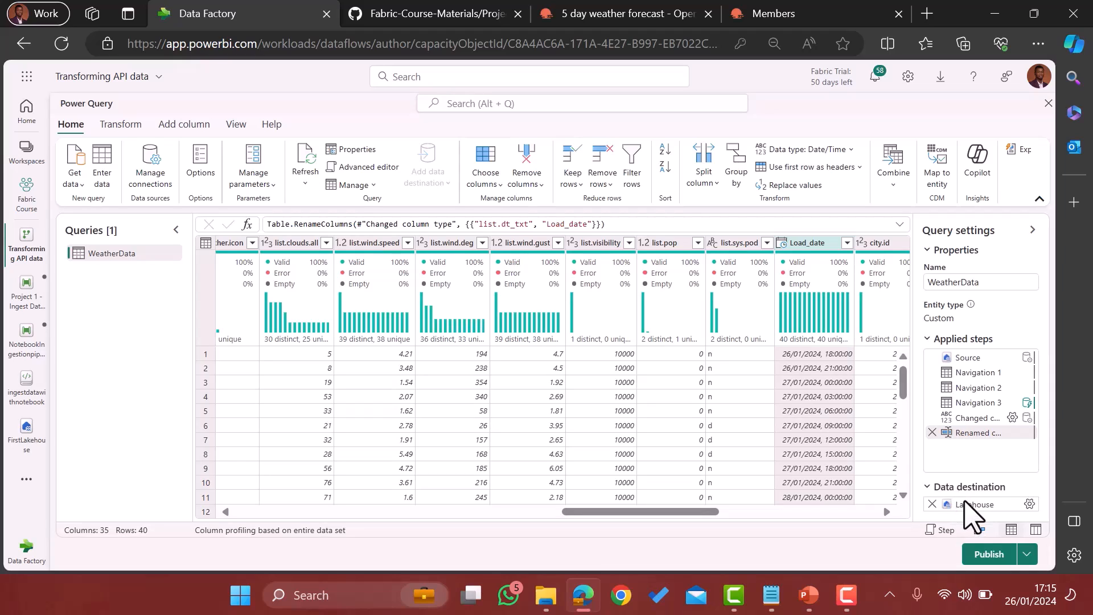
pyautogui.moveTo(969, 505)
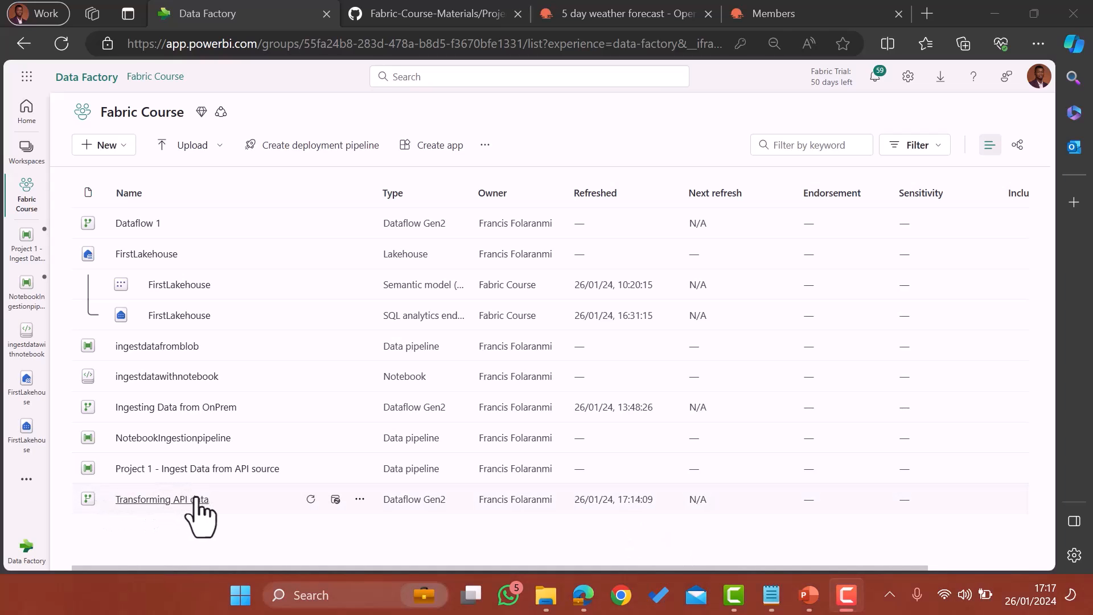
# - Open FirstLakehouse from the Fabric Course workspace, refresh its Tables folder and widen the explorer to read the table names
pyautogui.click(136, 255)
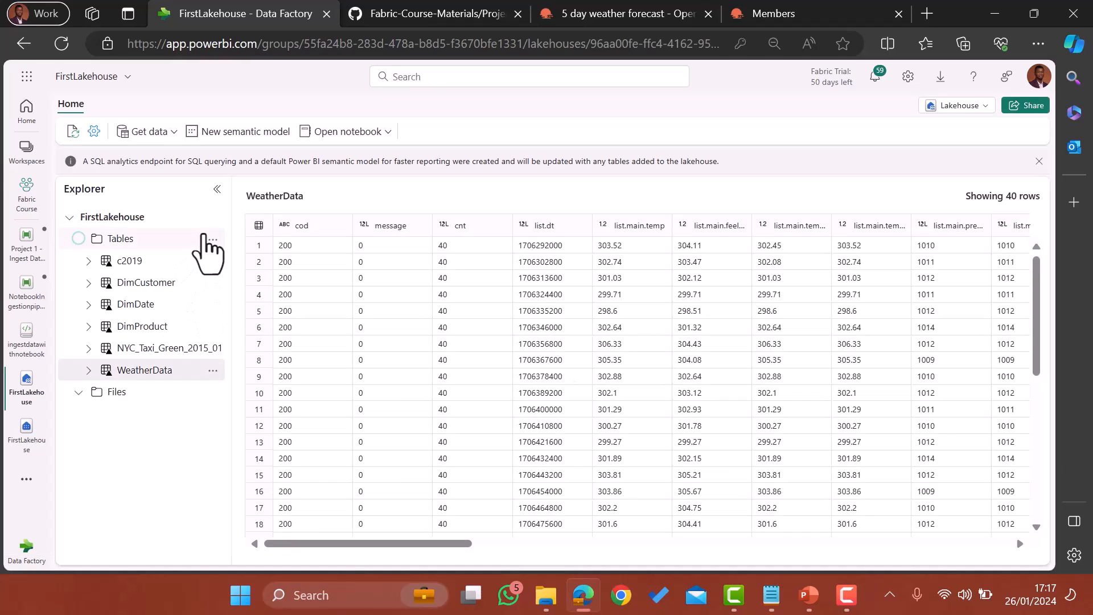
pyautogui.click(212, 239)
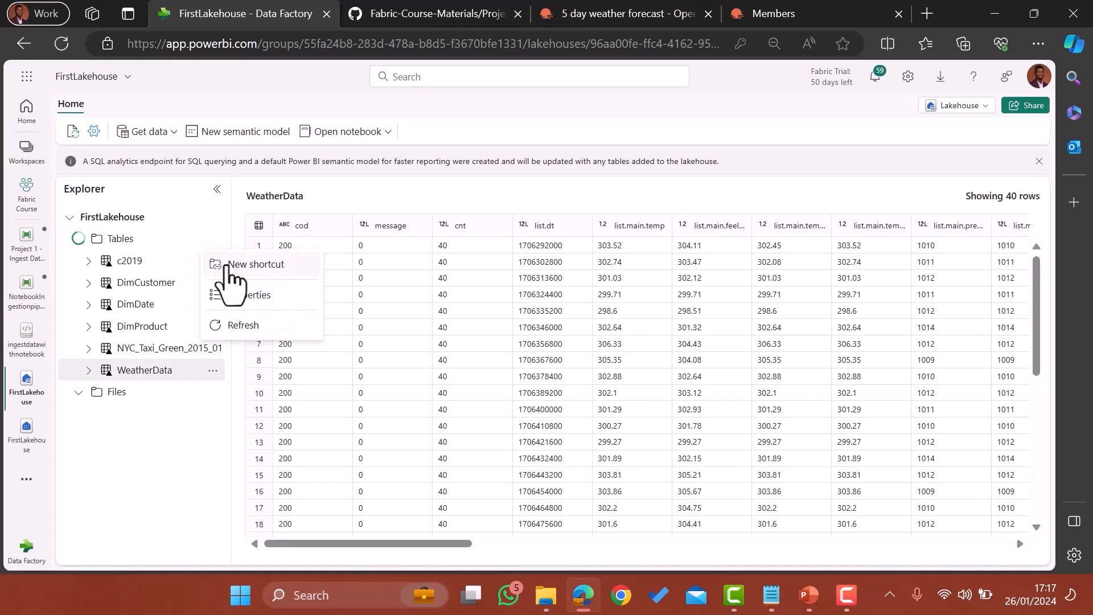
pyautogui.click(252, 326)
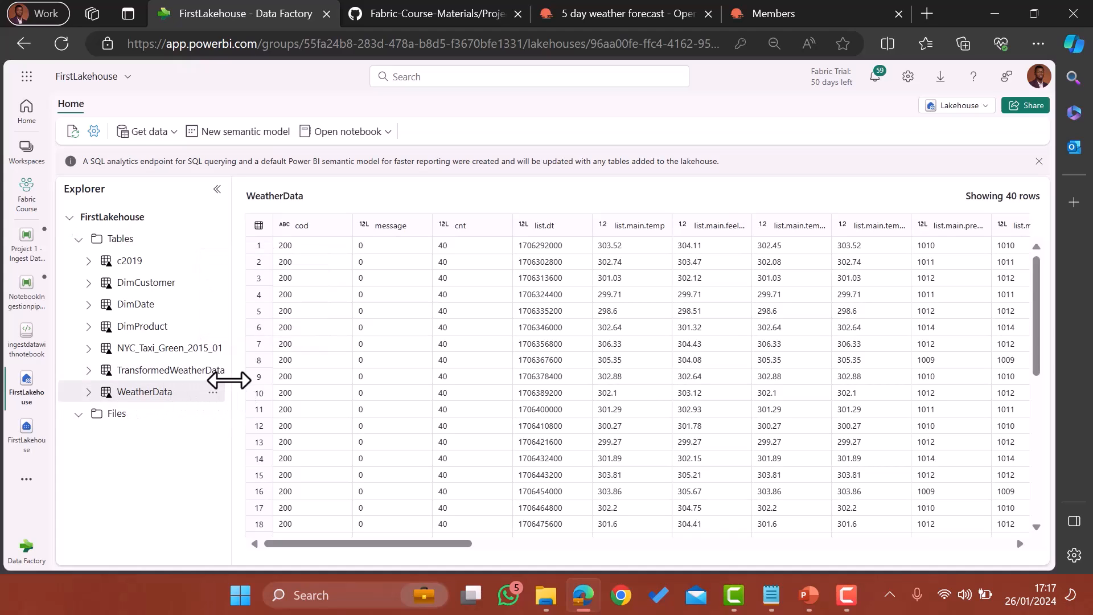
pyautogui.moveTo(229, 380); pyautogui.dragTo(256, 380)
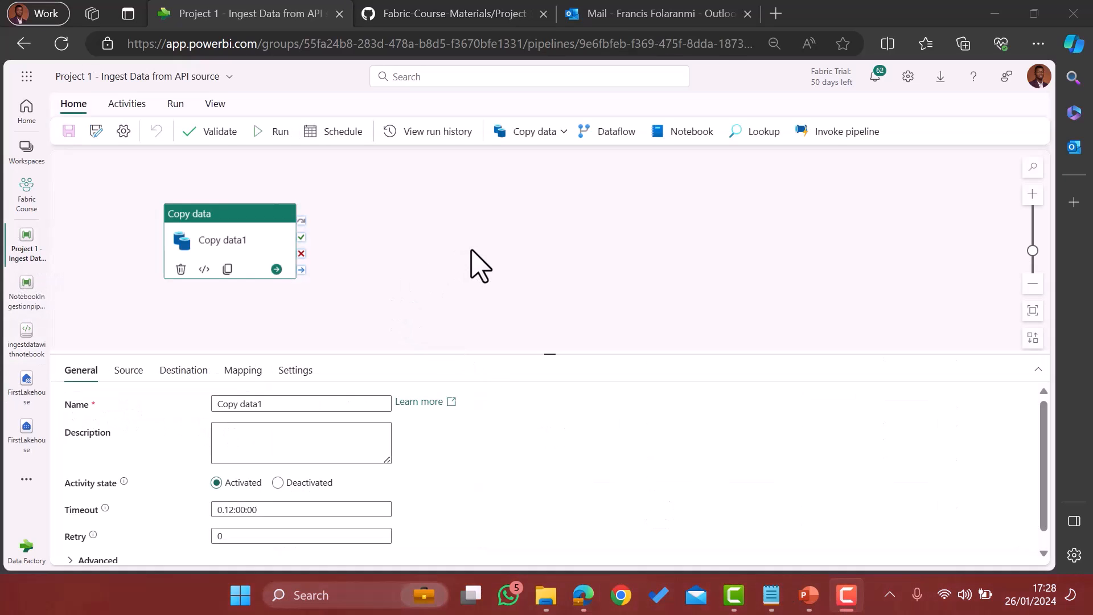
# - Add a Dataflow activity beside Copy data1 in the pipeline and set it to run the Transforming API data dataflow
pyautogui.click(127, 104)
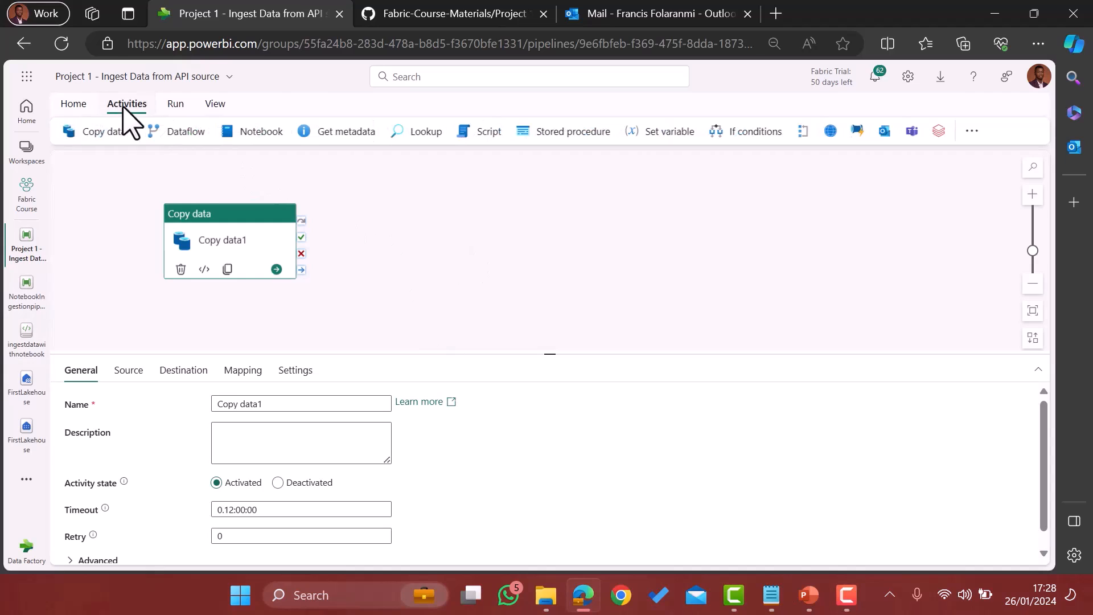
pyautogui.click(170, 137)
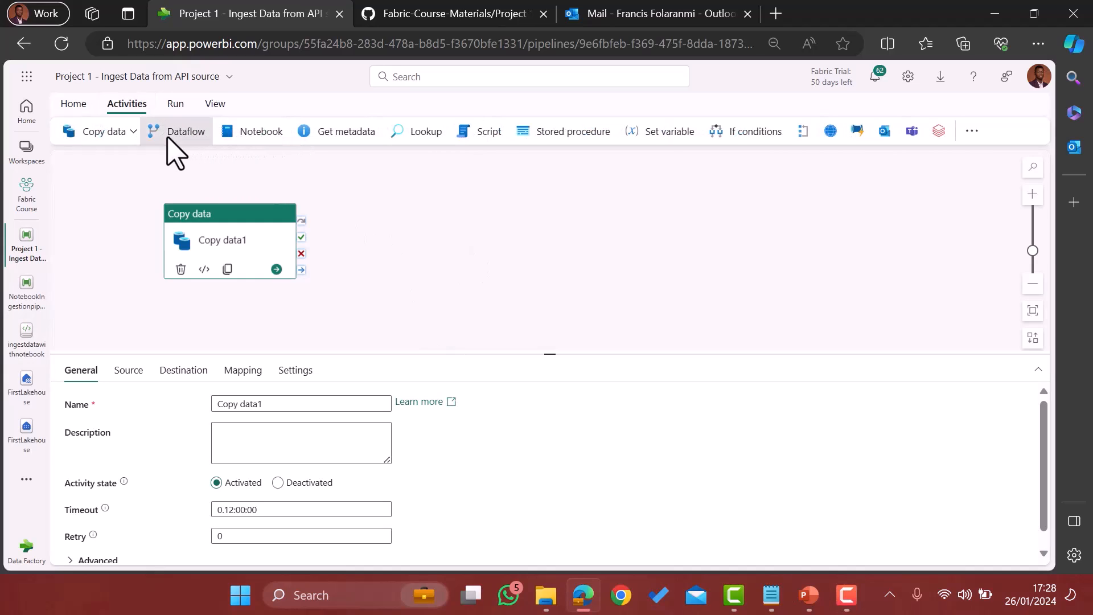
pyautogui.moveTo(384, 213); pyautogui.dragTo(436, 229)
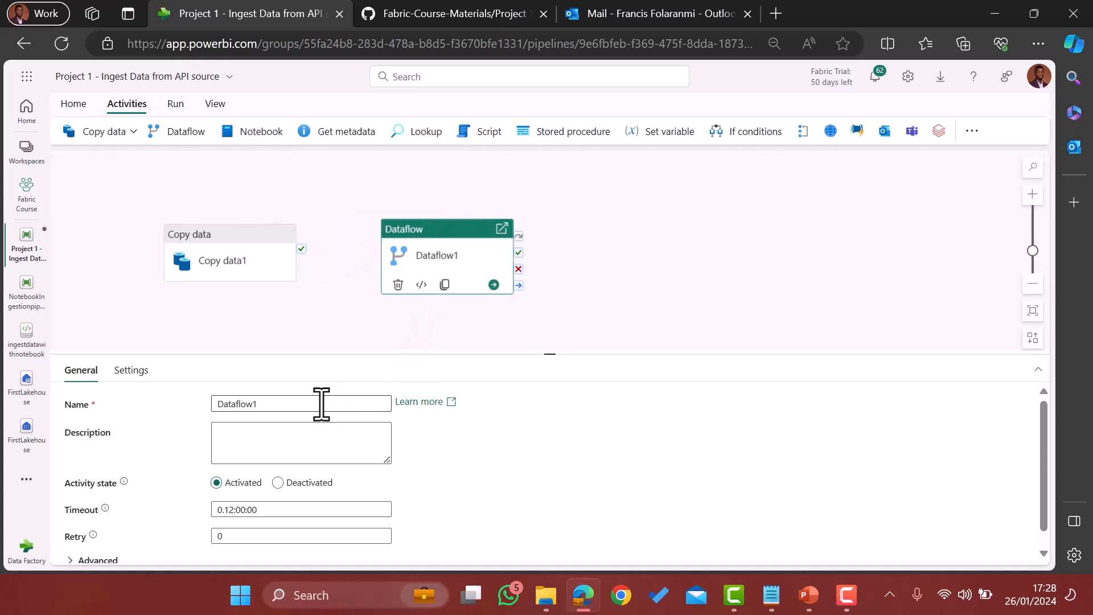
pyautogui.click(132, 371)
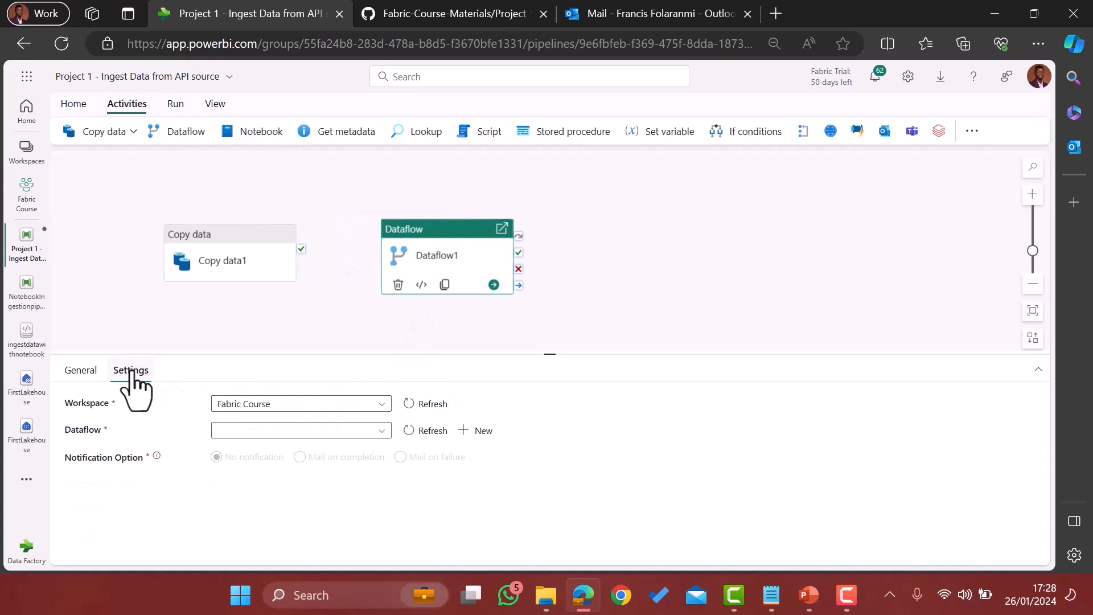
pyautogui.click(383, 431)
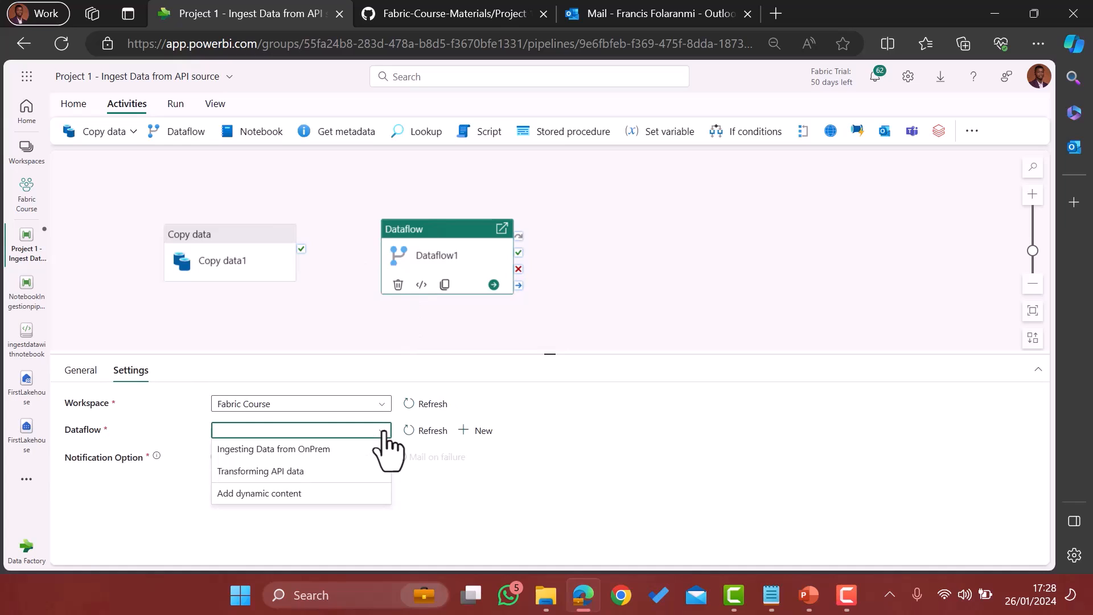
pyautogui.click(271, 473)
# - Move Copy data1 away from the Dataflow activity and link its on-success output to Dataflow1
pyautogui.click(216, 236)
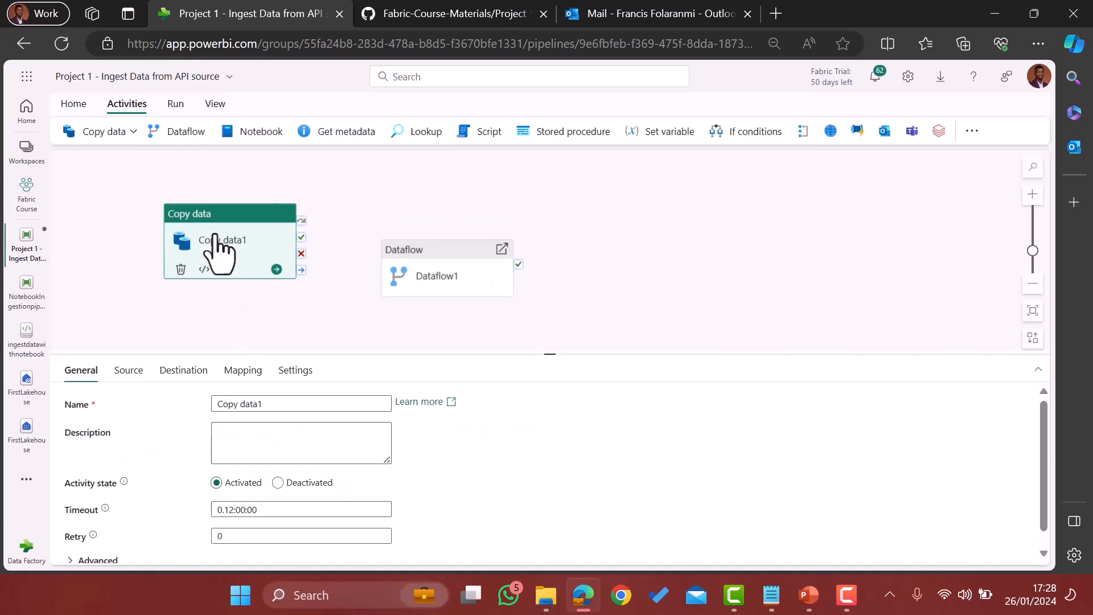
pyautogui.moveTo(219, 239); pyautogui.dragTo(181, 243)
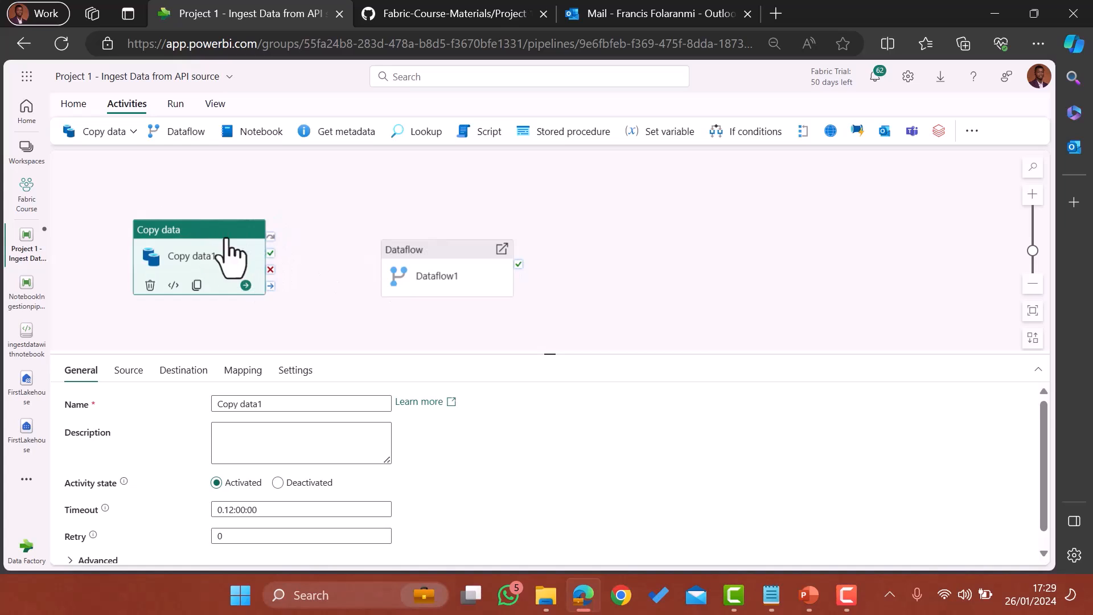
pyautogui.moveTo(271, 253); pyautogui.dragTo(381, 266)
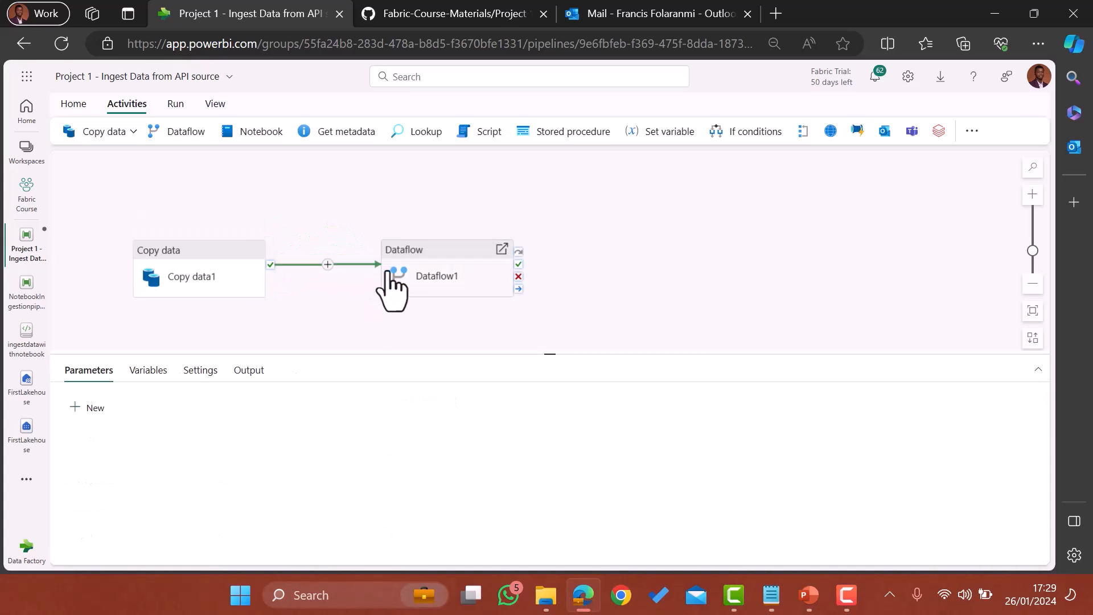
# - Rename the copy activity as Copy data from API and the dataflow activity as Dataflow for API Data cleaning
pyautogui.moveTo(195, 260); pyautogui.dragTo(192, 195)
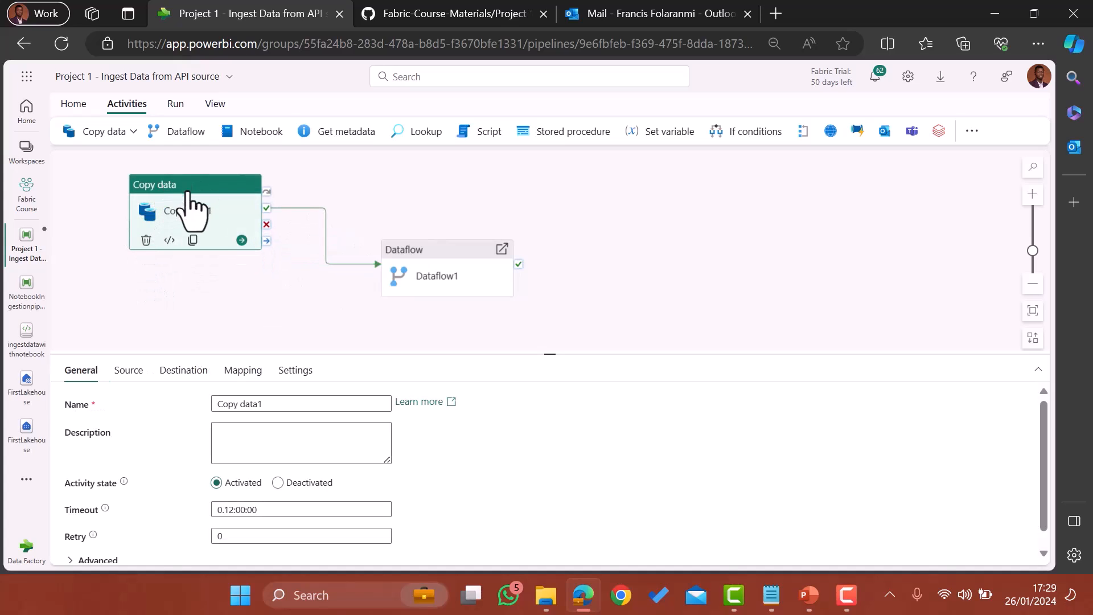
pyautogui.click(274, 406)
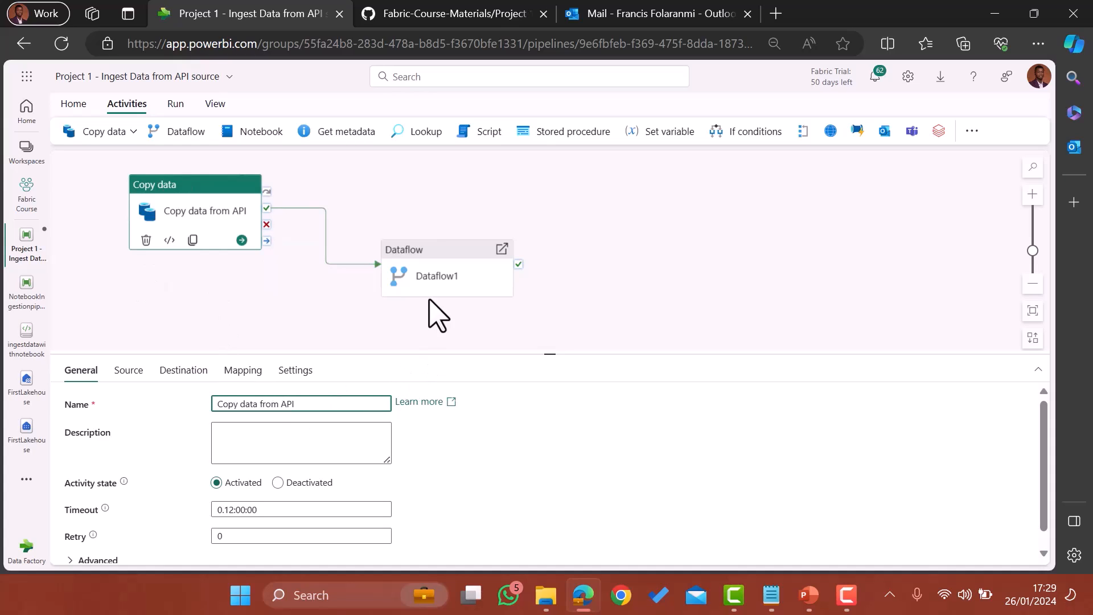
pyautogui.click(420, 276)
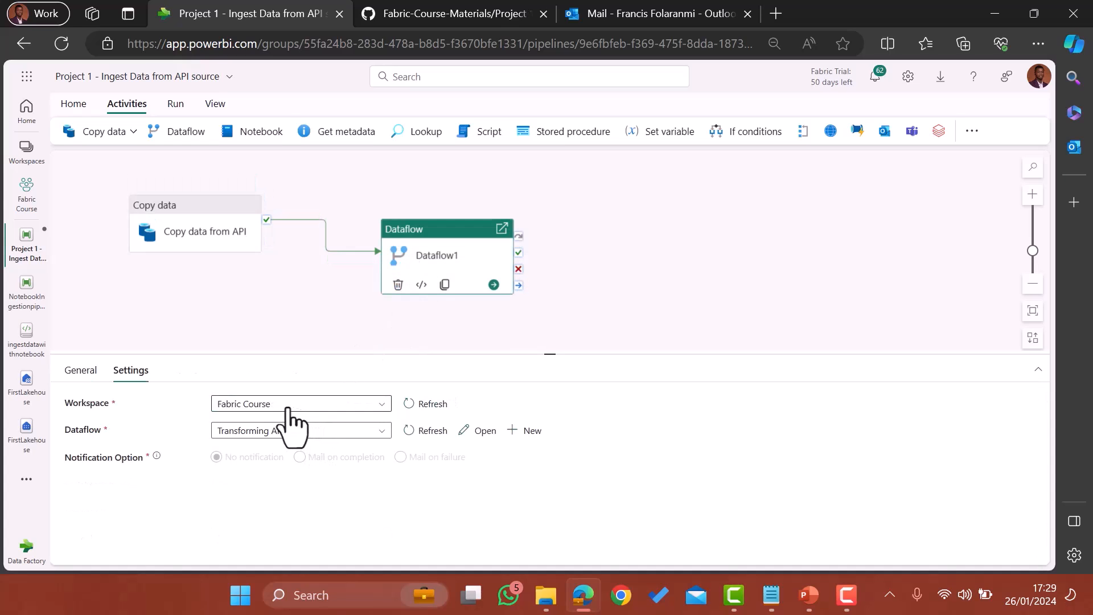
pyautogui.click(80, 373)
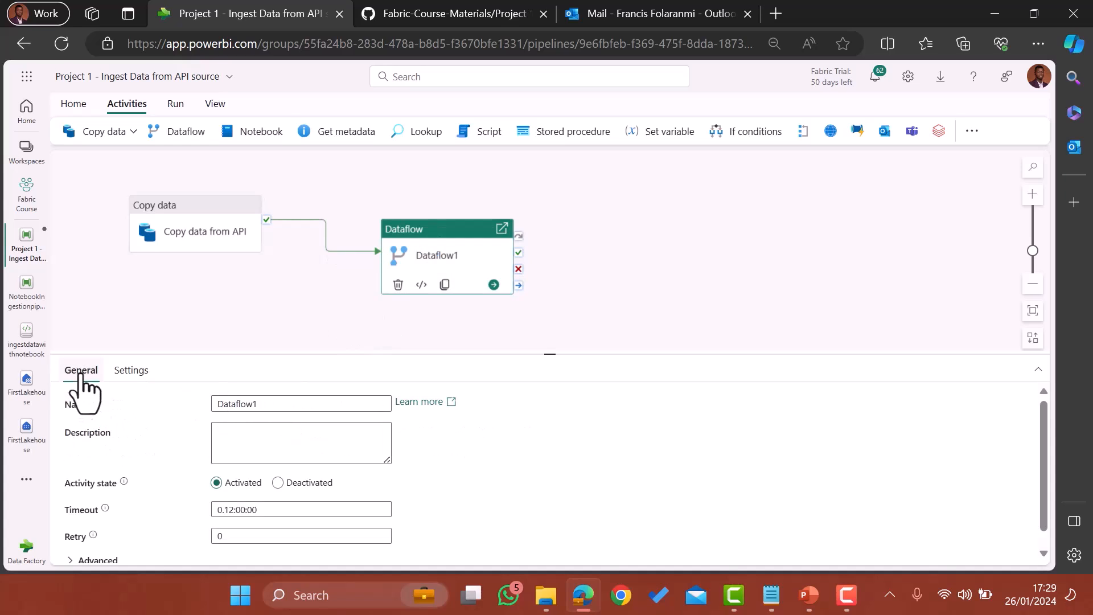
pyautogui.click(280, 403)
pyautogui.press('BackSpace')
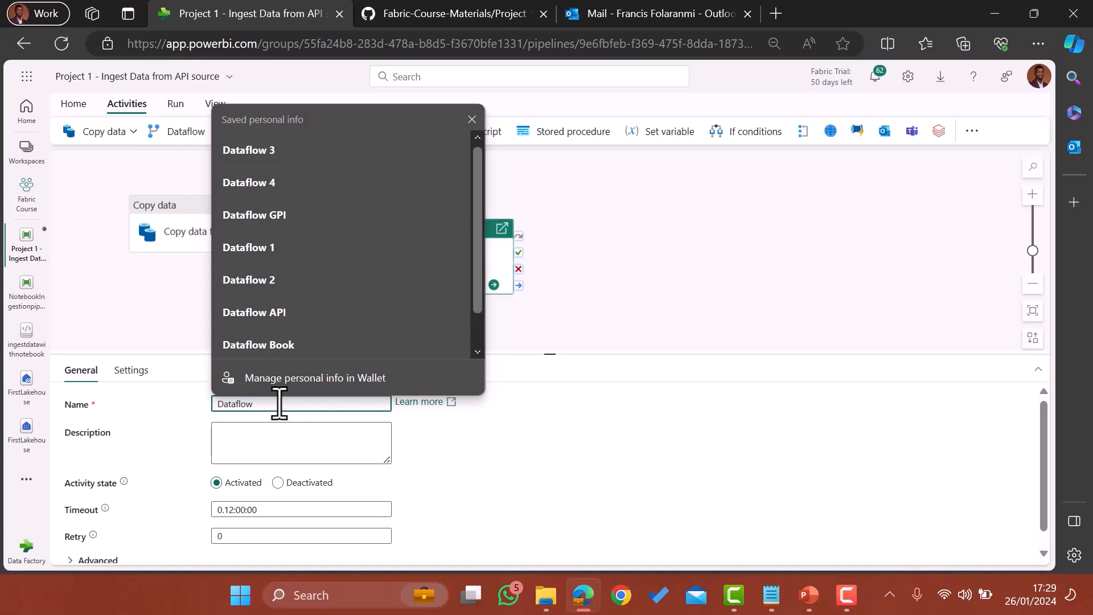
pyautogui.write('fir')
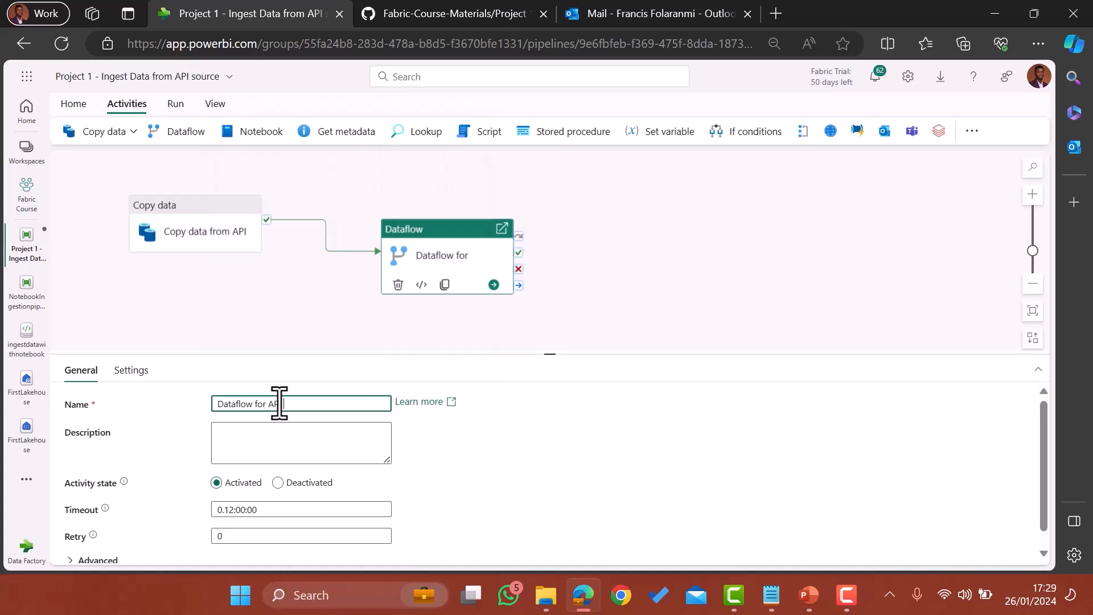
pyautogui.write(' API Data cleaning')
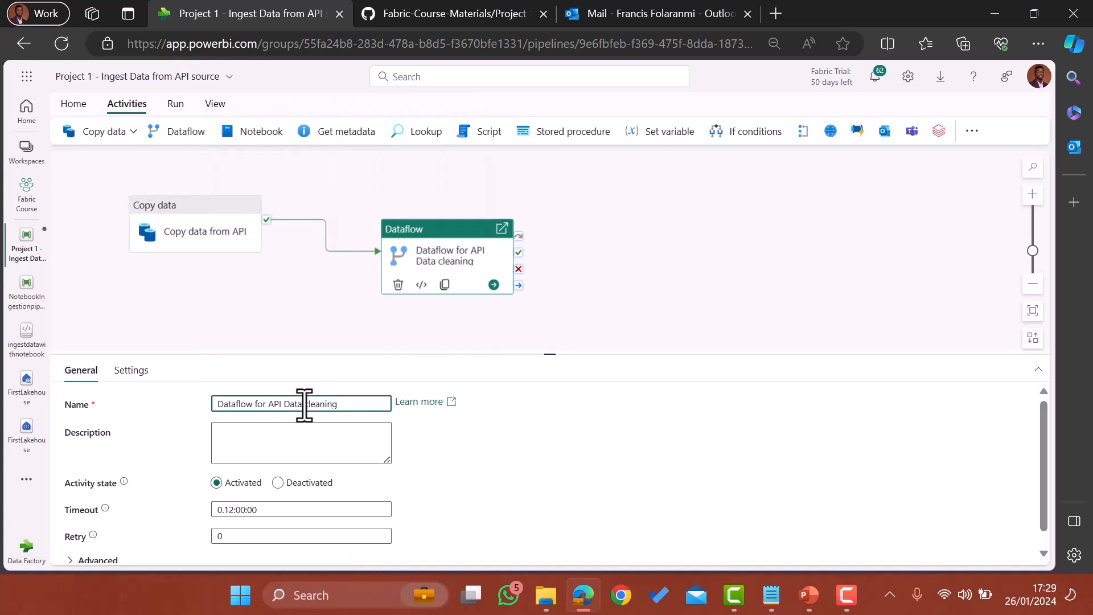
pyautogui.click(324, 305)
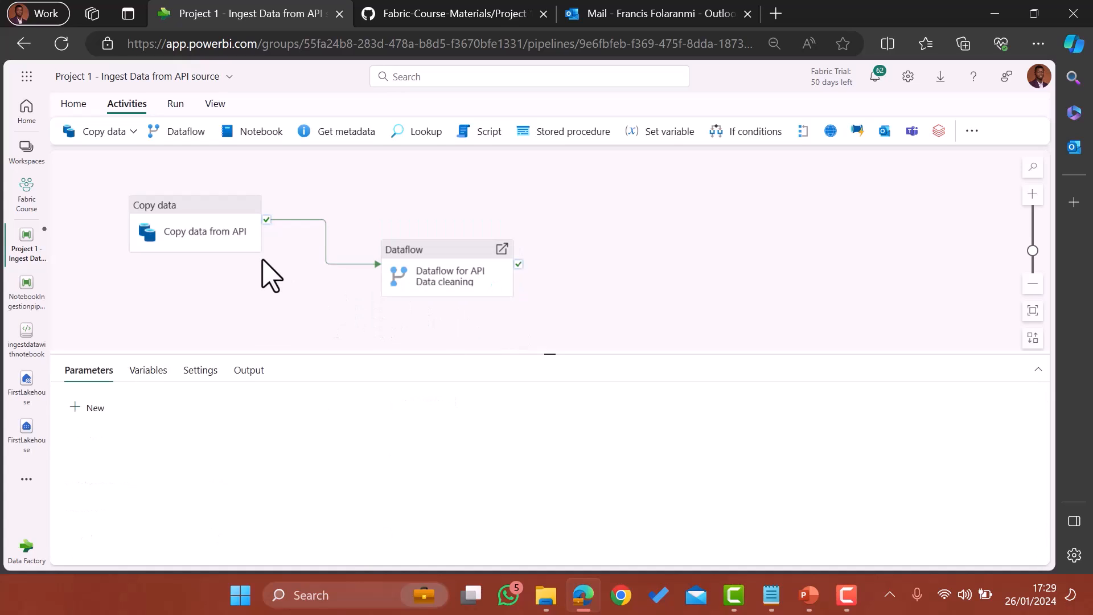
# - Rearrange the copy and dataflow activities so they sit roughly side by side on the pipeline canvas
pyautogui.click(192, 218)
pyautogui.moveTo(191, 215); pyautogui.dragTo(185, 243)
pyautogui.moveTo(426, 250); pyautogui.dragTo(398, 241)
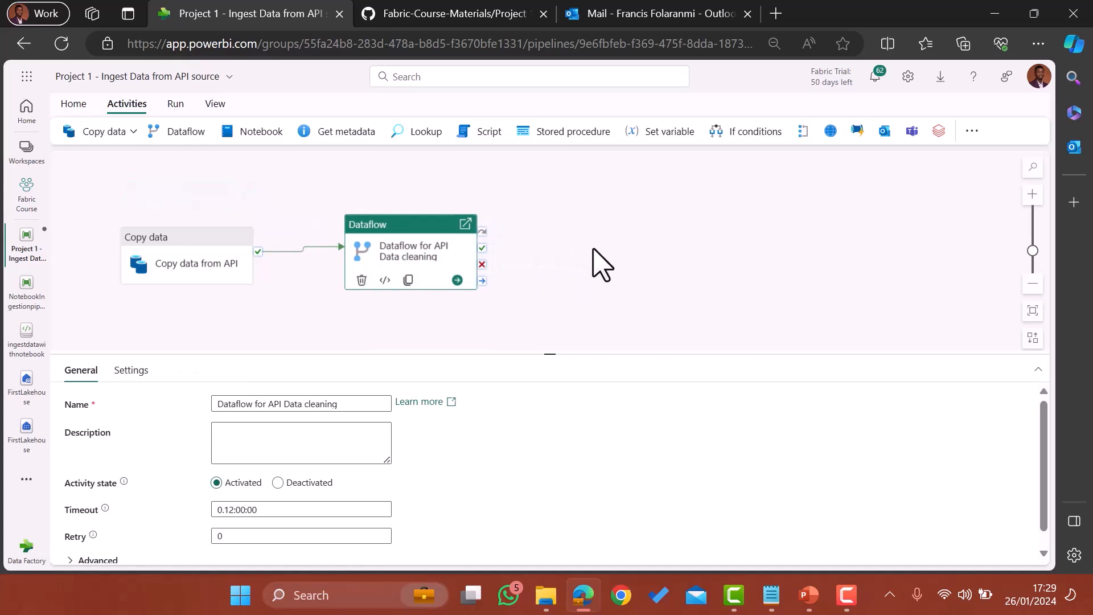
# - Add an Office 365 Outlook activity beyond the dataflow activity and link the dataflow's on-fail output to it
pyautogui.click(594, 263)
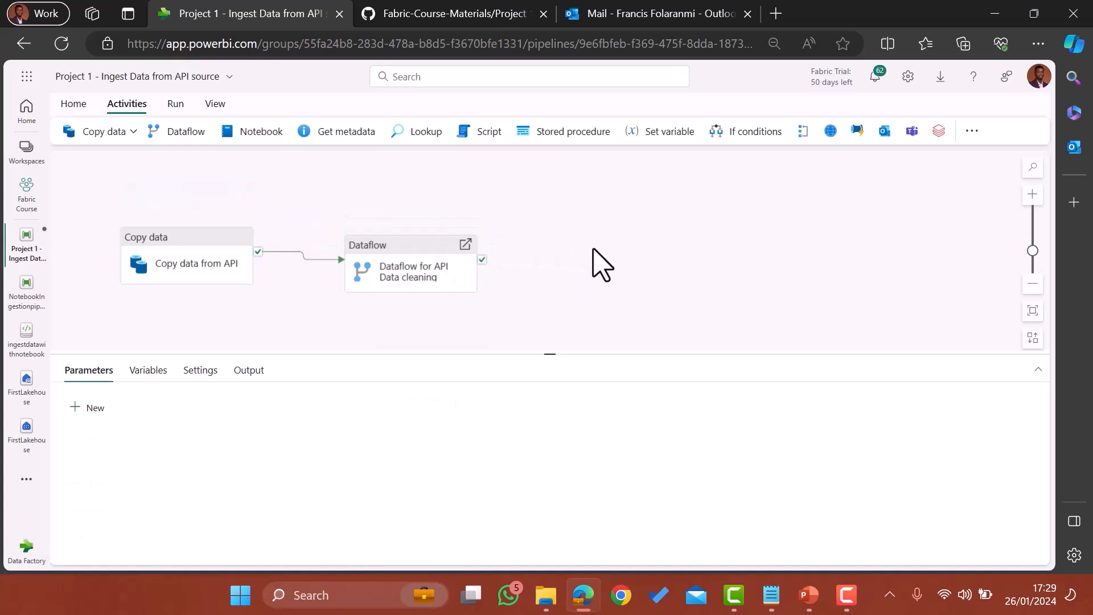
pyautogui.moveTo(497, 265)
pyautogui.click(884, 132)
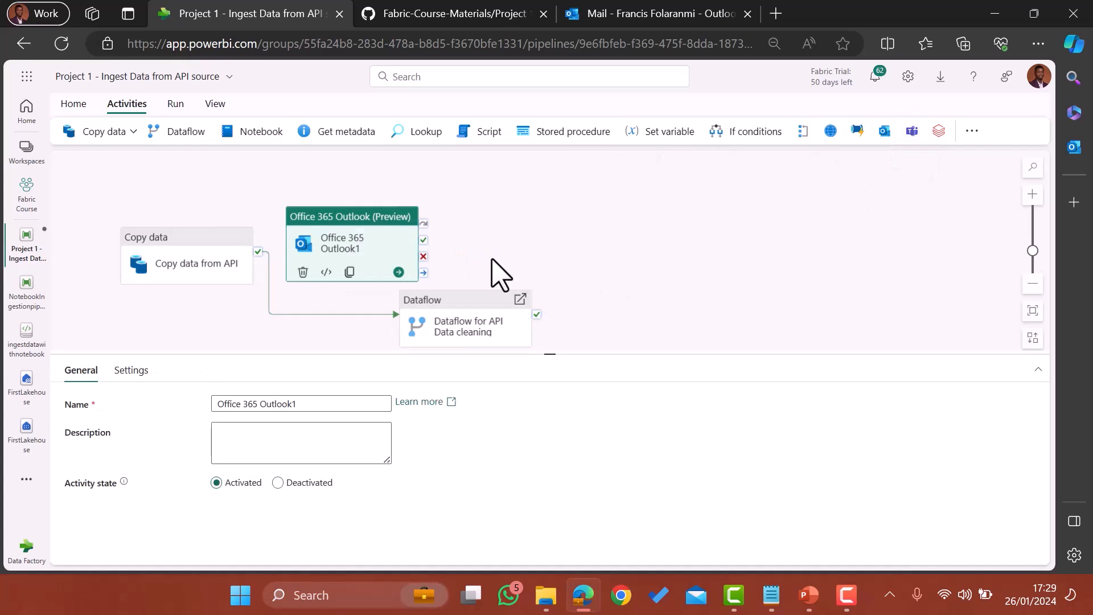
pyautogui.moveTo(335, 228); pyautogui.dragTo(645, 223)
pyautogui.moveTo(447, 326); pyautogui.dragTo(378, 255)
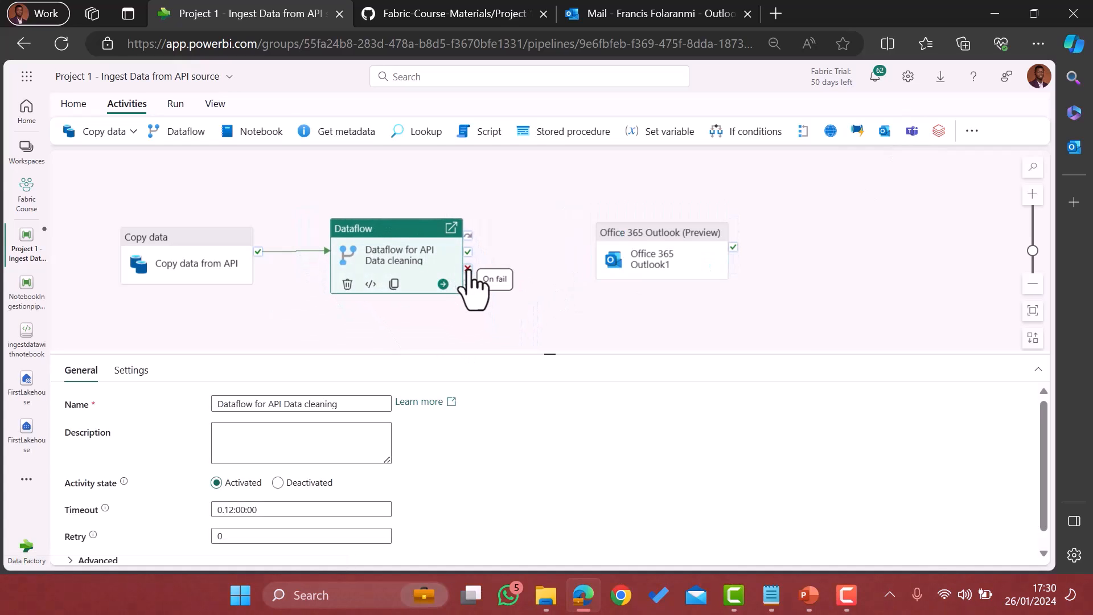
pyautogui.moveTo(467, 269); pyautogui.dragTo(602, 243)
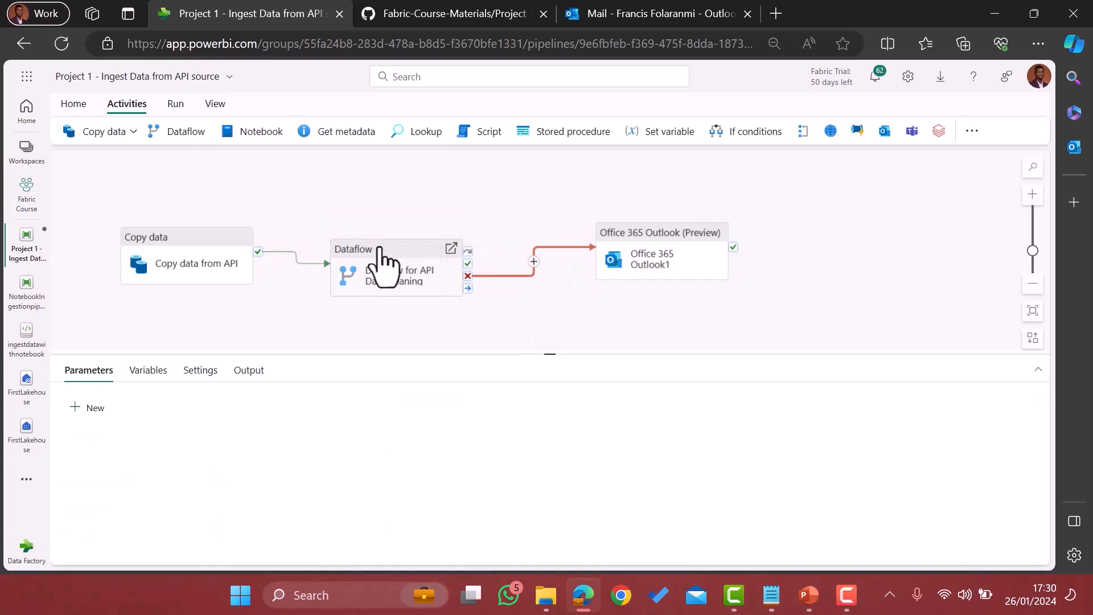
# - Sign the Office 365 Outlook activity in with the existing work account and allow the connection access
pyautogui.click(652, 229)
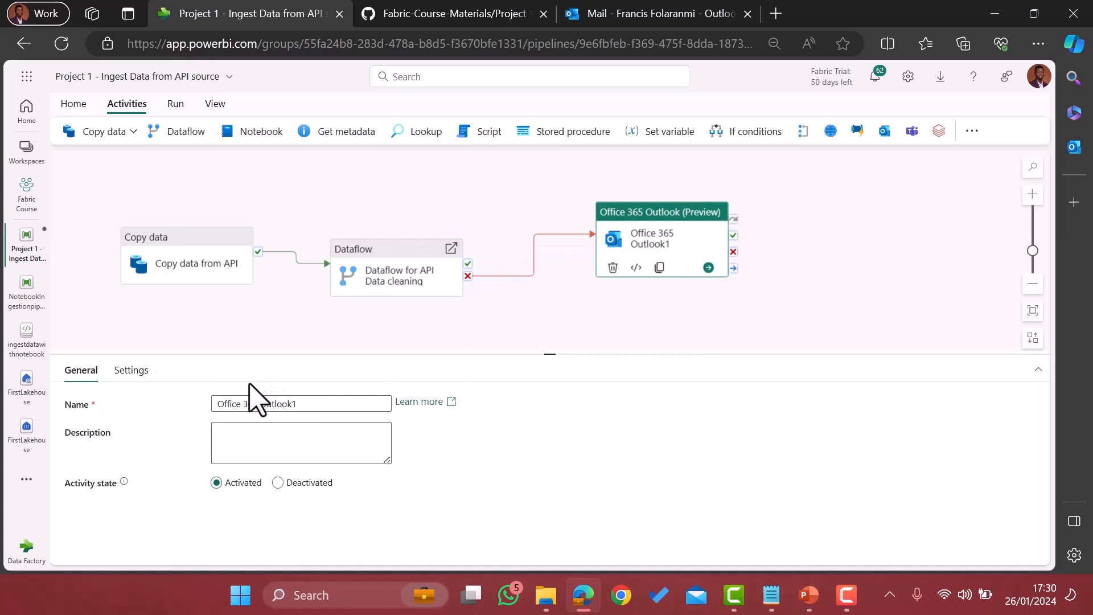
pyautogui.click(130, 373)
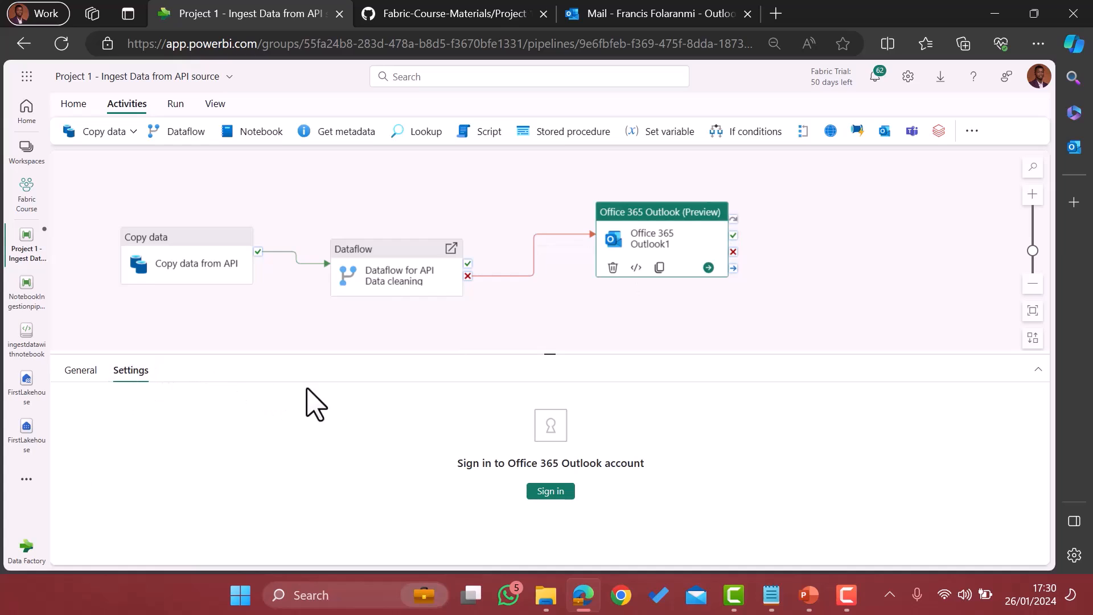
pyautogui.click(567, 495)
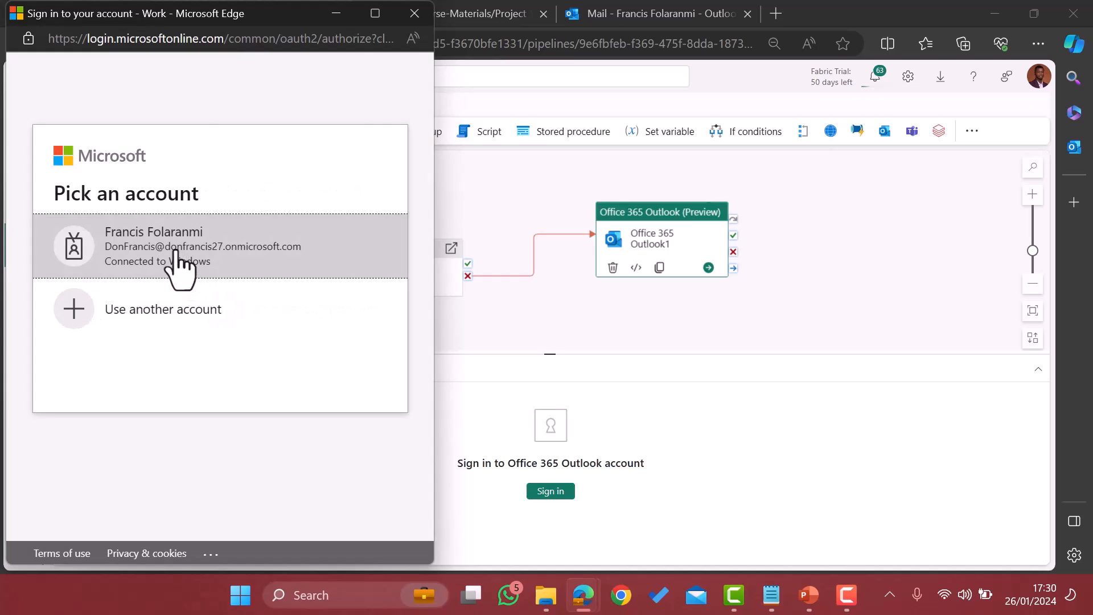
pyautogui.click(176, 252)
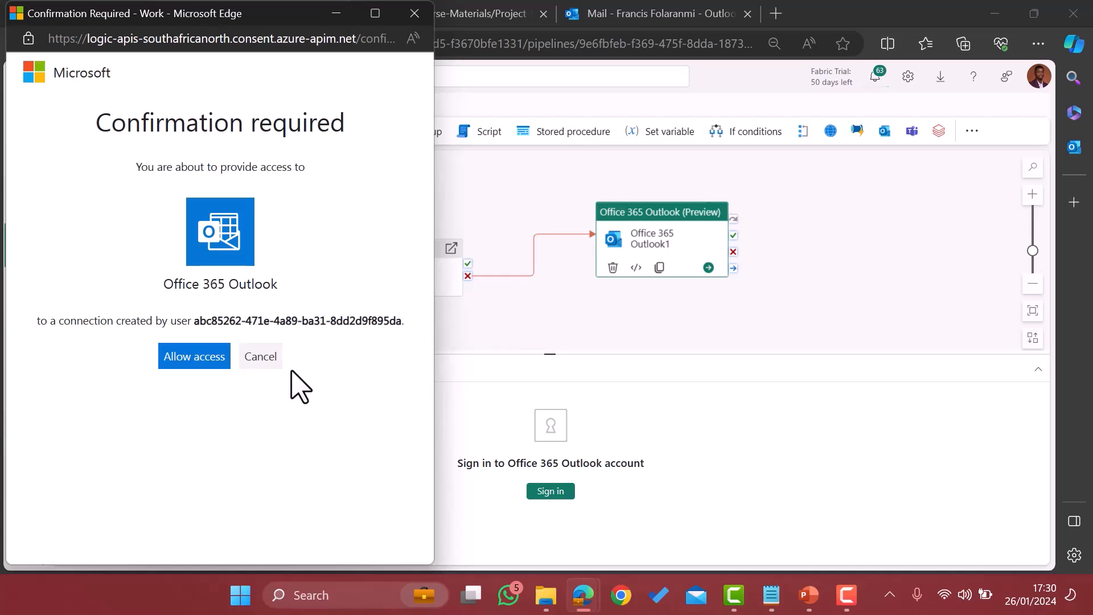
pyautogui.click(201, 366)
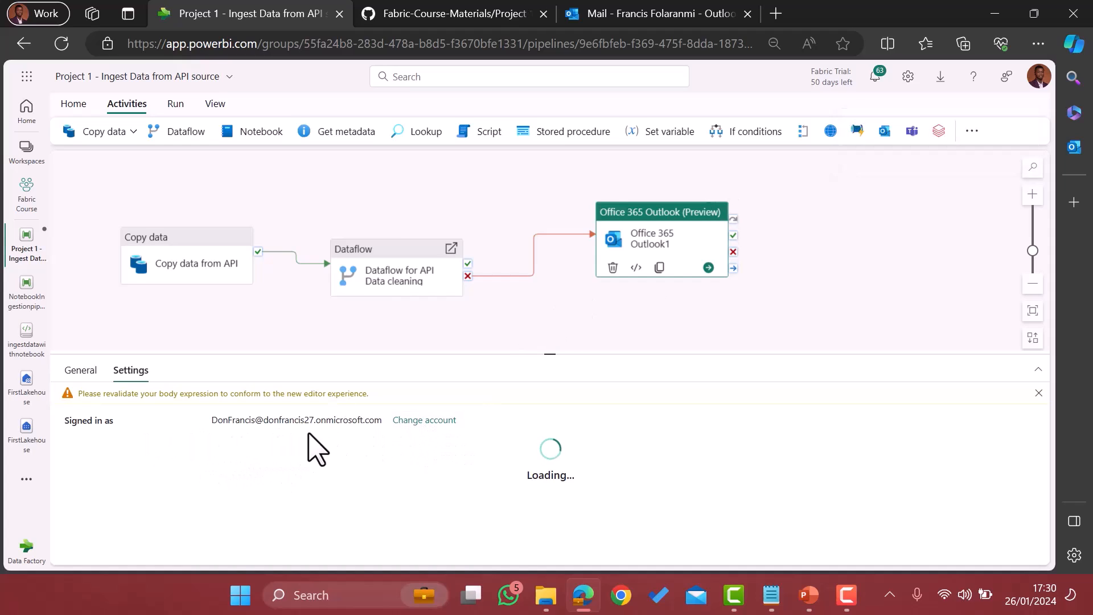
# - Copy the profile's e-mail address from the Outlook mail page and enter it as the notification's recipient in the pipeline
pyautogui.click(642, 16)
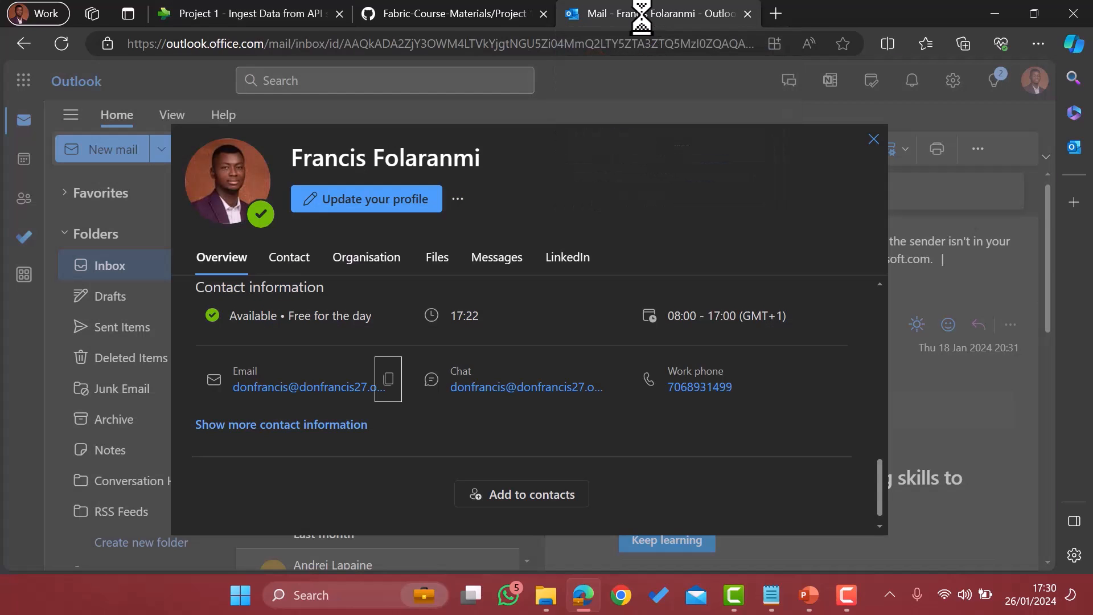
pyautogui.click(389, 380)
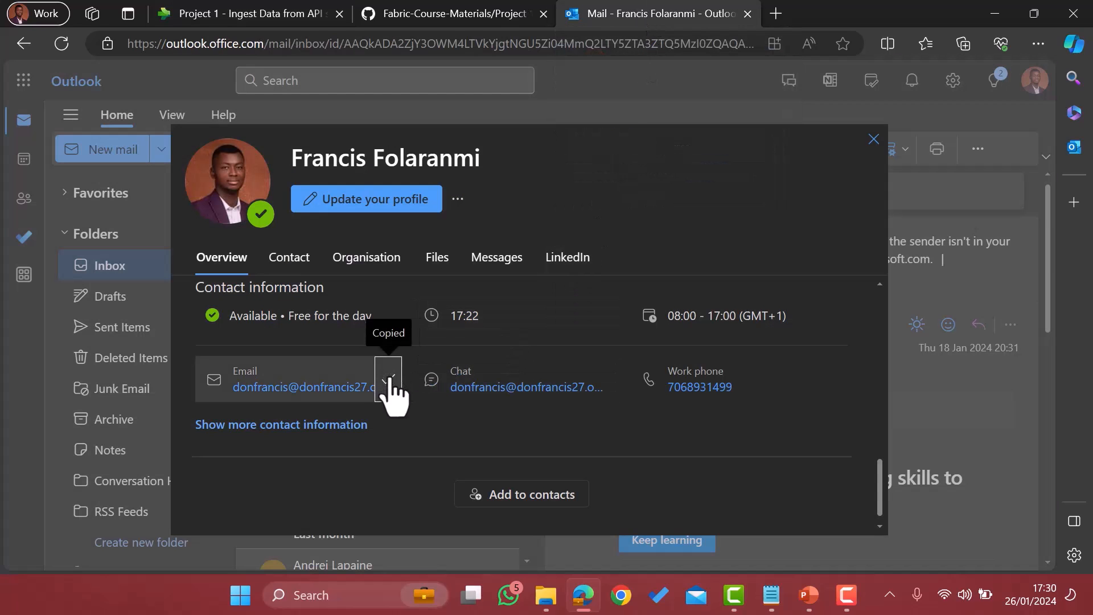
pyautogui.click(247, 6)
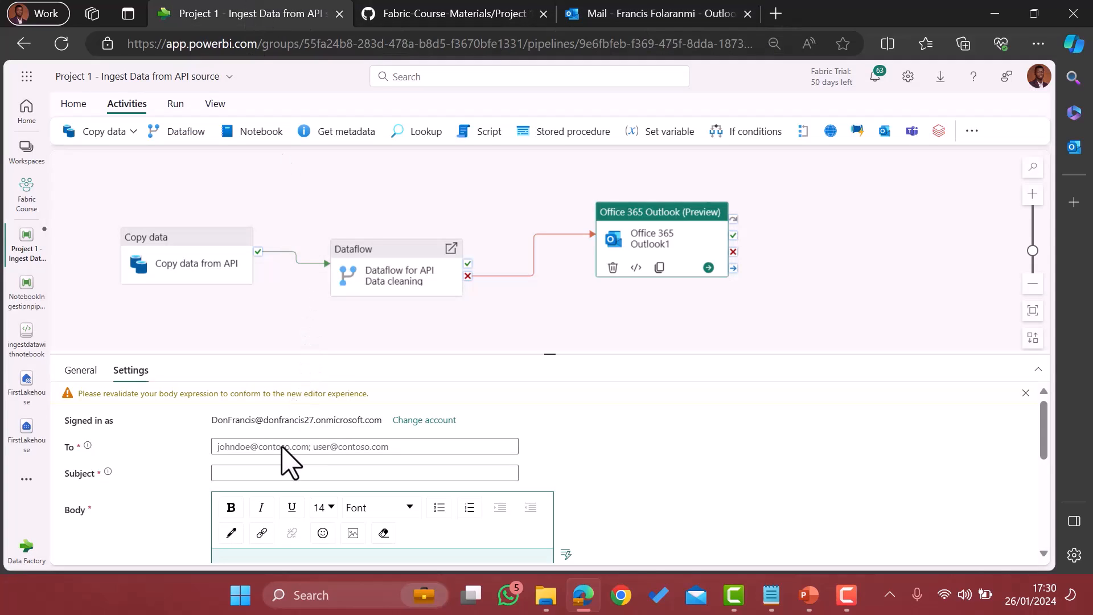
pyautogui.click(261, 446)
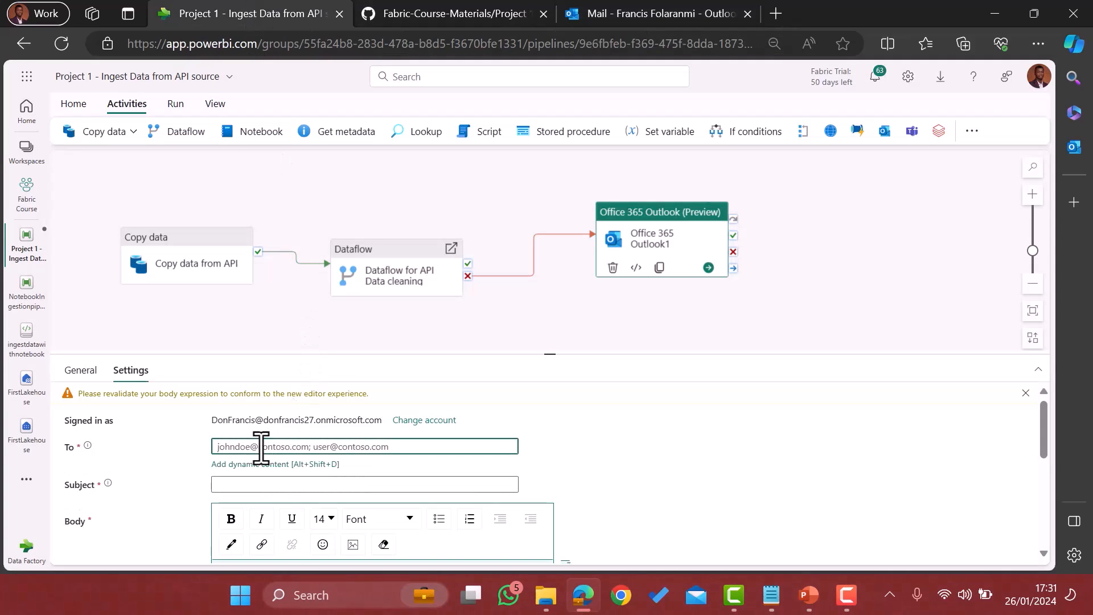
pyautogui.hotkey('ctrl', 'v')
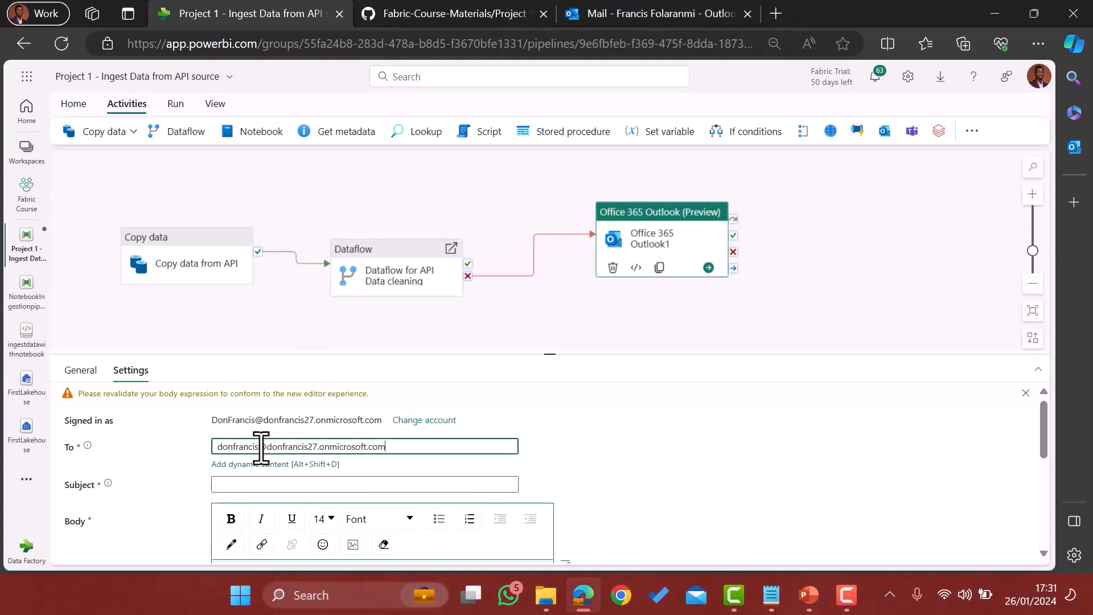
# - Set the e-mail subject to "Pipeline Notification" and write a body greeting the recipient, followed by "Your Pipeline failedd, Please take action."
pyautogui.click(234, 485)
pyautogui.write('Pi')
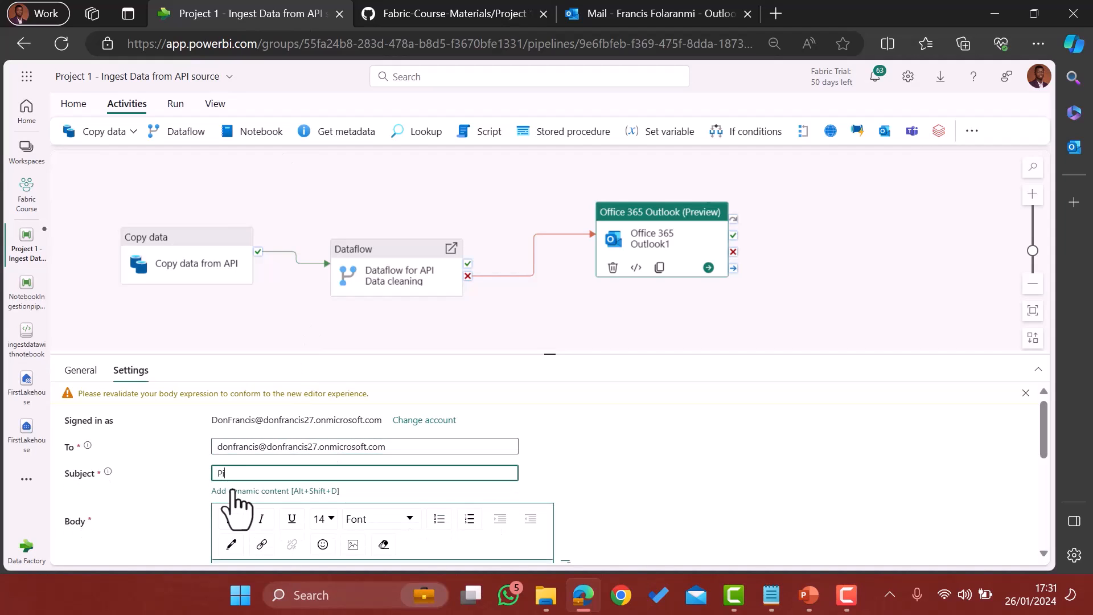
pyautogui.write('peline Notification')
pyautogui.moveTo(551, 356); pyautogui.dragTo(547, 257)
pyautogui.click(285, 480)
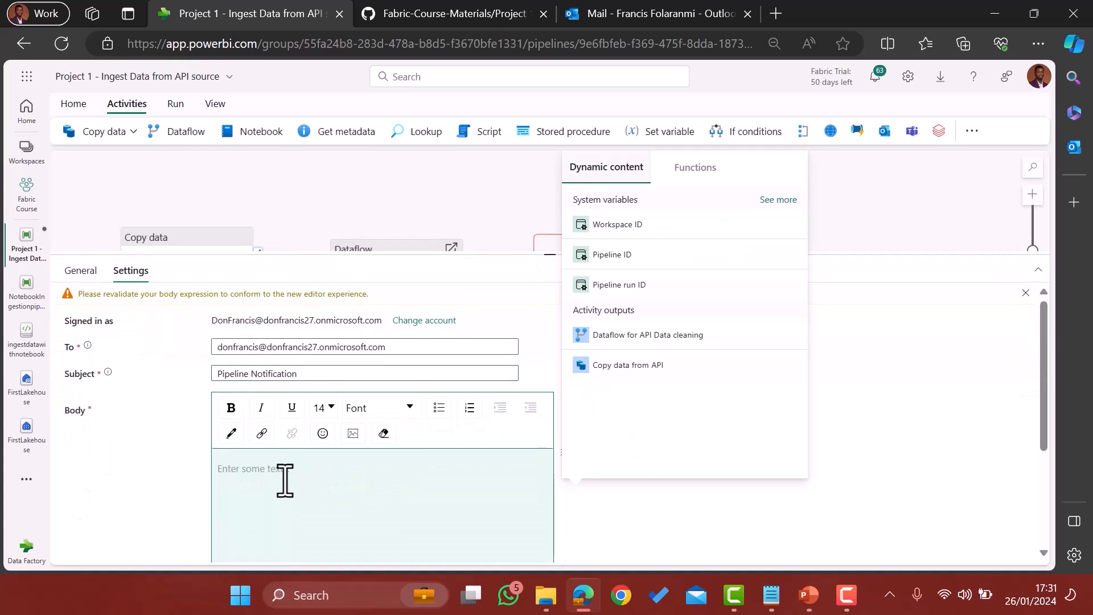
pyautogui.write('Dear Francis,')
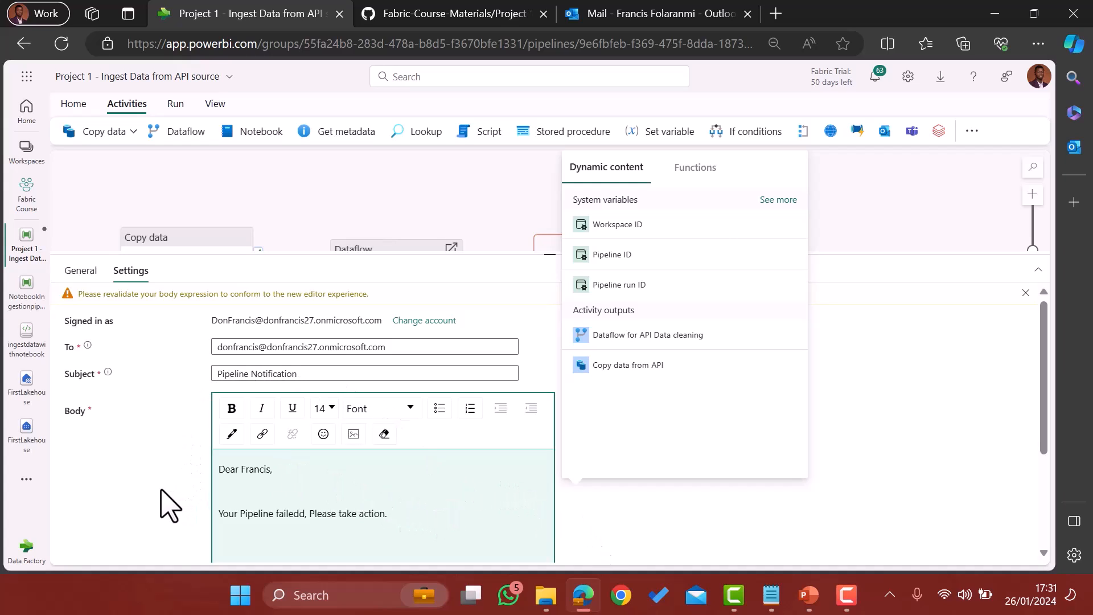
pyautogui.click(166, 505)
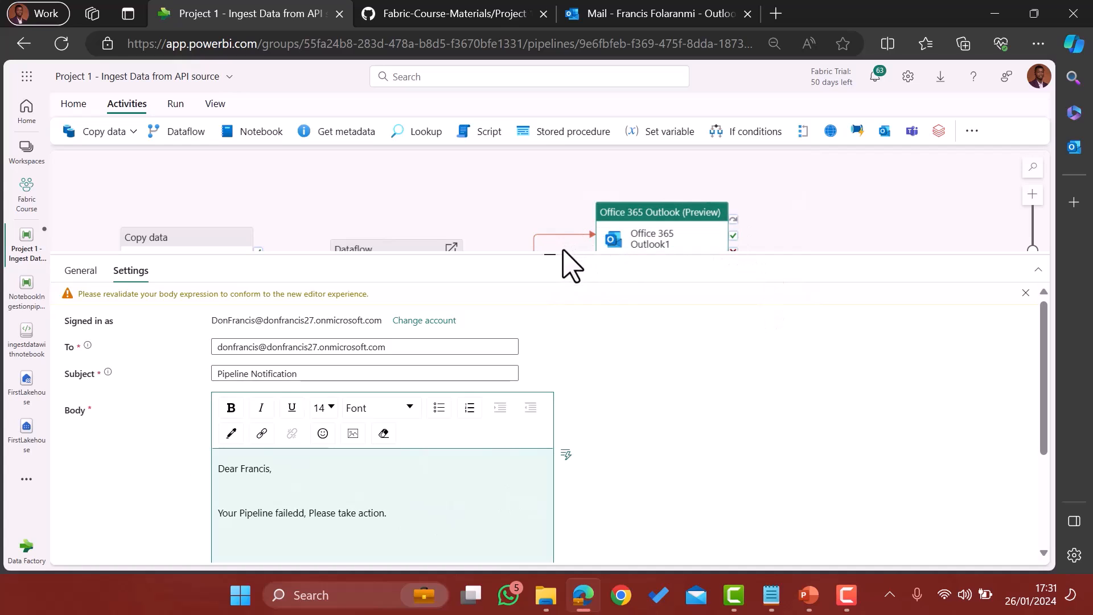
pyautogui.moveTo(551, 257); pyautogui.dragTo(538, 393)
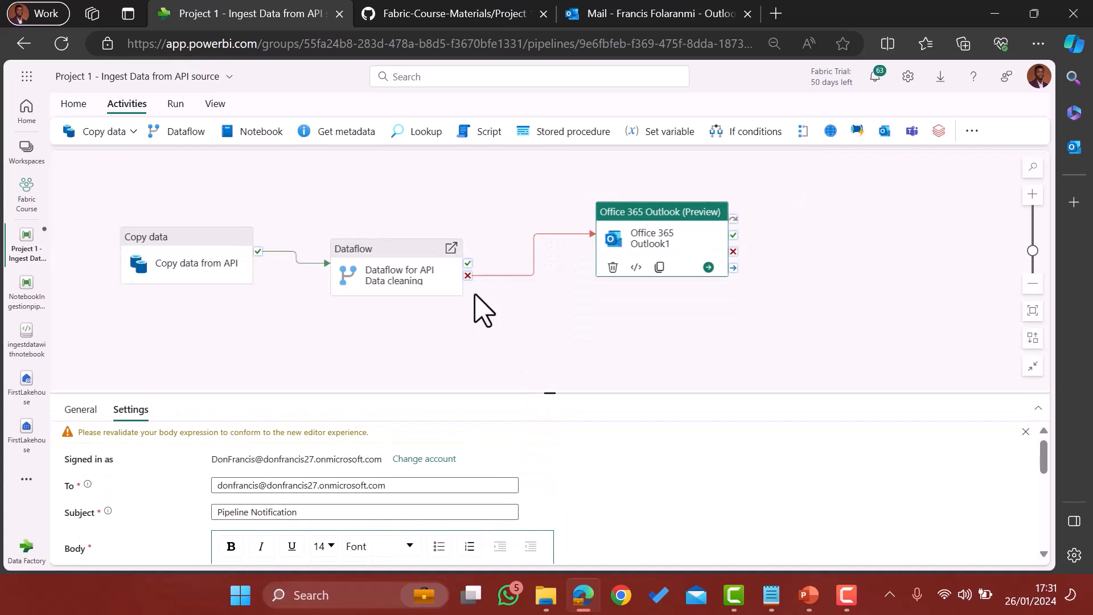
# - Validate the pipeline, save and run it, and close the validation output
pyautogui.click(175, 105)
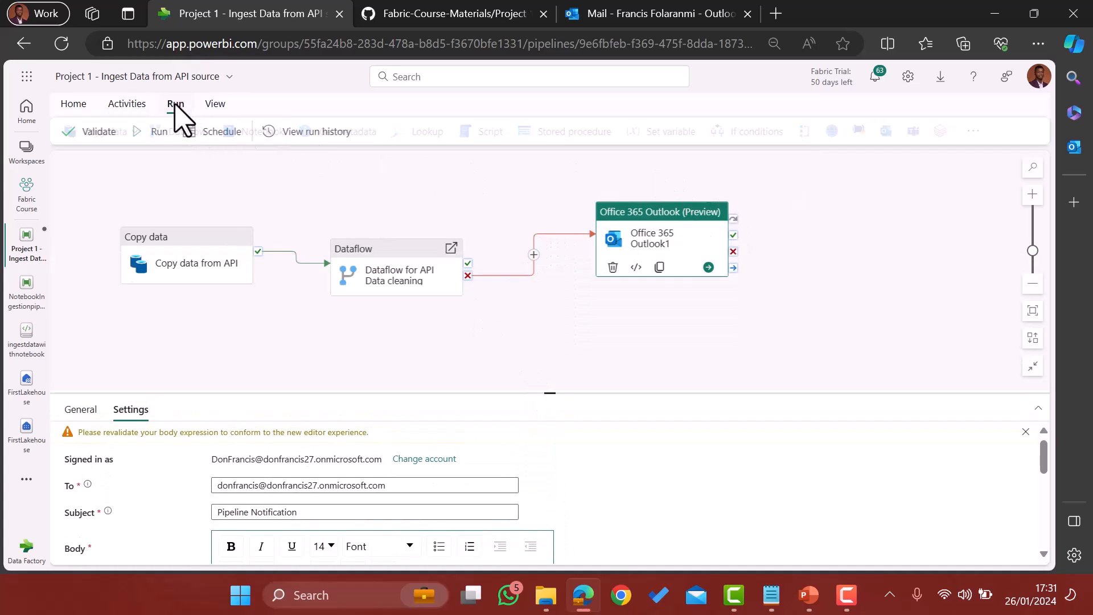
pyautogui.click(98, 133)
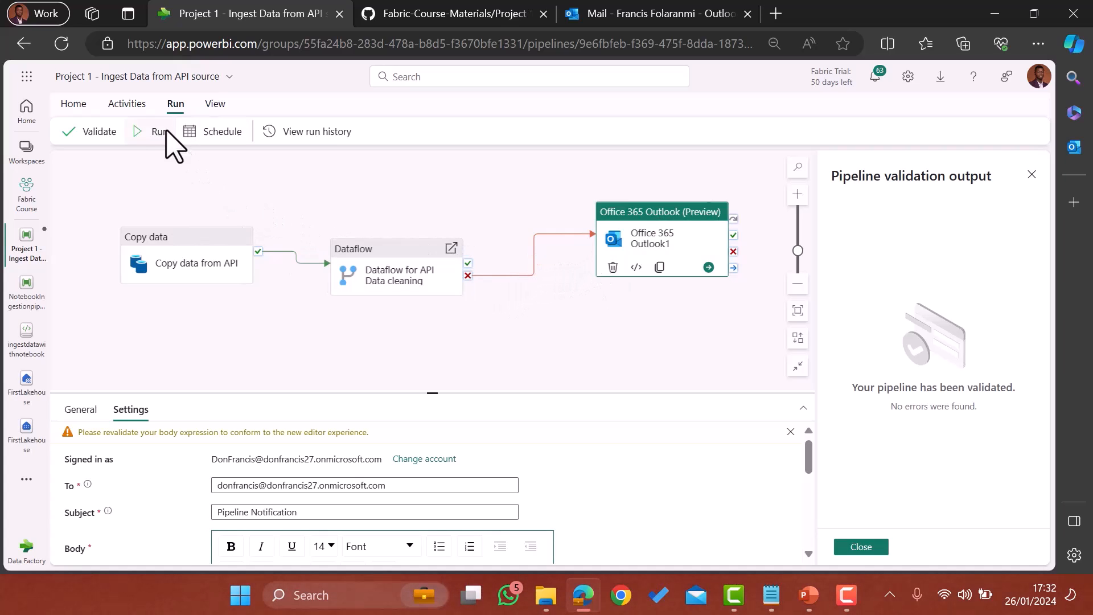
pyautogui.click(146, 134)
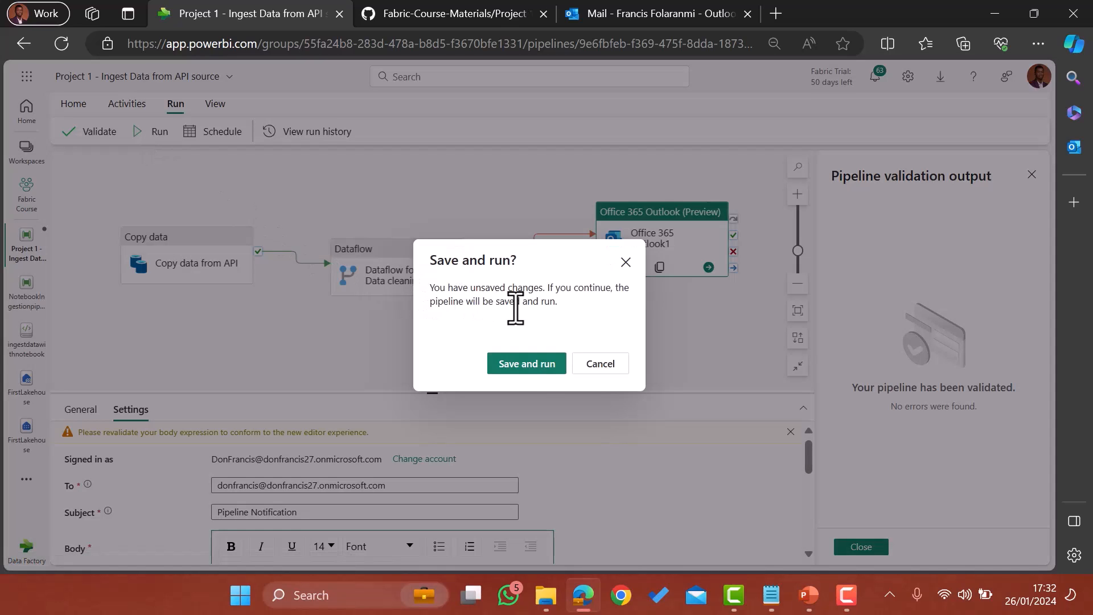
pyautogui.click(528, 367)
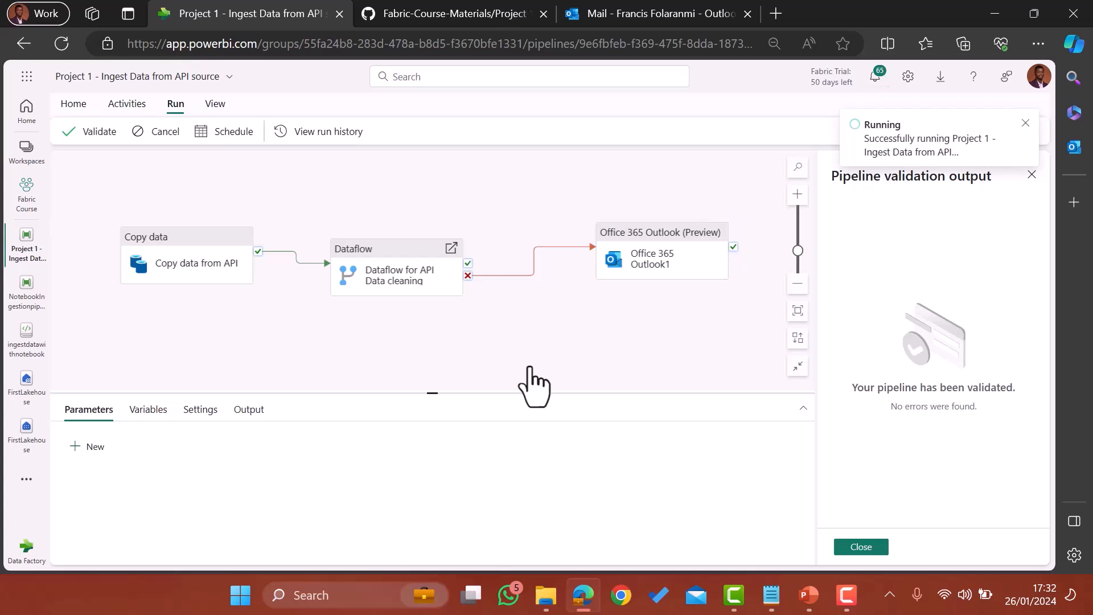
pyautogui.click(1031, 176)
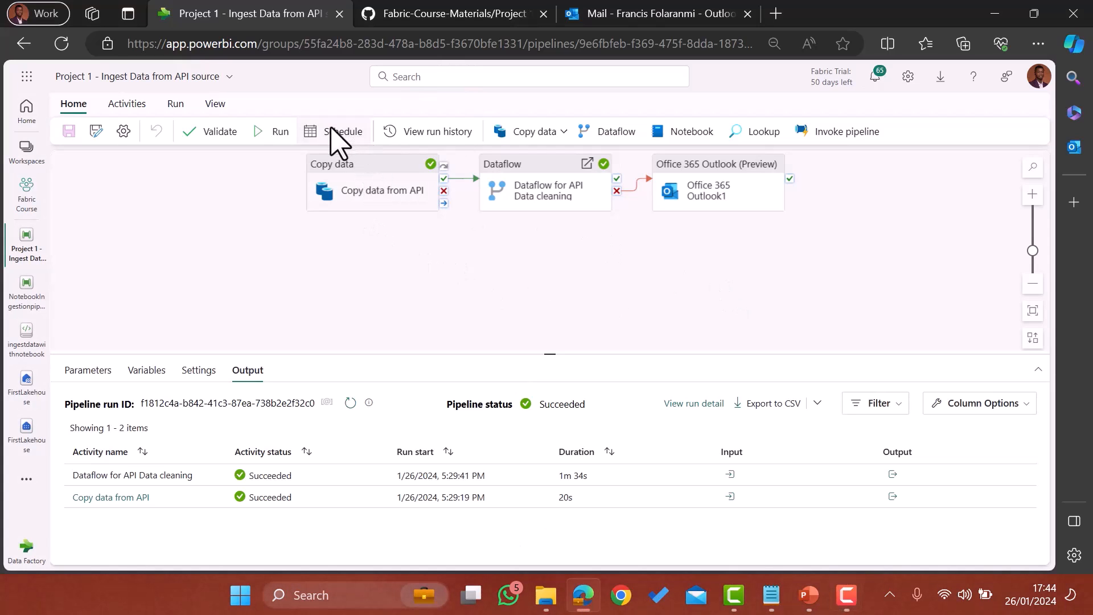
# - Turn on the scheduled run for the pipeline and set it to repeat hourly, every 5 hours
pyautogui.click(337, 138)
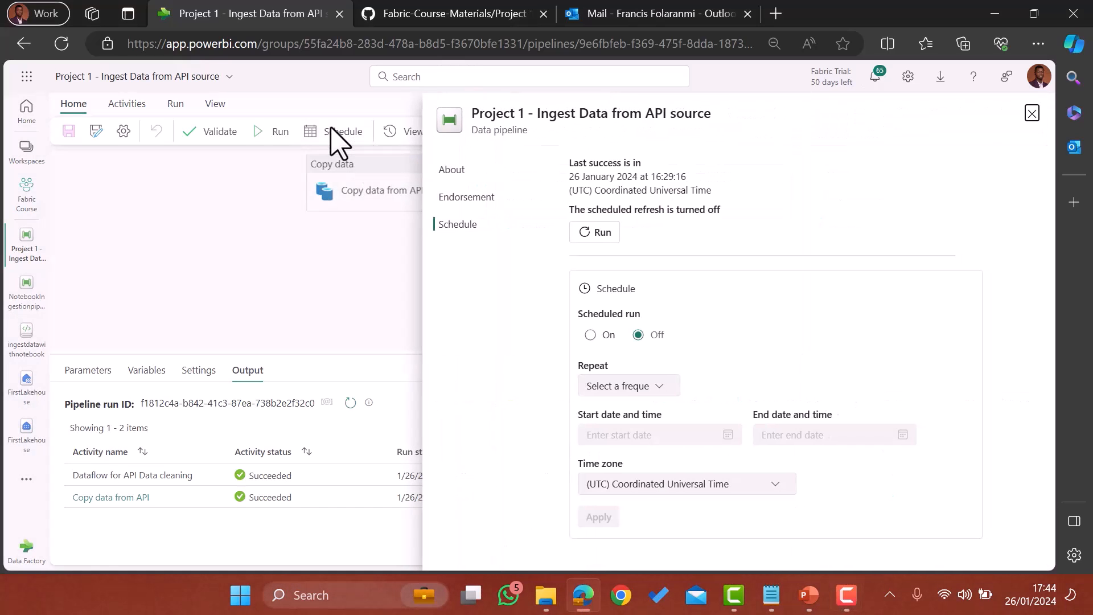
pyautogui.click(590, 336)
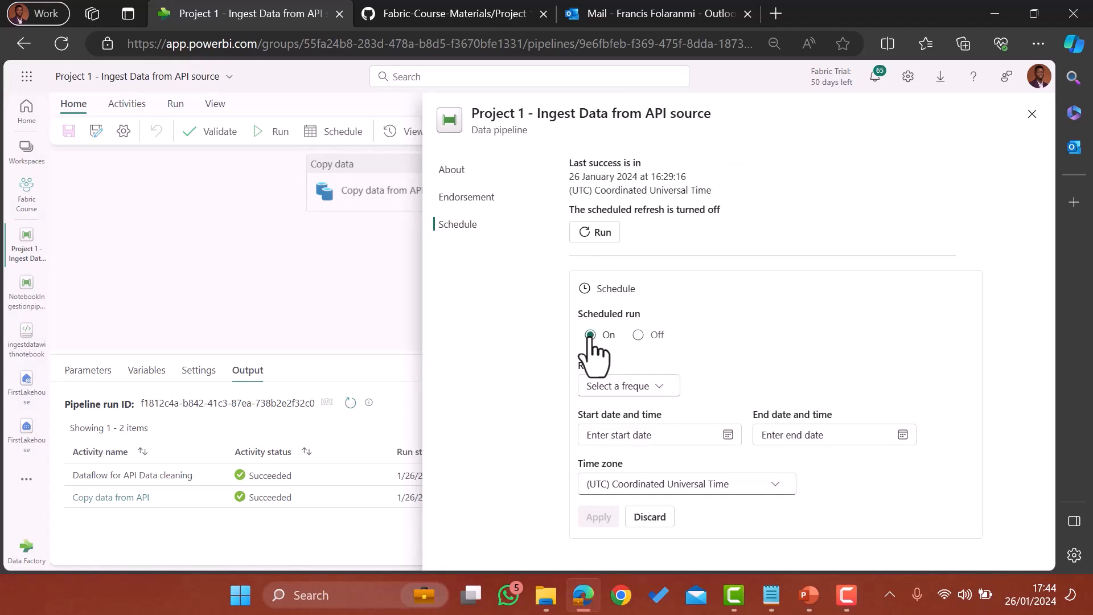
pyautogui.click(660, 387)
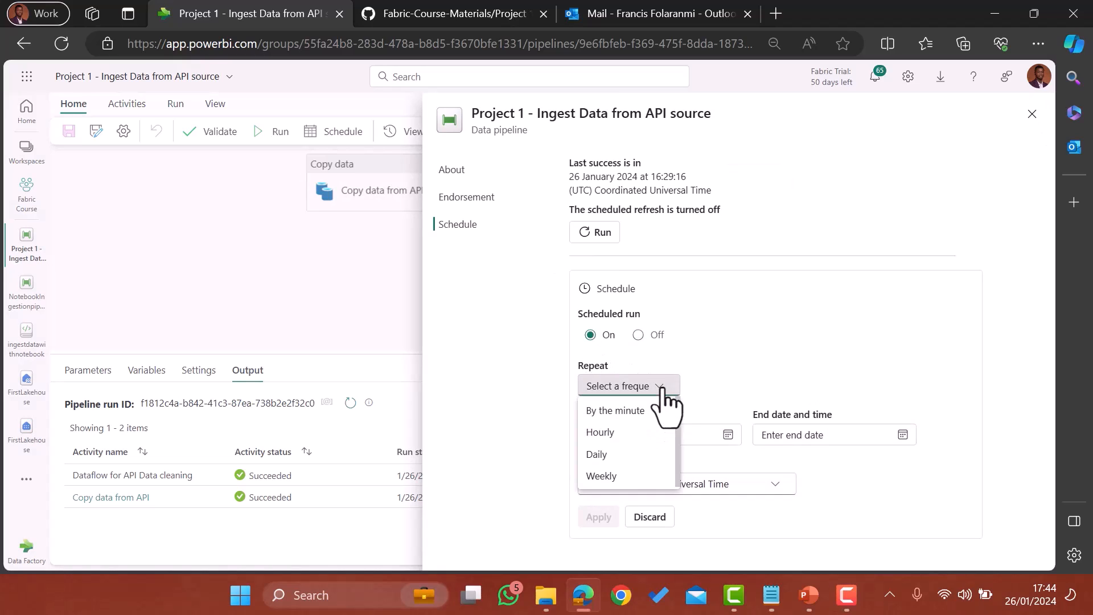
pyautogui.click(610, 437)
pyautogui.click(606, 437)
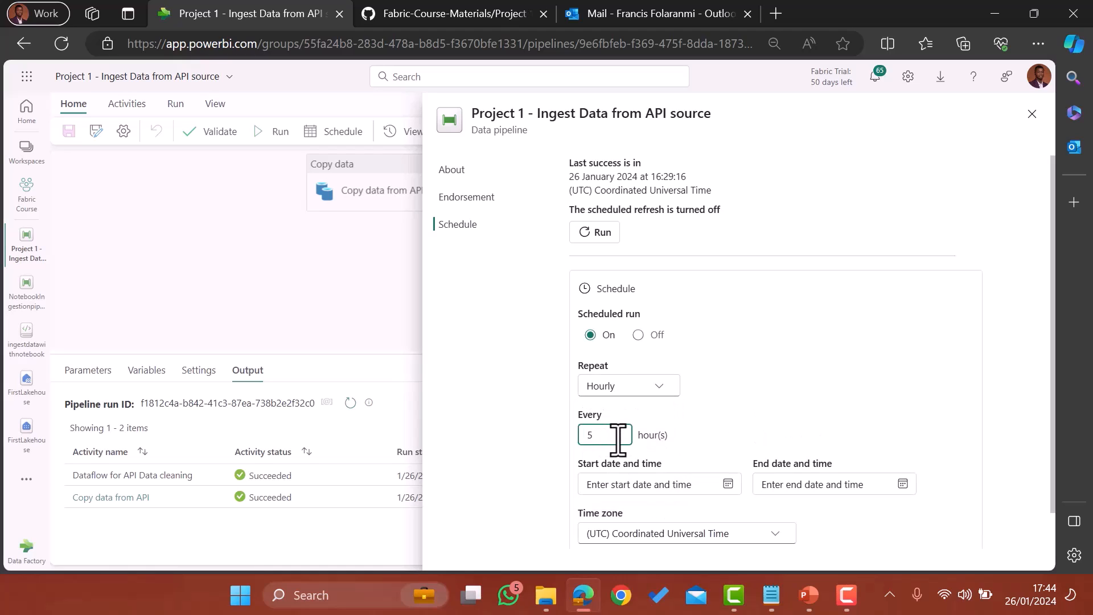
# - Set the schedule's start date and time to 26/01/2024 21:48
pyautogui.scroll(-1, 763, 458)
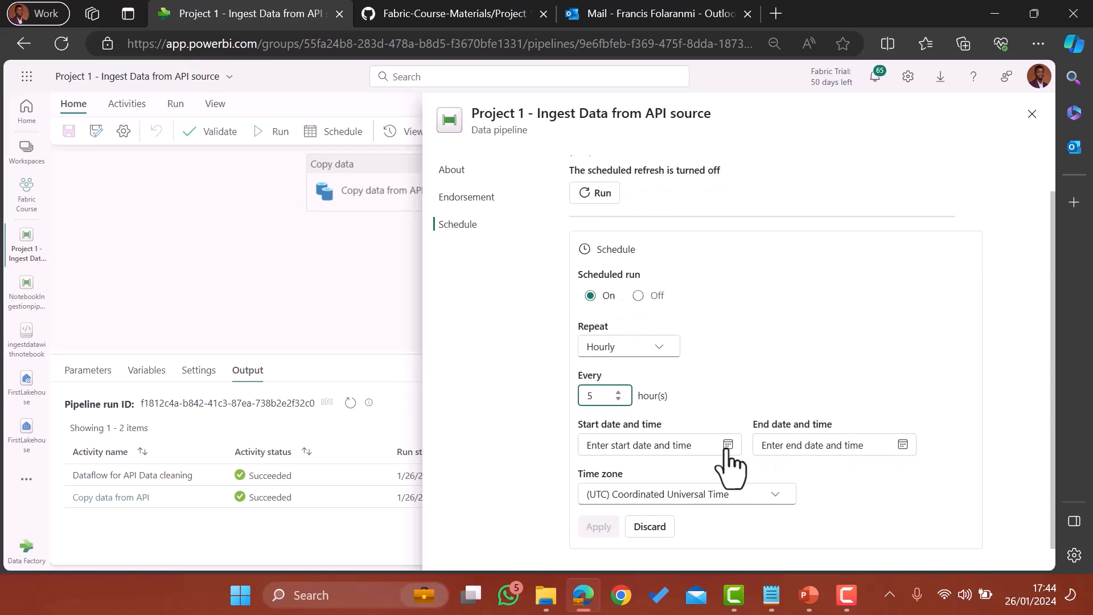
pyautogui.click(729, 448)
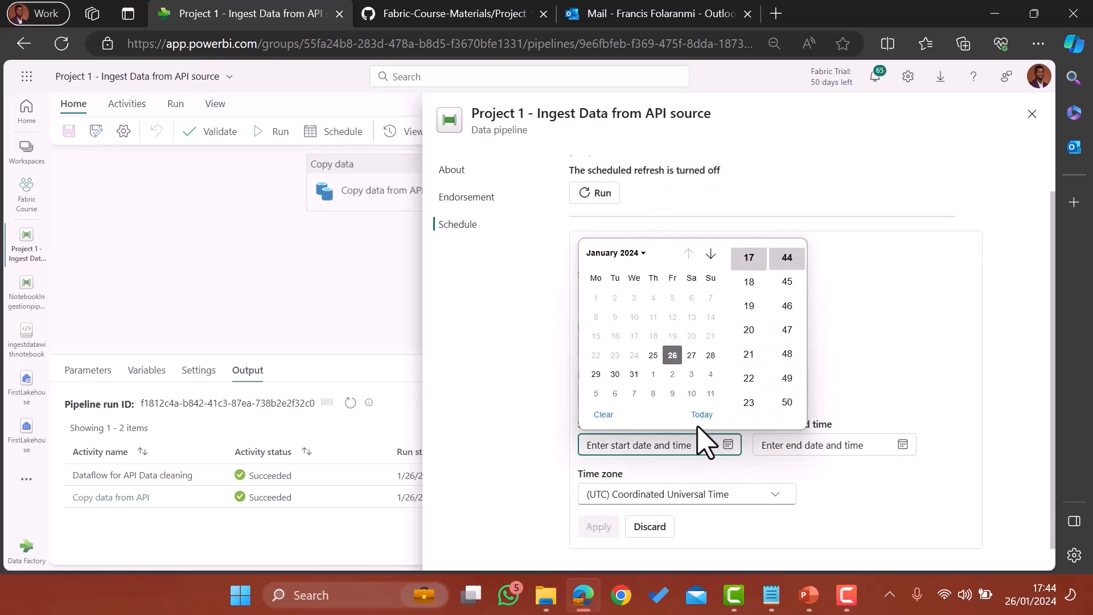
pyautogui.click(703, 411)
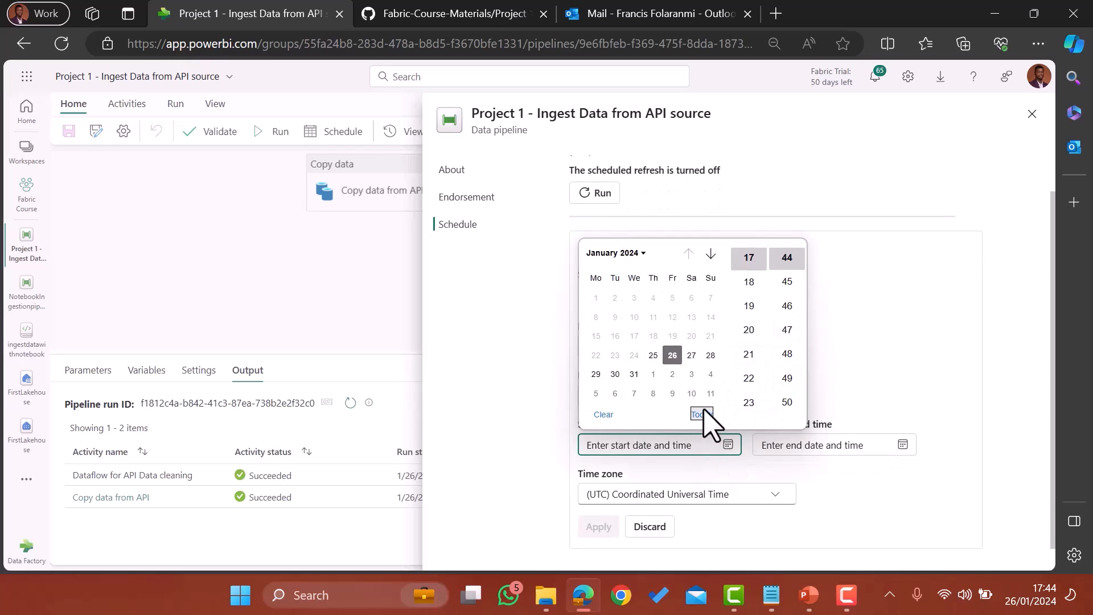
pyautogui.click(751, 356)
pyautogui.click(787, 354)
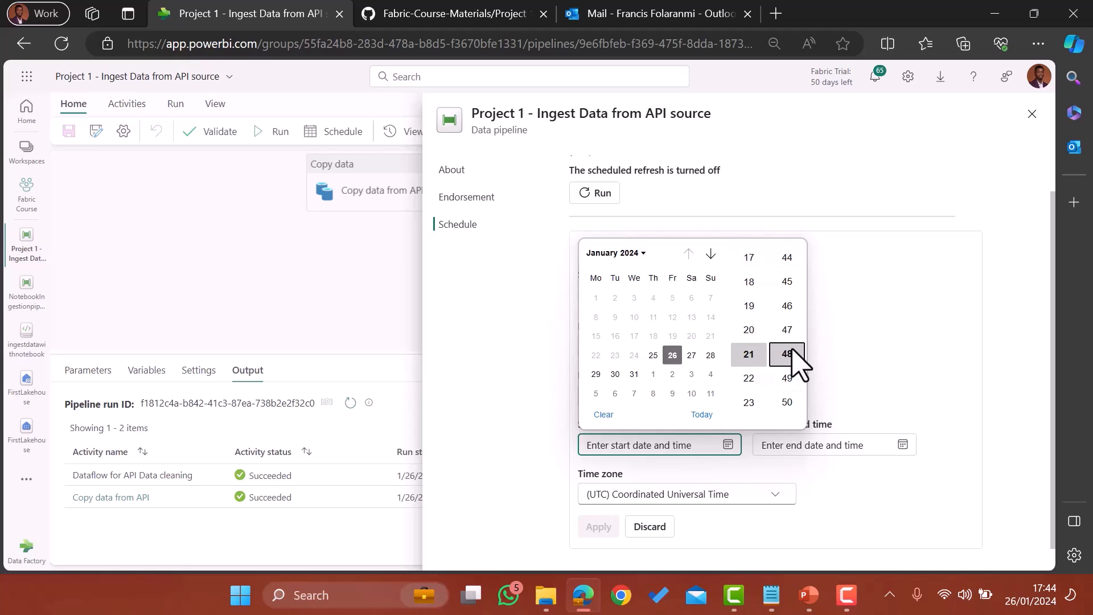
pyautogui.click(894, 389)
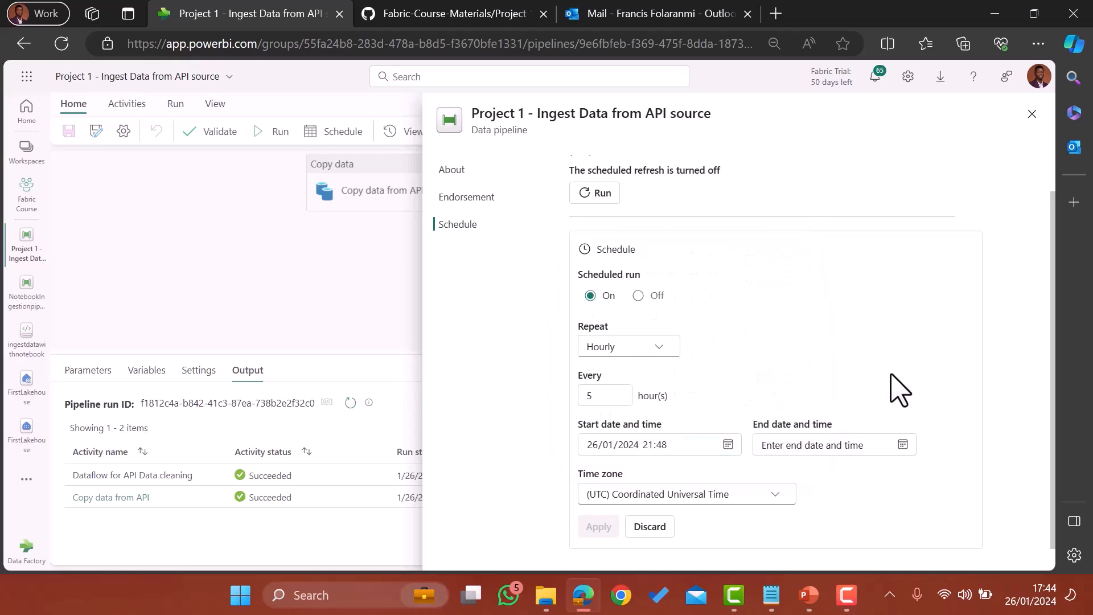
# - Set the schedule's end date and time to 31/12/2028 20:47 and apply the schedule
pyautogui.click(903, 445)
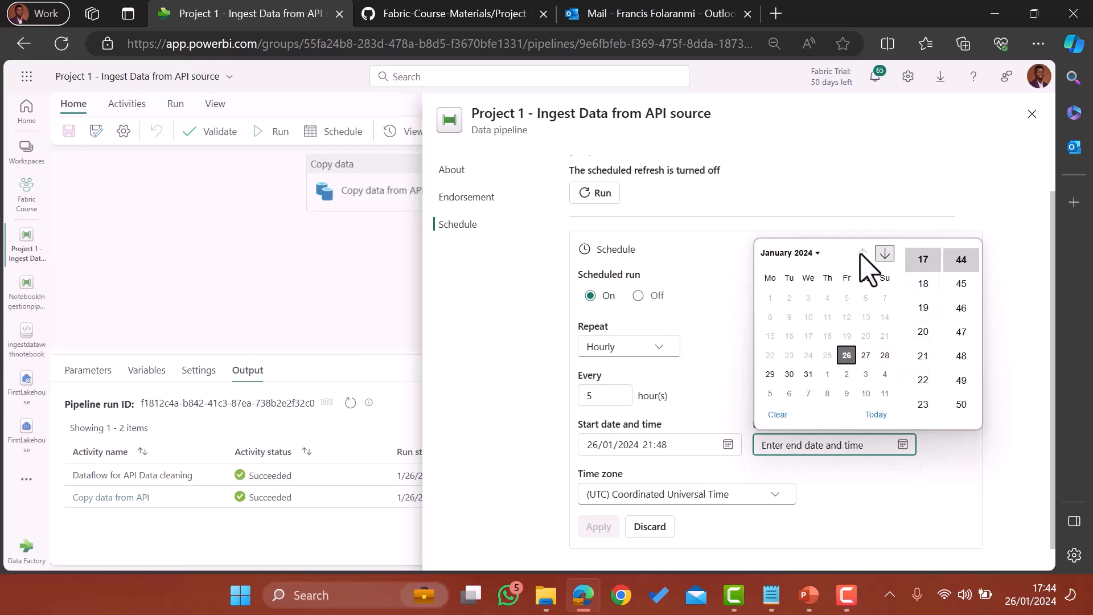
pyautogui.click(811, 253)
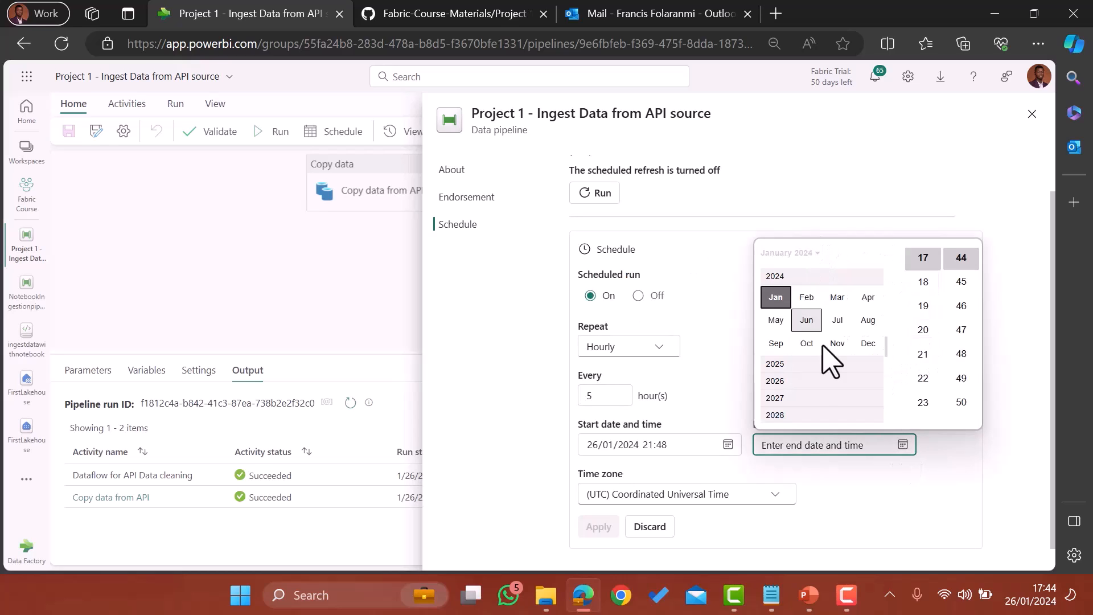
pyautogui.click(794, 420)
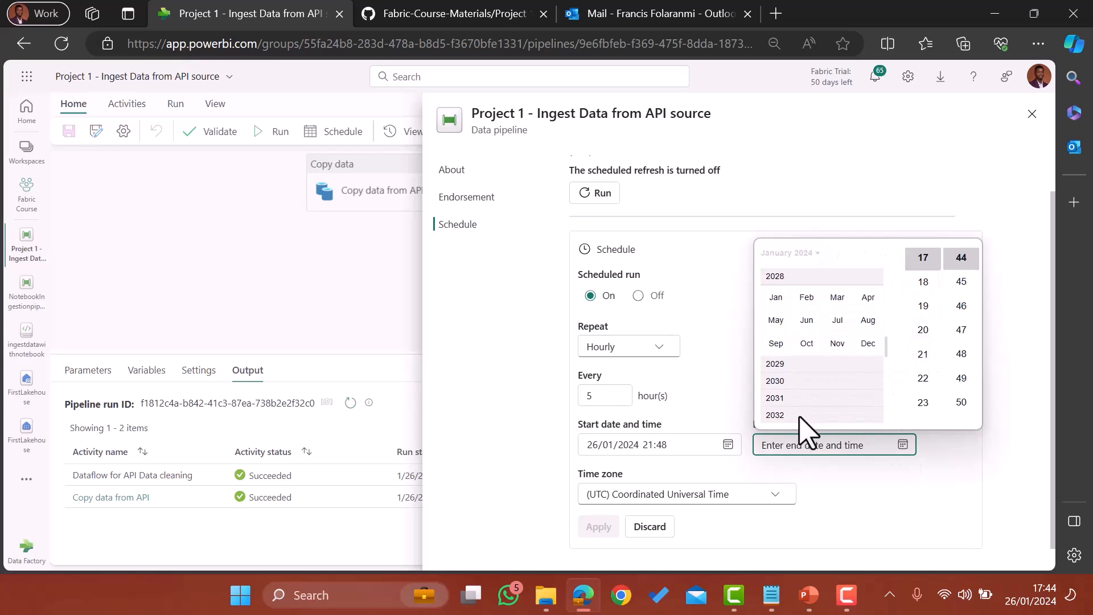
pyautogui.click(869, 345)
pyautogui.click(884, 373)
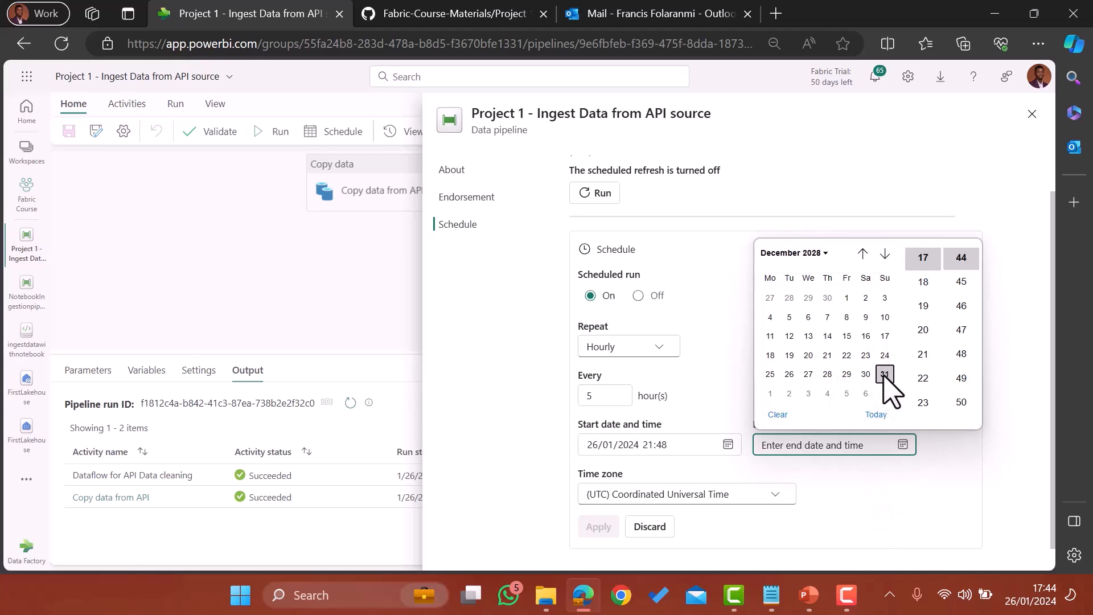
pyautogui.click(923, 332)
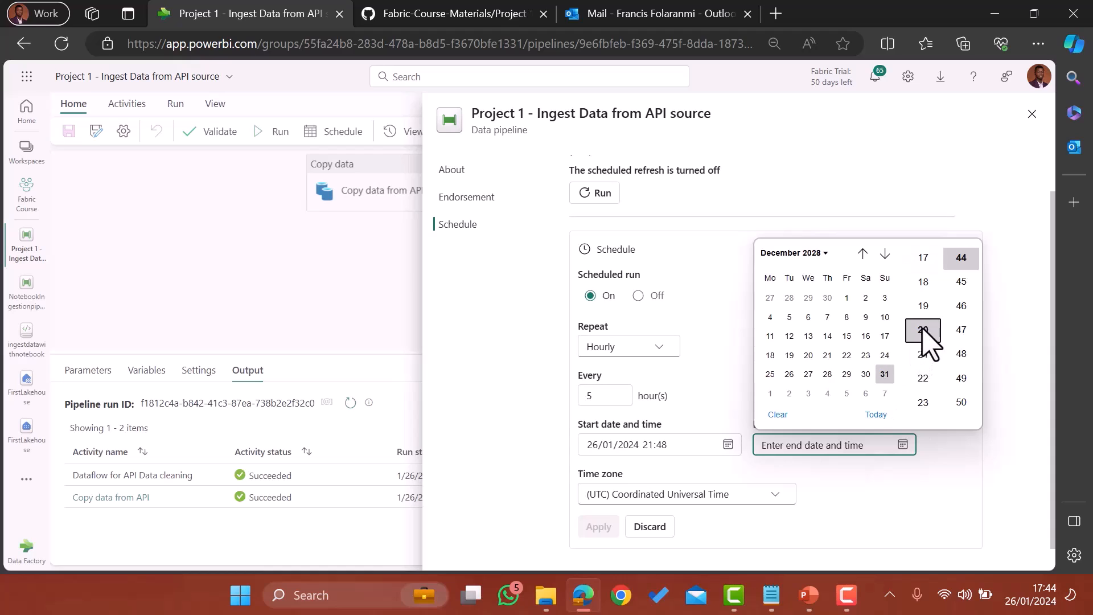
pyautogui.click(963, 330)
pyautogui.click(904, 532)
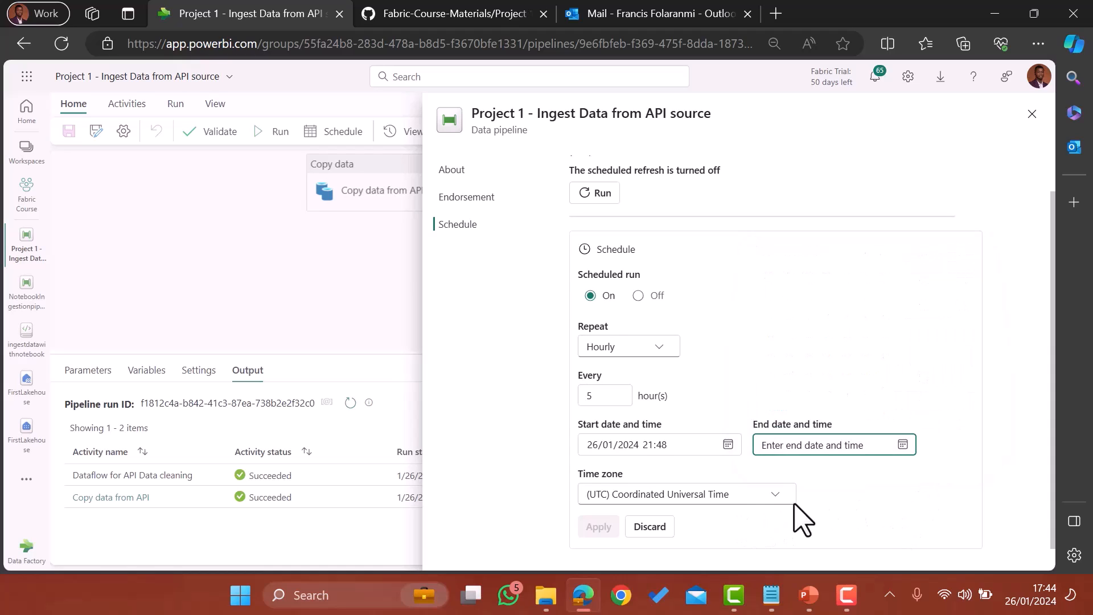
pyautogui.click(416, 537)
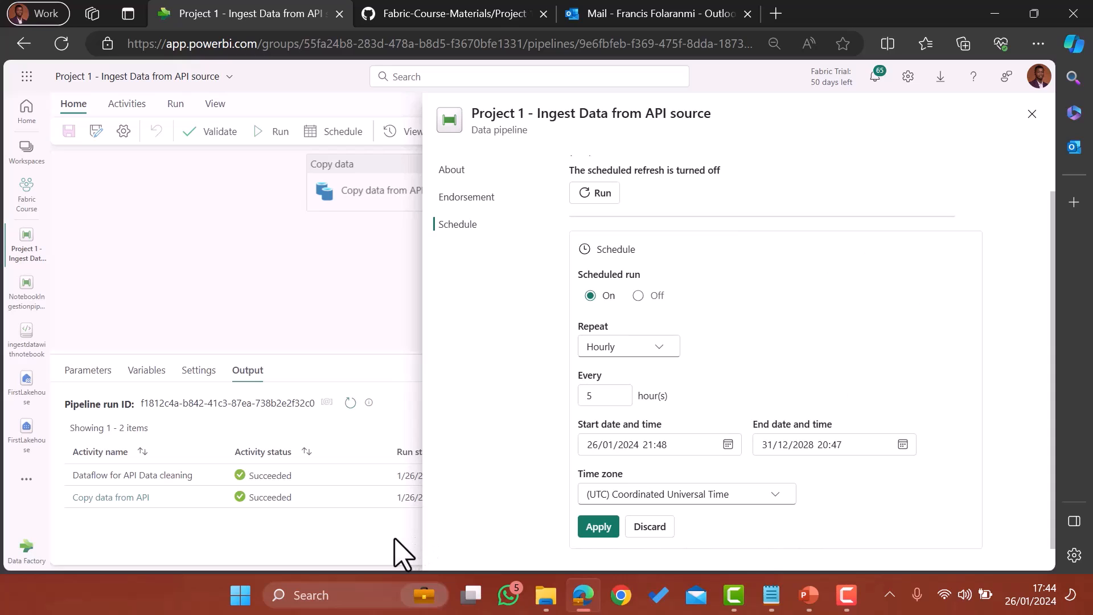
pyautogui.click(602, 528)
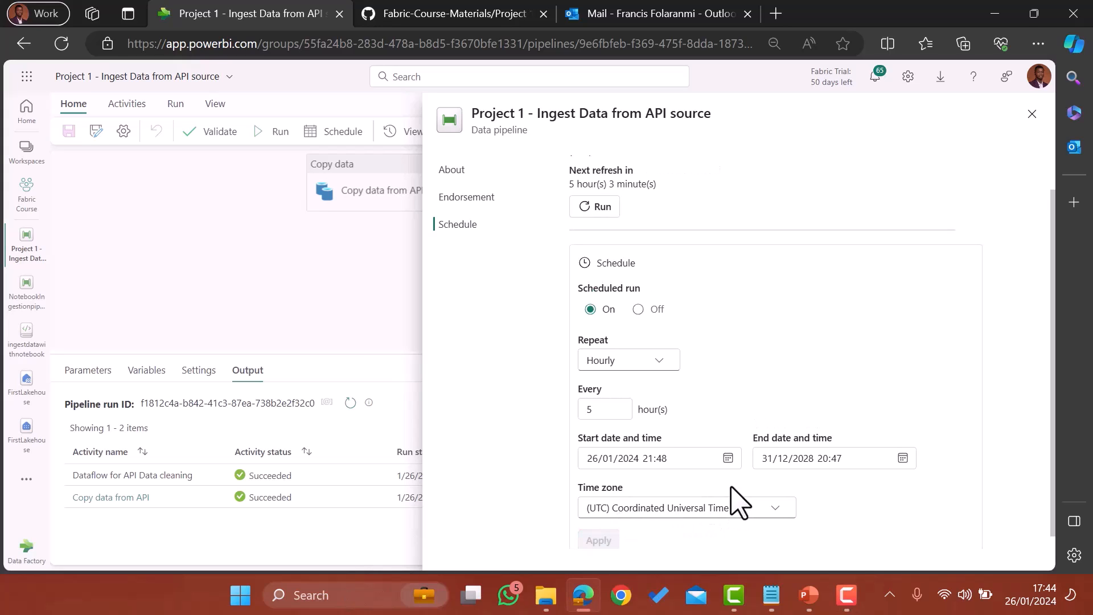
# - Change the schedule's time zone to (UTC+01:00) West Central Africa, apply it, and close the schedule settings
pyautogui.click(741, 508)
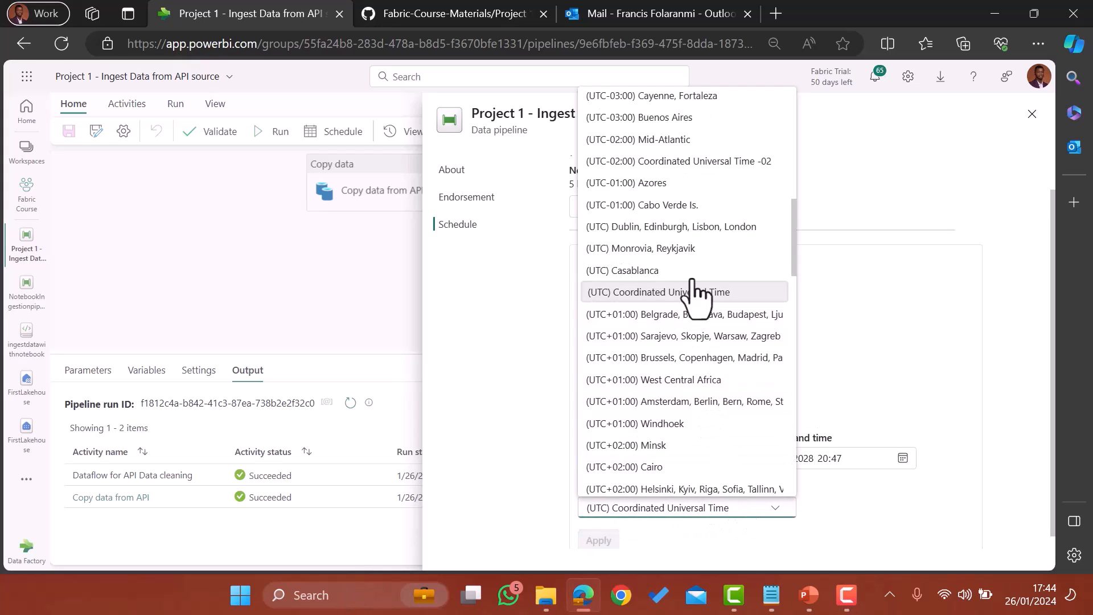
pyautogui.click(668, 380)
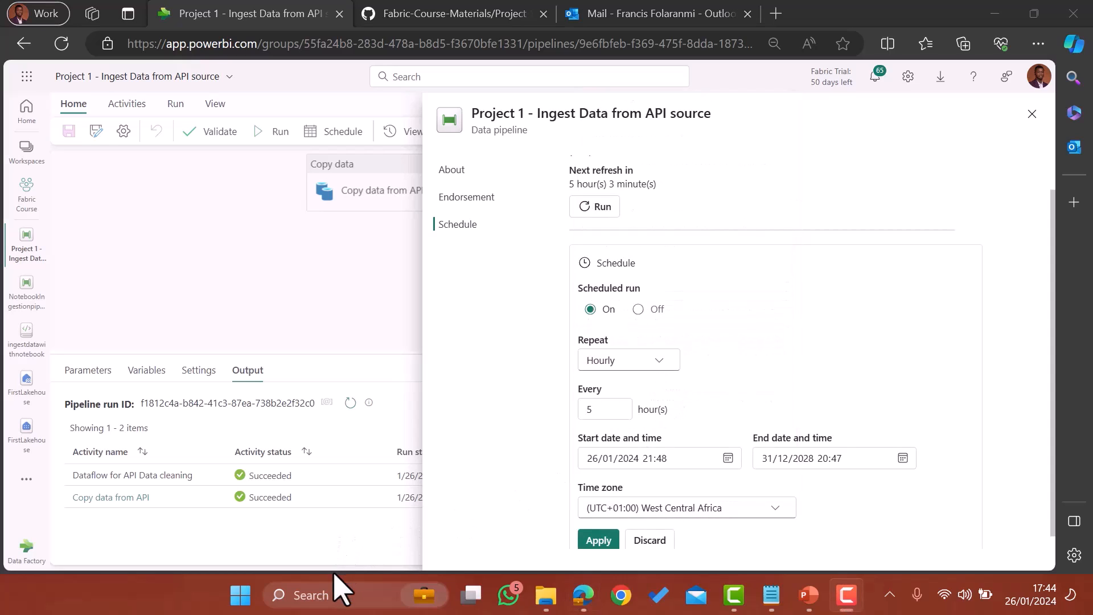
pyautogui.click(606, 546)
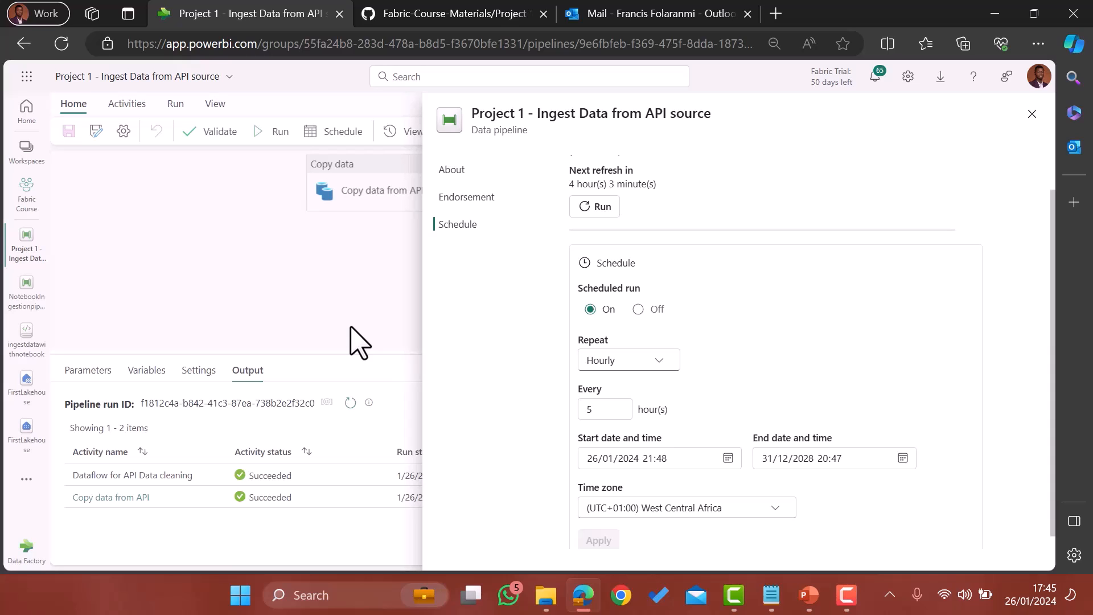
pyautogui.click(307, 255)
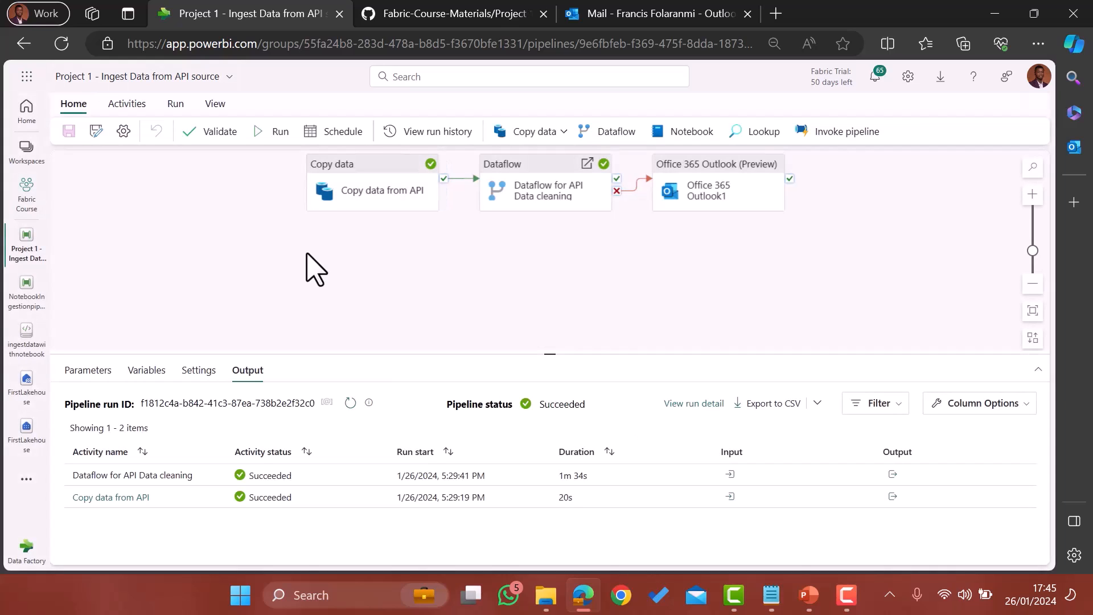